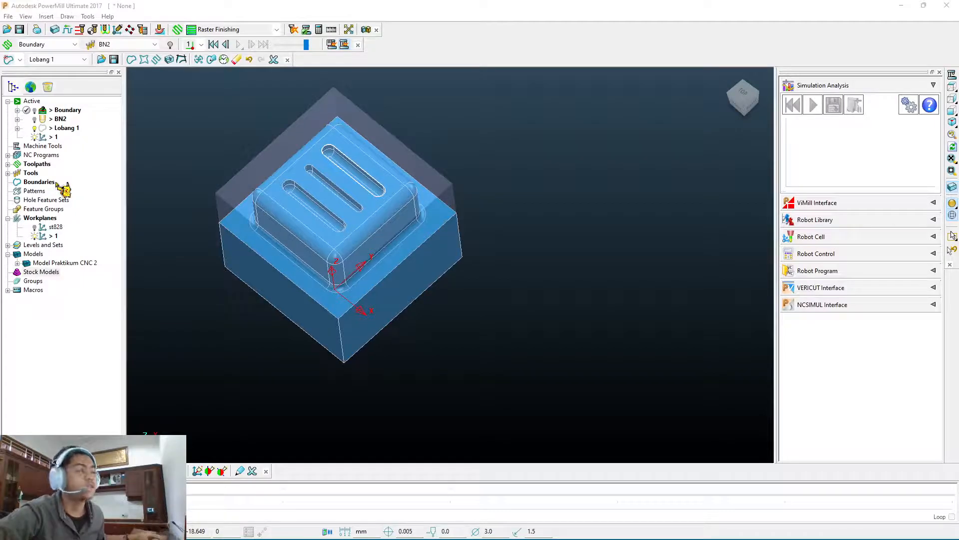
Step: Expand the existing toolpaths, then review the block's box limits and accept them
left_click(40, 183)
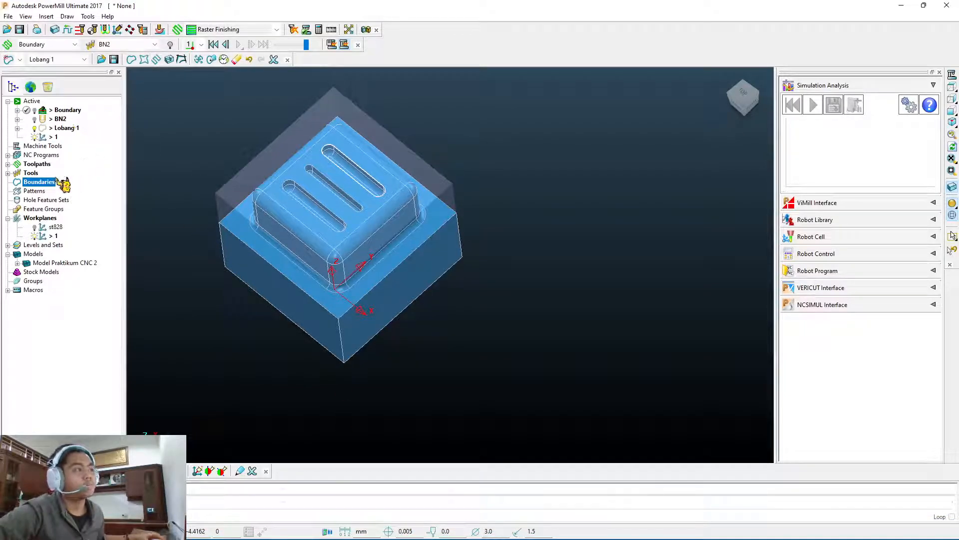
left_click(8, 165)
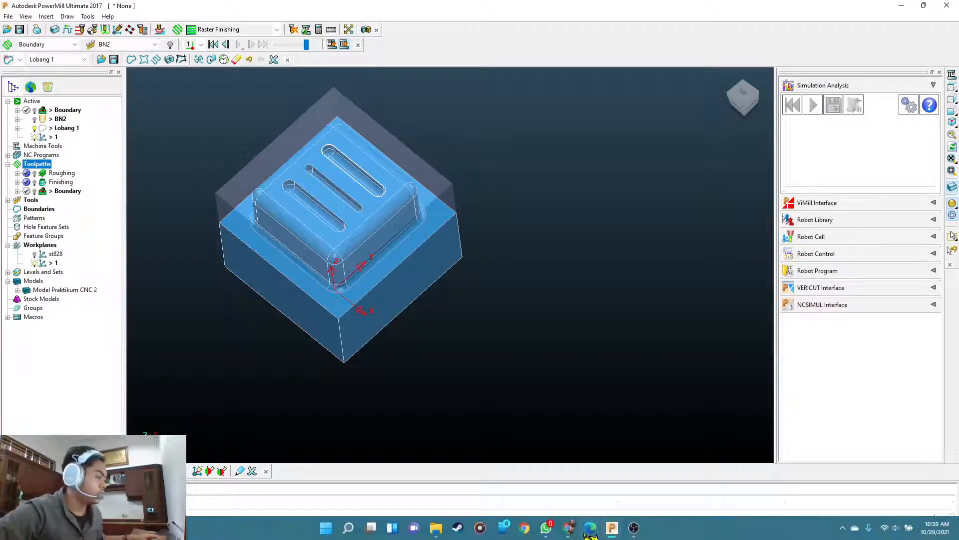
left_click(573, 533)
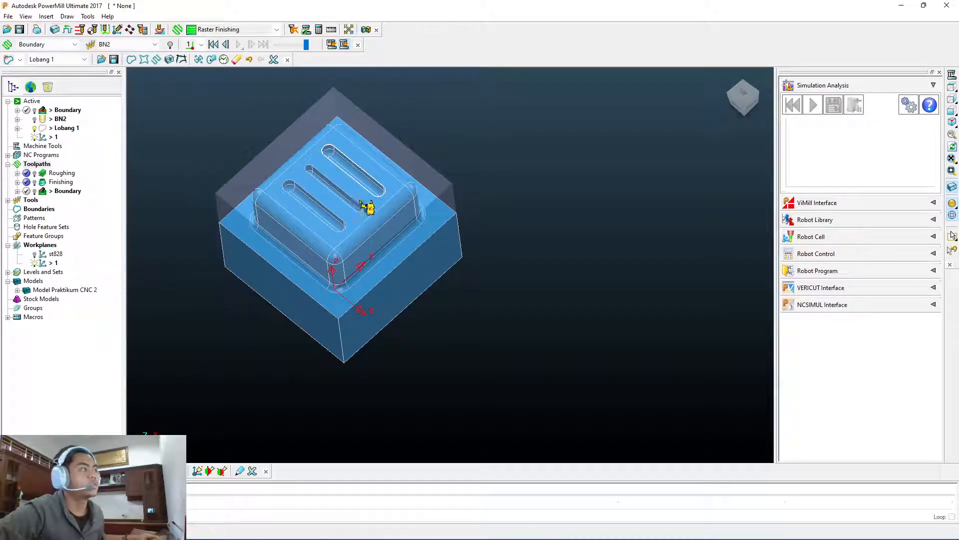
left_click(67, 30)
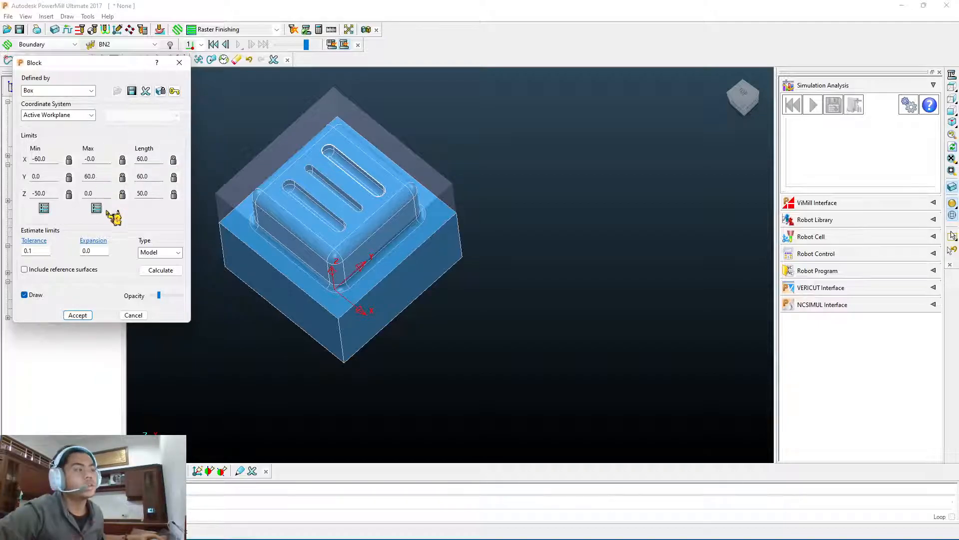
left_click(78, 315)
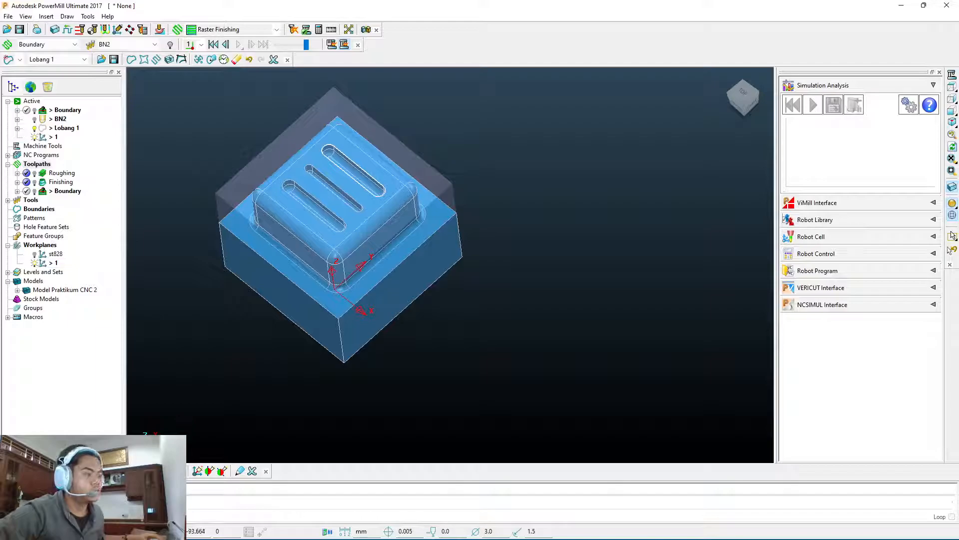
left_click(952, 235)
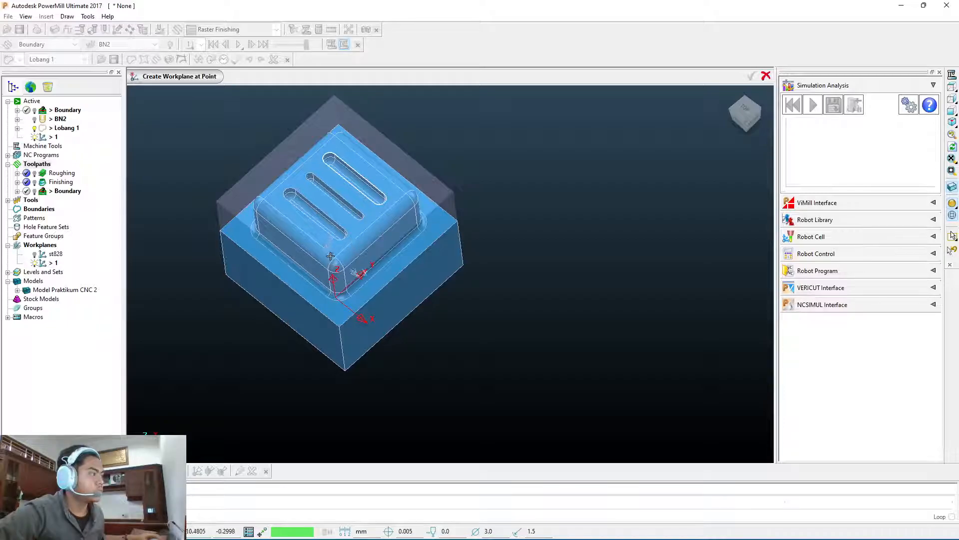
middle_click_drag(329, 257, 333, 232)
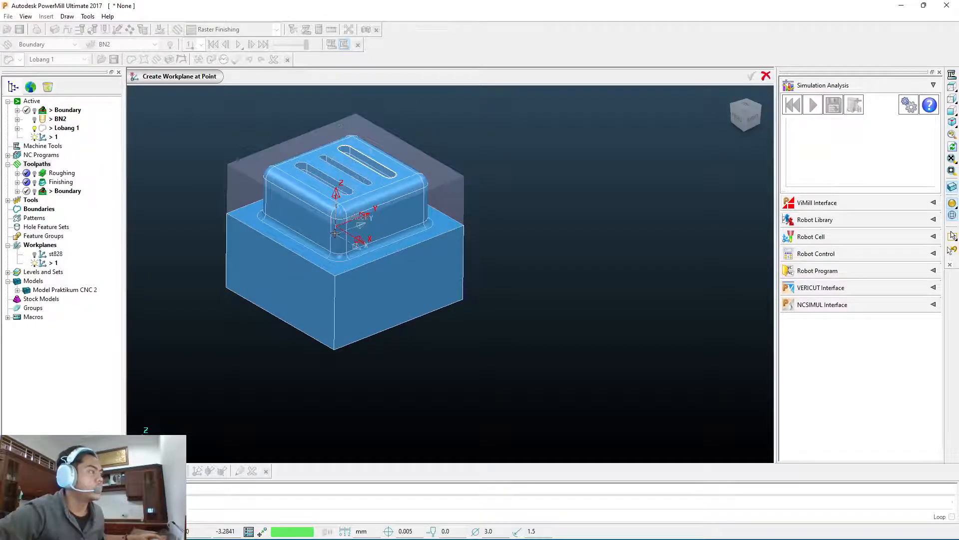
left_click(766, 76)
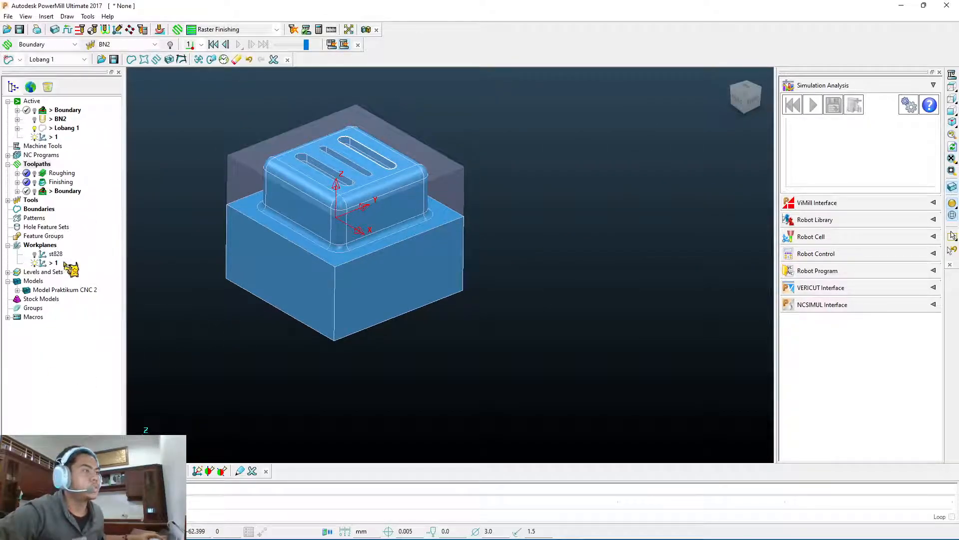
Step: Expand the tools list and inspect the existing tools D1, EM1, BN1 and BN2
double_click(25, 200)
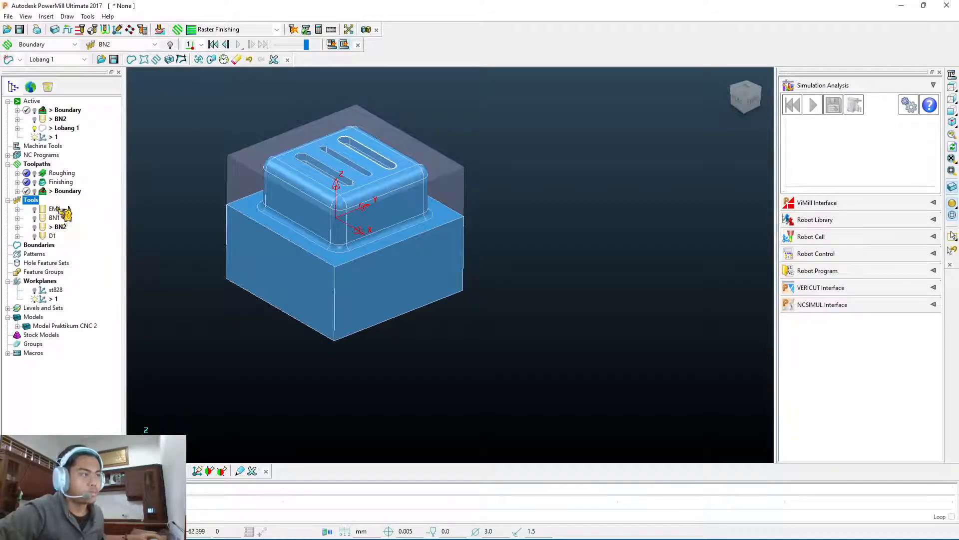
mouse_move(52, 241)
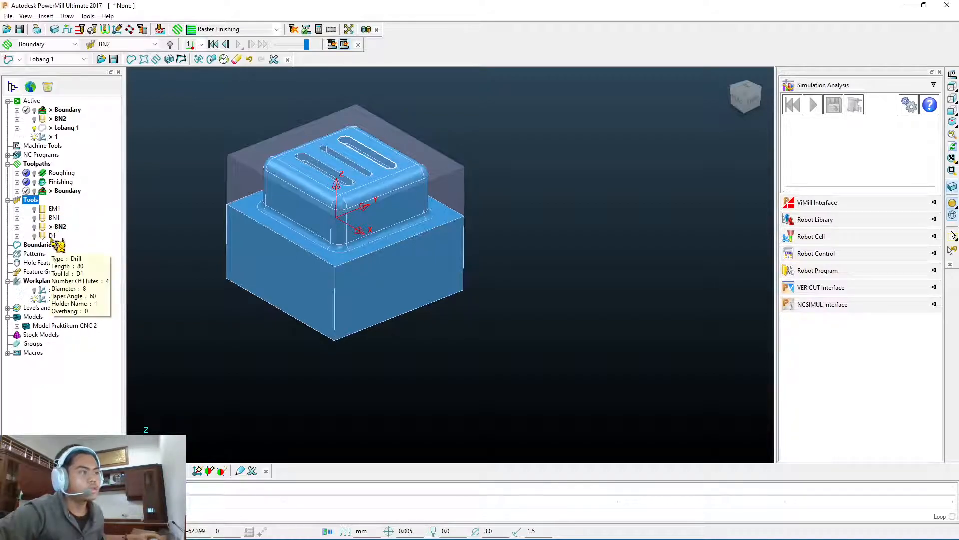
left_click(58, 208)
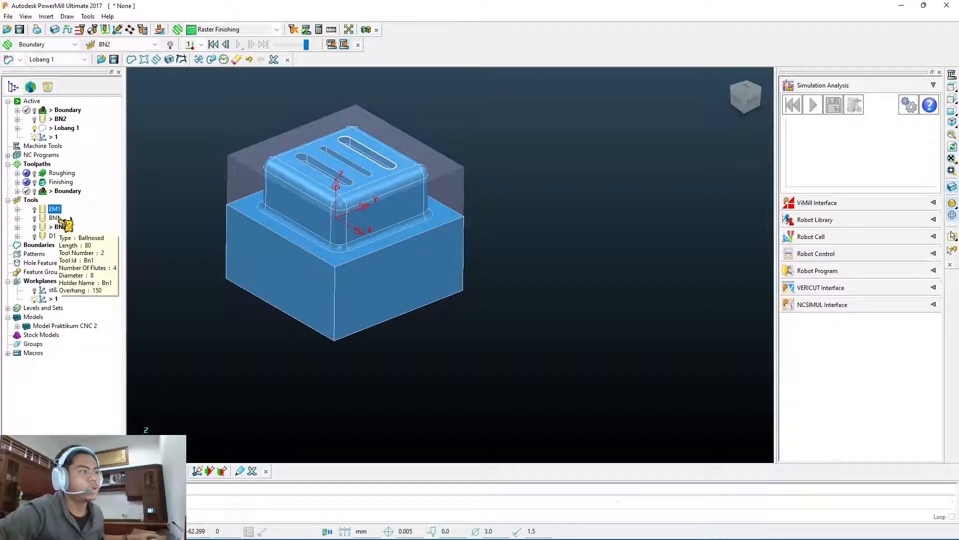
left_click(55, 217)
left_click(60, 226)
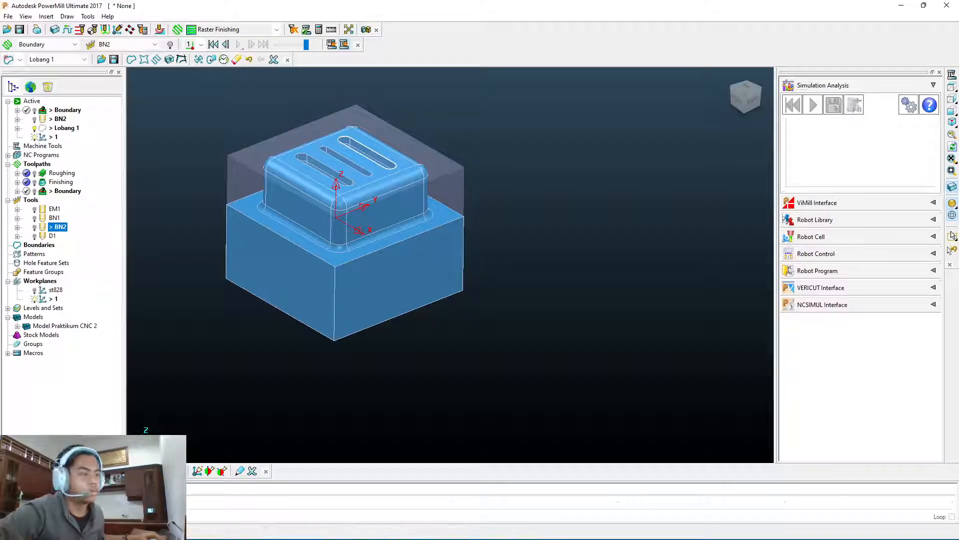
Step: Create a new end mill tool and name it EM2
left_click(10, 471)
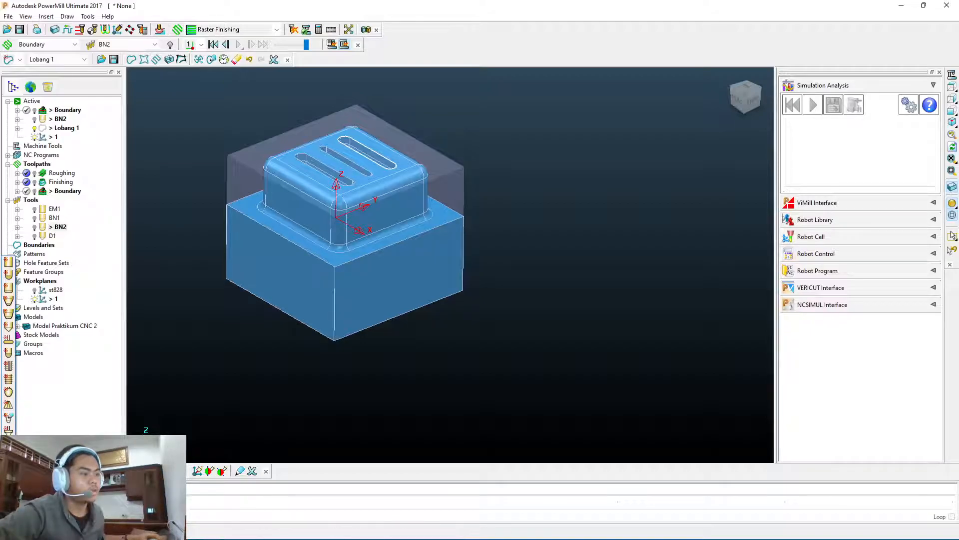
left_click(18, 271)
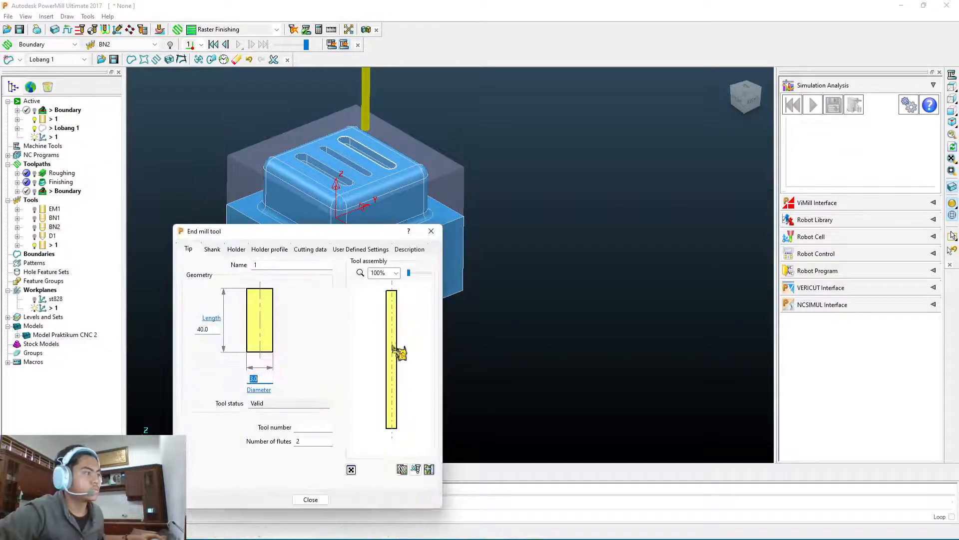
double_click(307, 265)
type("EM2")
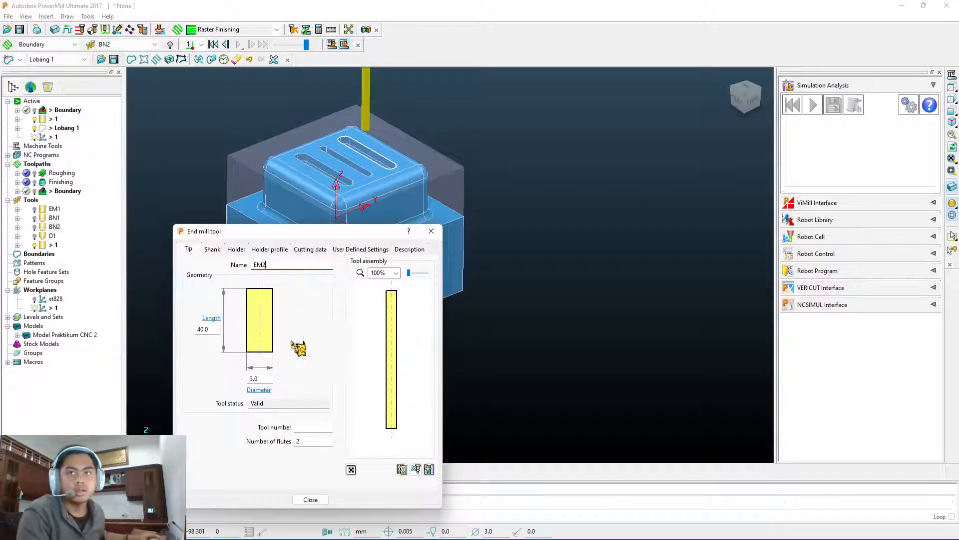
Step: Set the EM2 tip length to 100 mm and its diameter to 20 mm
double_click(209, 329)
type("1")
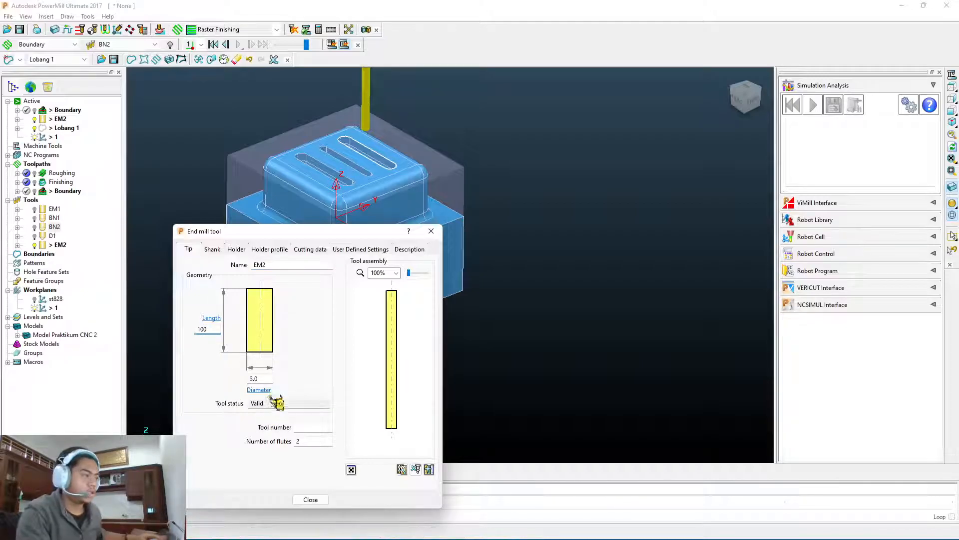
left_click(263, 378)
double_click(265, 377)
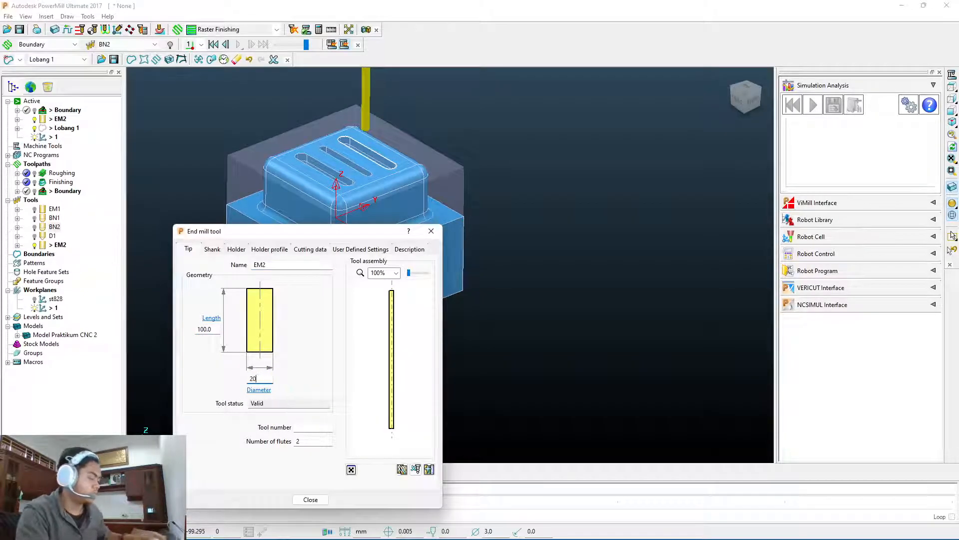
Step: Give the EM2 end mill 4 flutes and assign it tool number 5
left_click(310, 439)
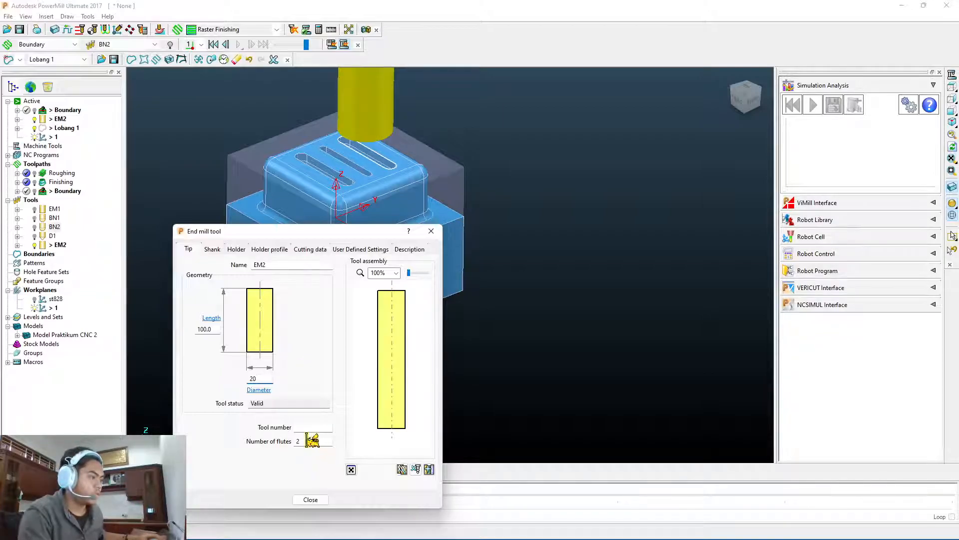
key("BackSpace")
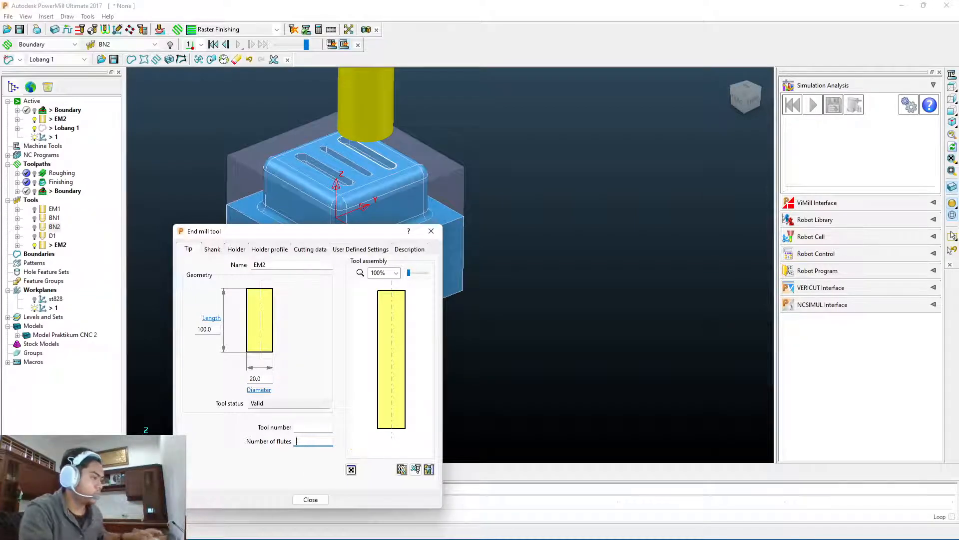
left_click(309, 426)
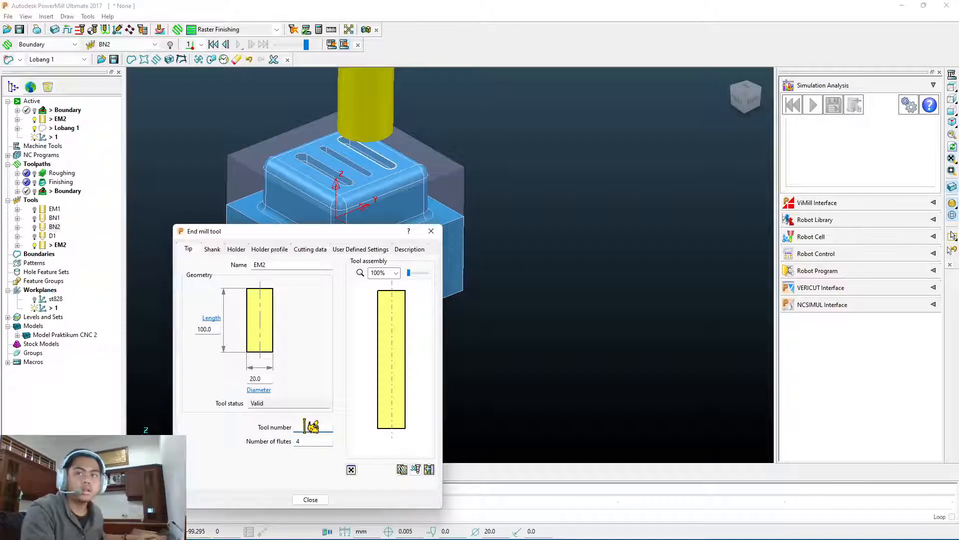
type("5")
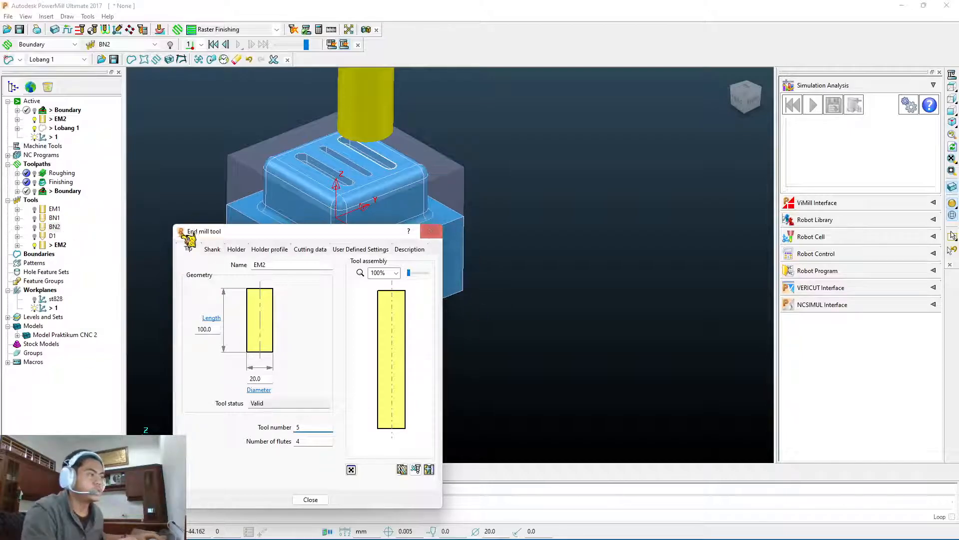
Step: Add a shank component to EM2 with upper and lower diameters of 30 mm
left_click(212, 248)
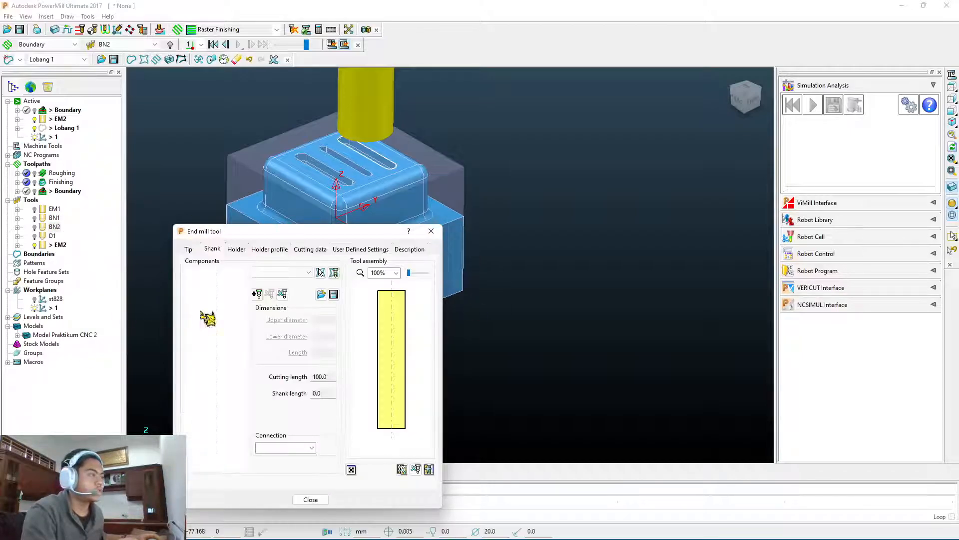
left_click(257, 294)
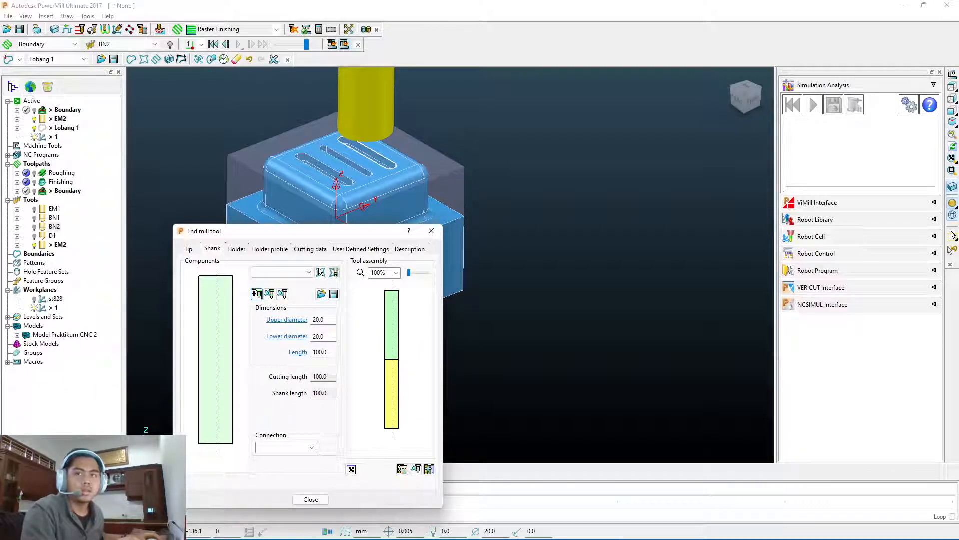
left_click(333, 320)
double_click(333, 318)
type("30")
left_click(329, 336)
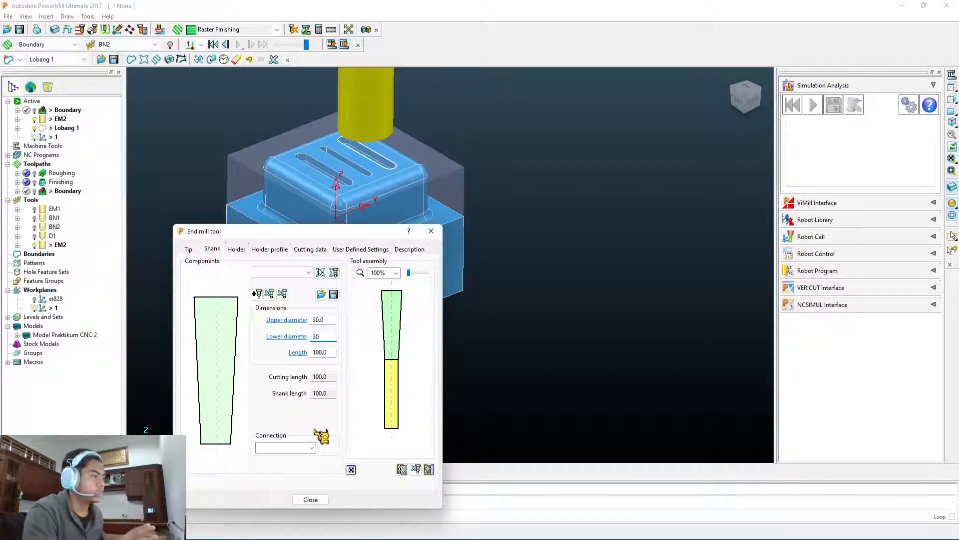
Step: Import the holder file toolholder.pmlth from the MachineData examples folder into the EM2 tool
left_click(233, 248)
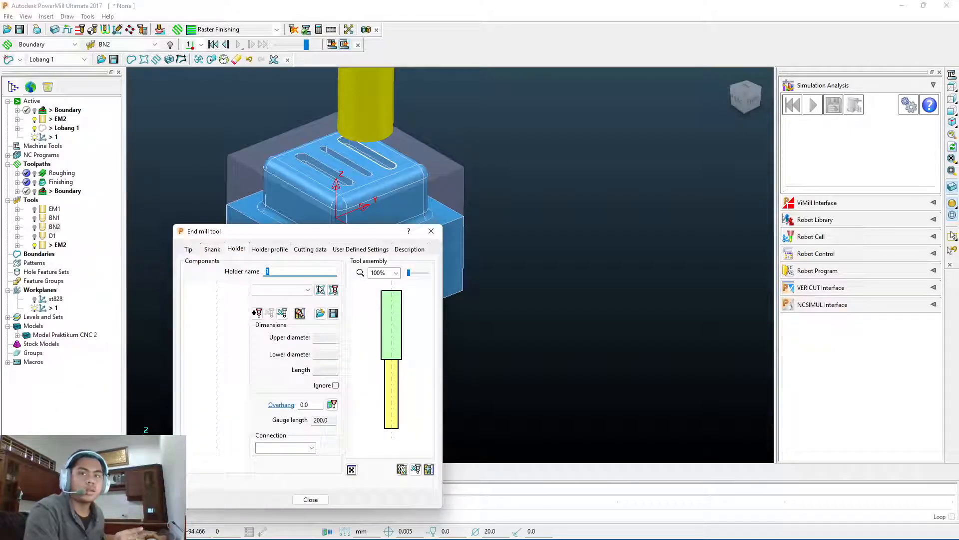
left_click(319, 312)
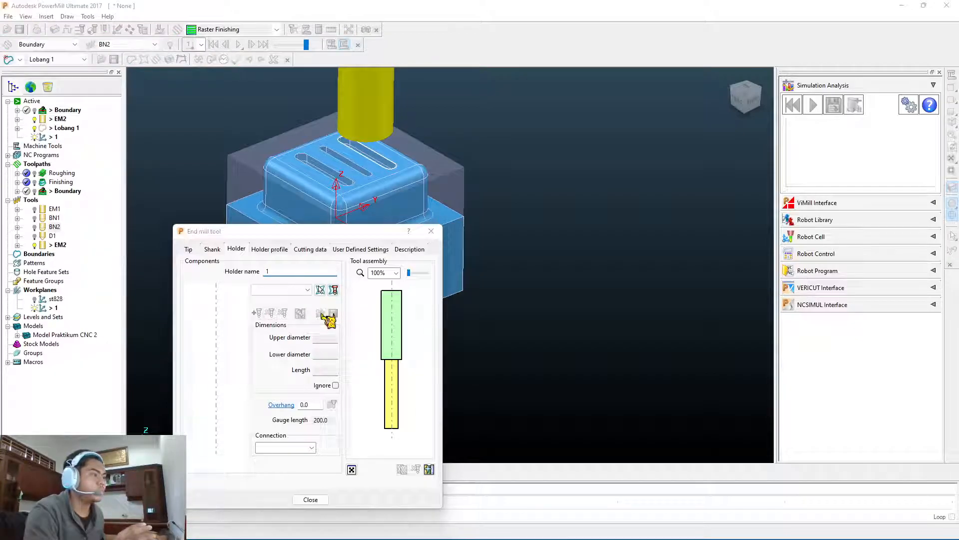
left_click(210, 352)
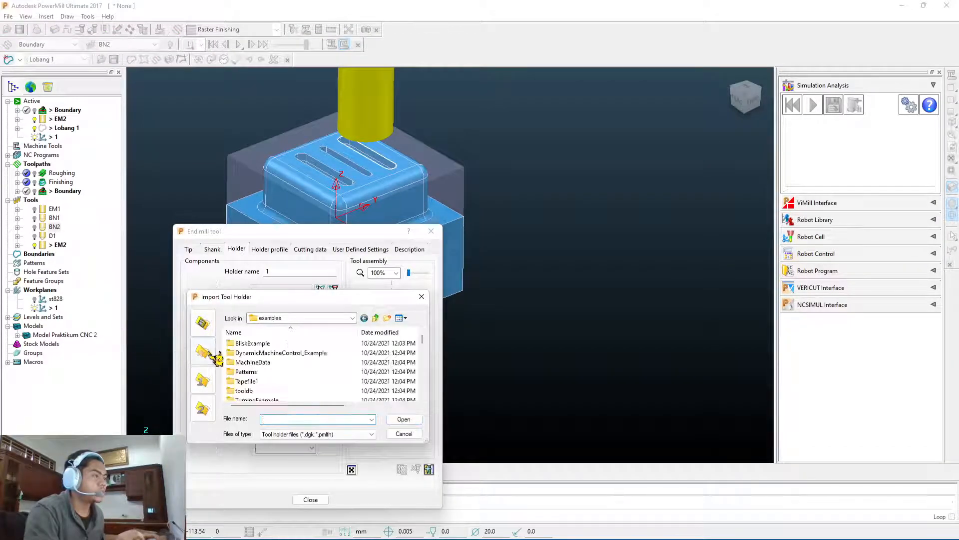
double_click(329, 362)
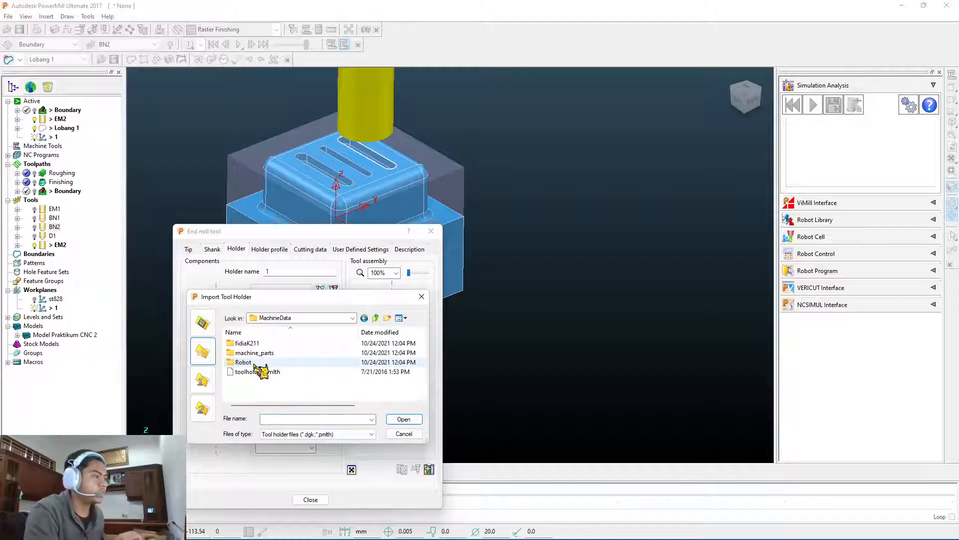
double_click(258, 371)
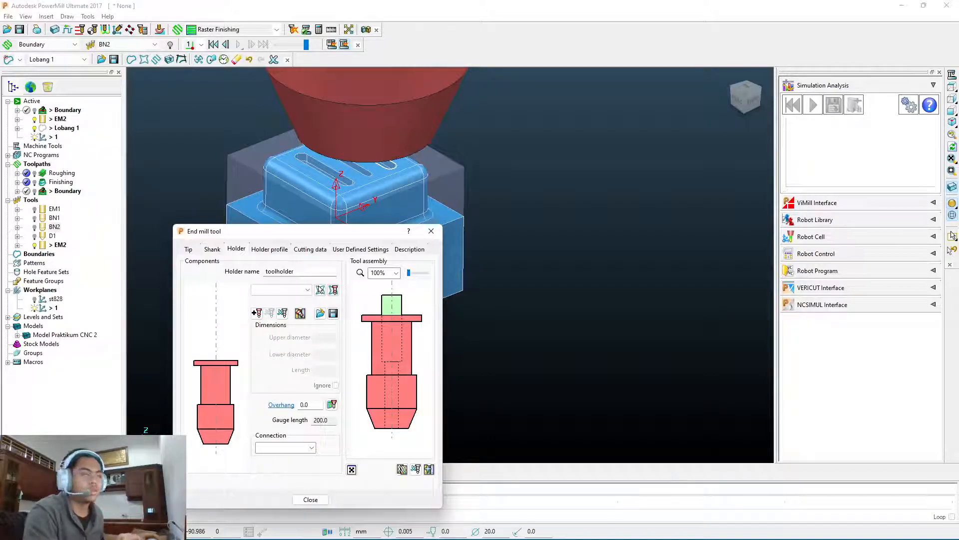
Step: Review EM2's tip, shank and holder settings and examine the tool assembly above the part
left_click(211, 249)
left_click(188, 249)
left_click(212, 248)
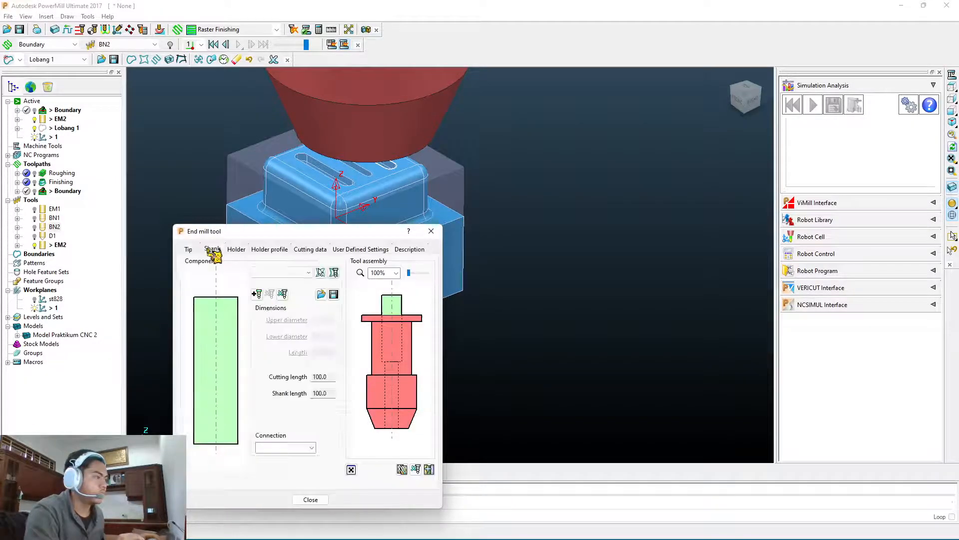
left_click(236, 249)
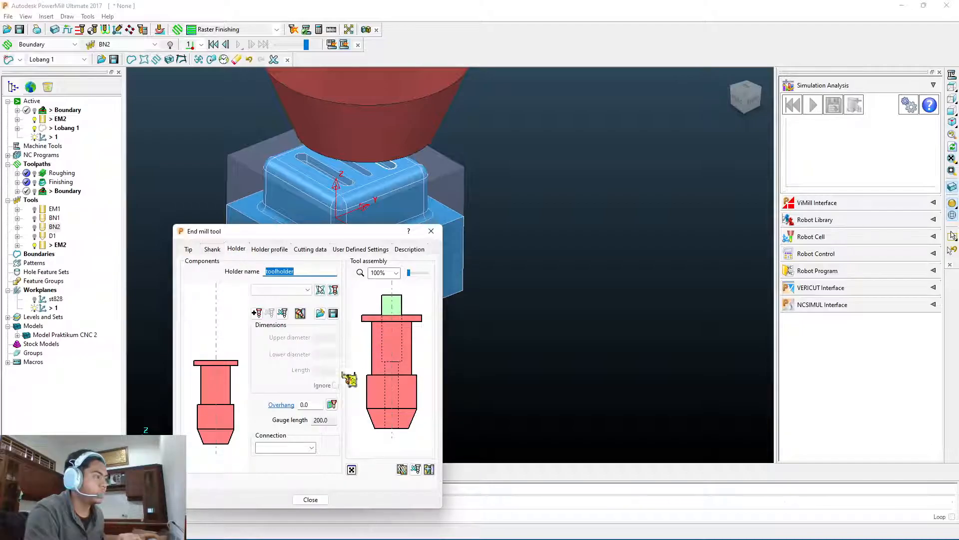
scroll(415, 105, "down", 2)
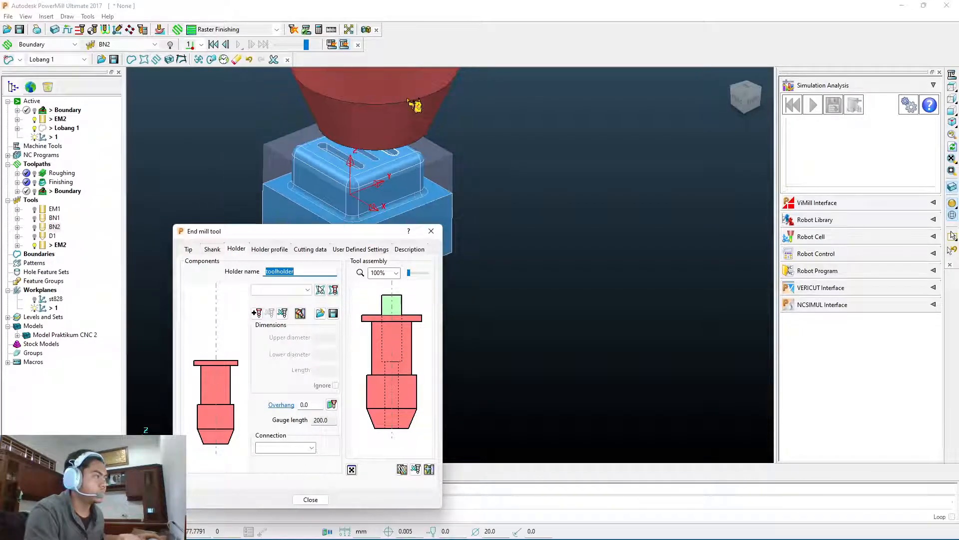
scroll(415, 105, "down", 2)
middle_click_drag(434, 96, 427, 198)
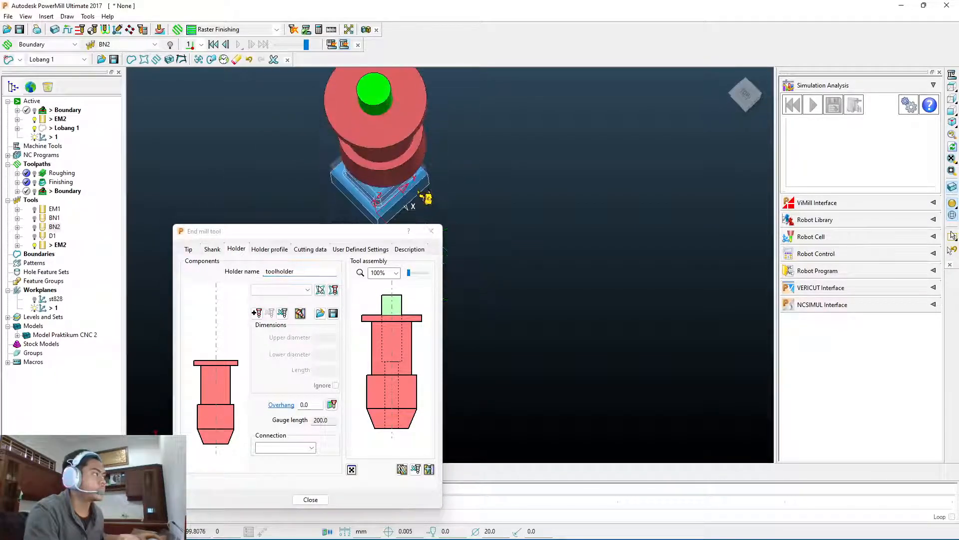
Step: Set the EM2 holder's overhang to 150 mm, close the tool definition and hide EM2 from the view
left_click(407, 318)
left_click(280, 291)
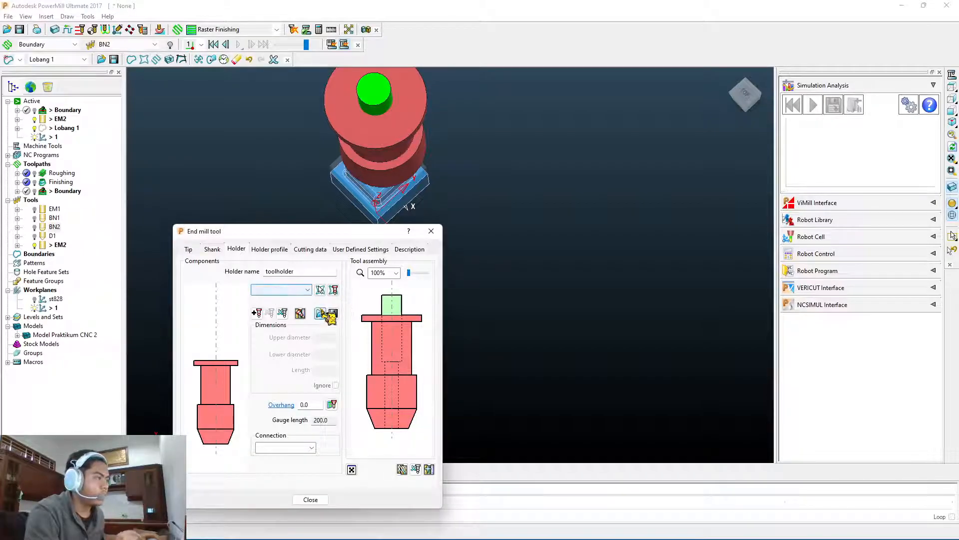
left_click(310, 405)
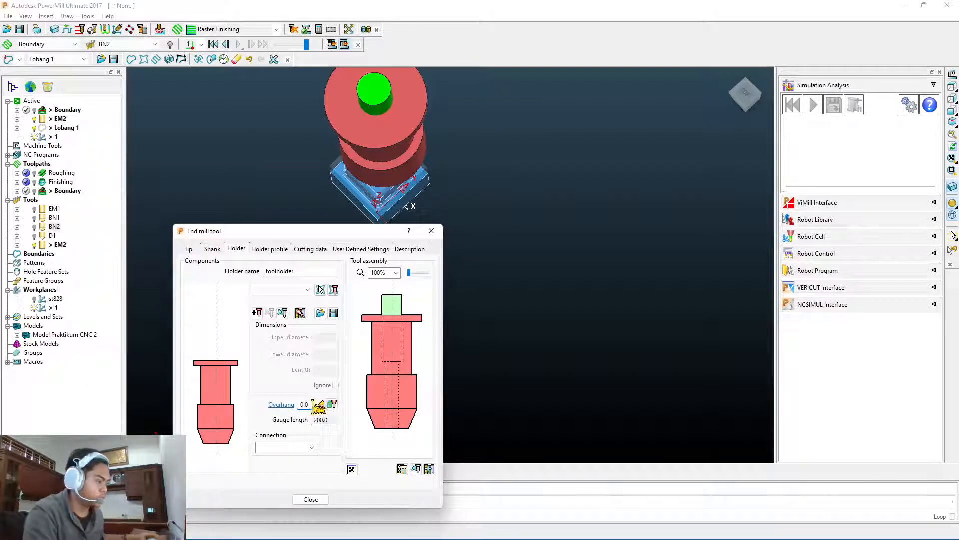
type("1")
key("Return")
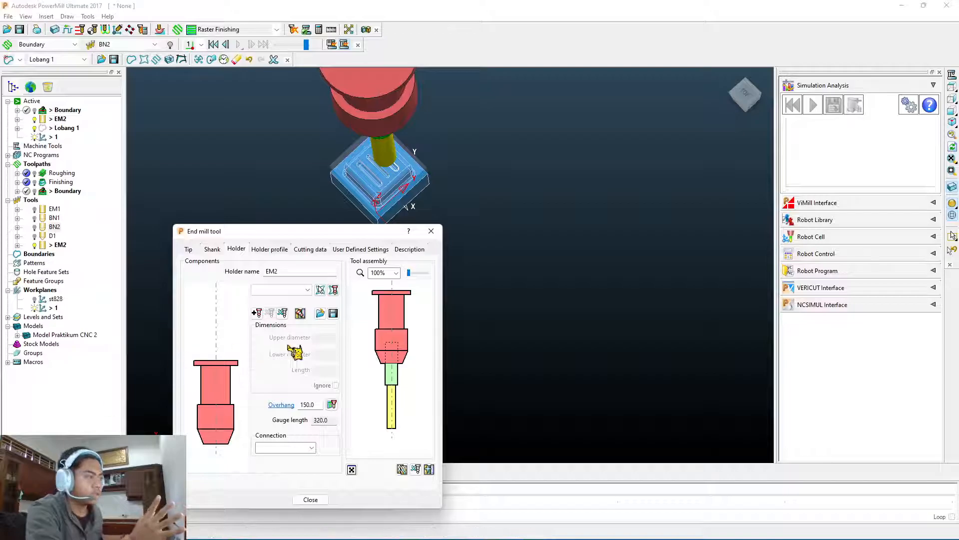
left_click(307, 499)
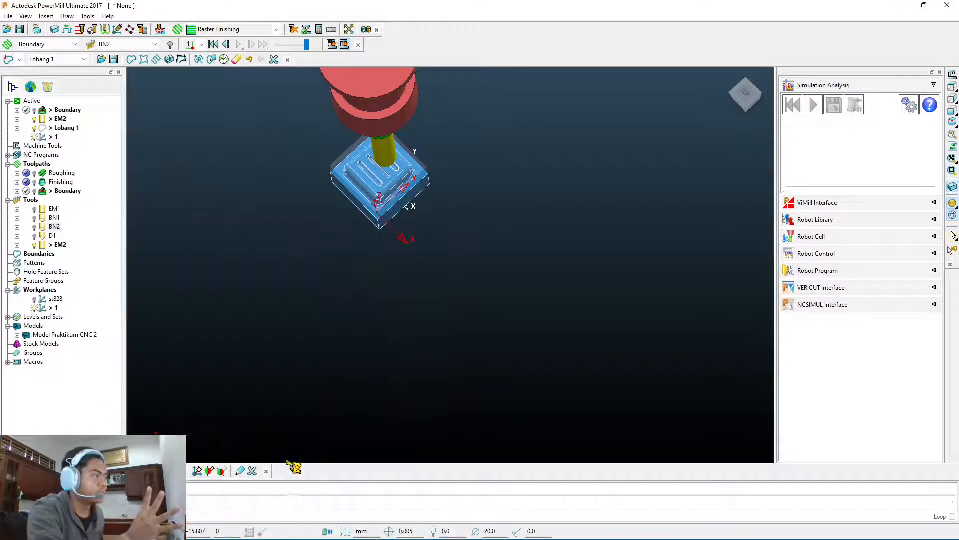
left_click(35, 245)
left_click(36, 245)
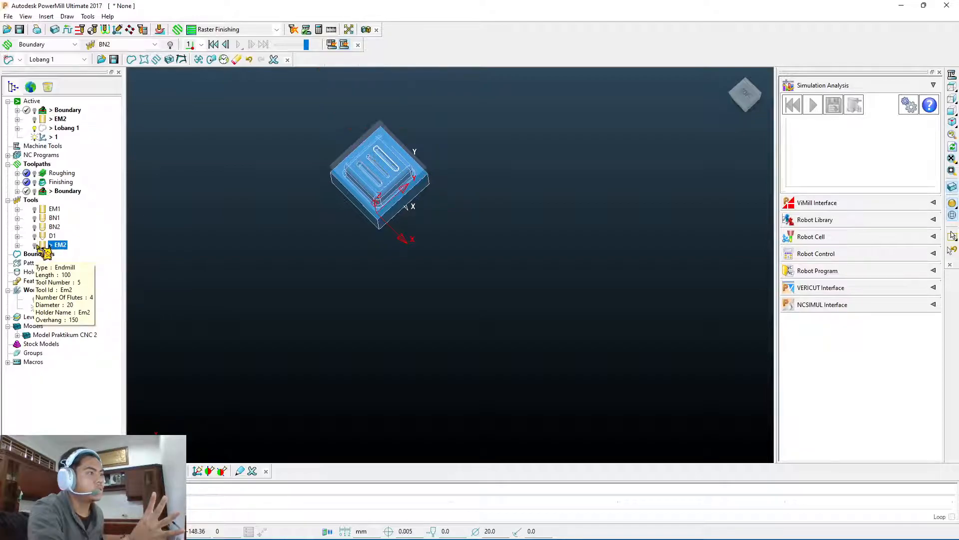
Step: Display the D1, BN2, BN1 and EM1 tools above the part to examine them, and hide them again
left_click(35, 236)
left_click(35, 227)
left_click(35, 218)
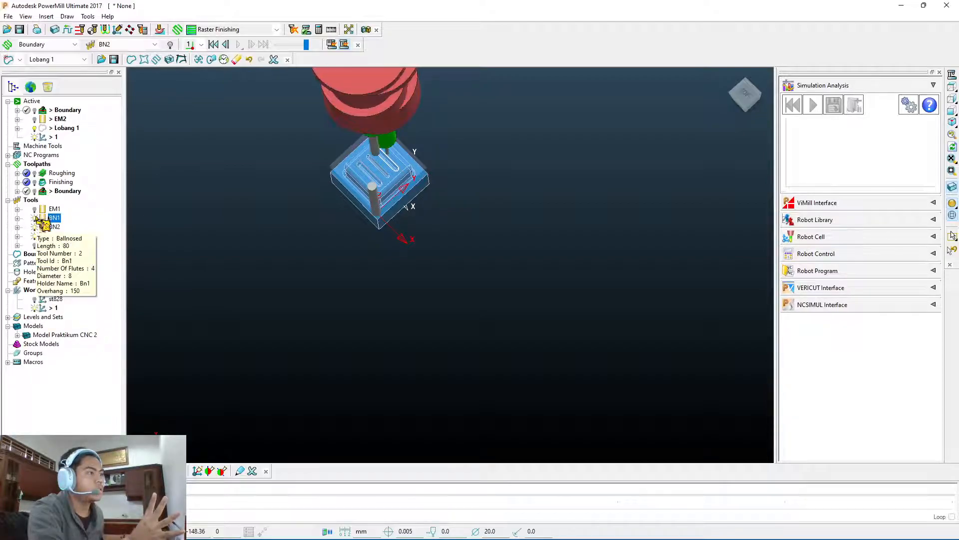
left_click(35, 209)
mouse_move(514, 204)
middle_mouse_down()
mouse_move(539, 145)
mouse_move(550, 202)
middle_mouse_up()
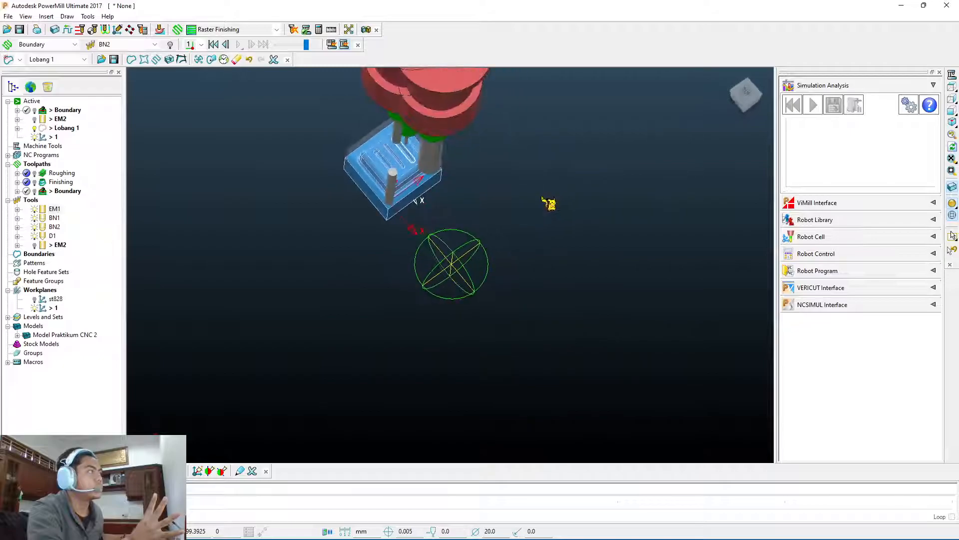
left_click(35, 227)
left_click(35, 218)
left_click(35, 209)
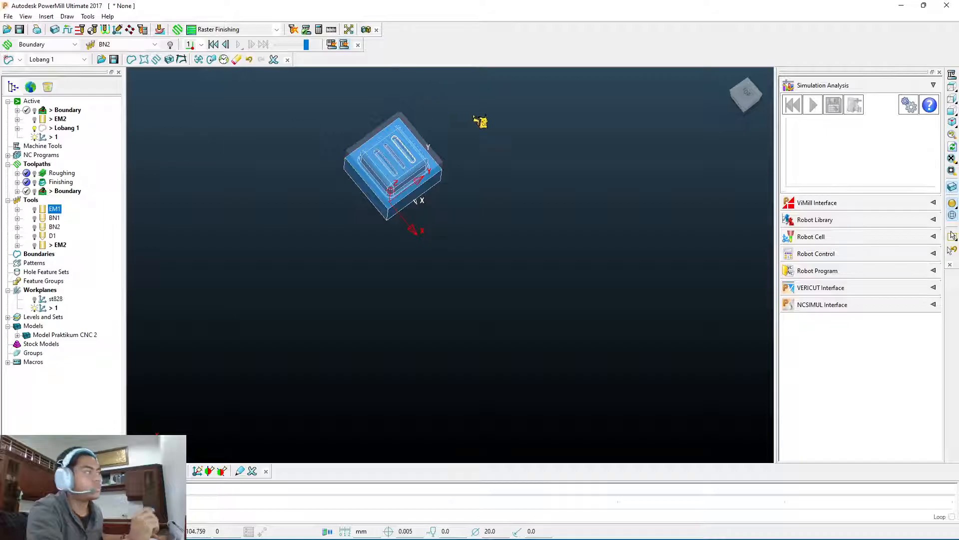
Step: Deactivate the Boundary toolpath
scroll(439, 127, "up", 3)
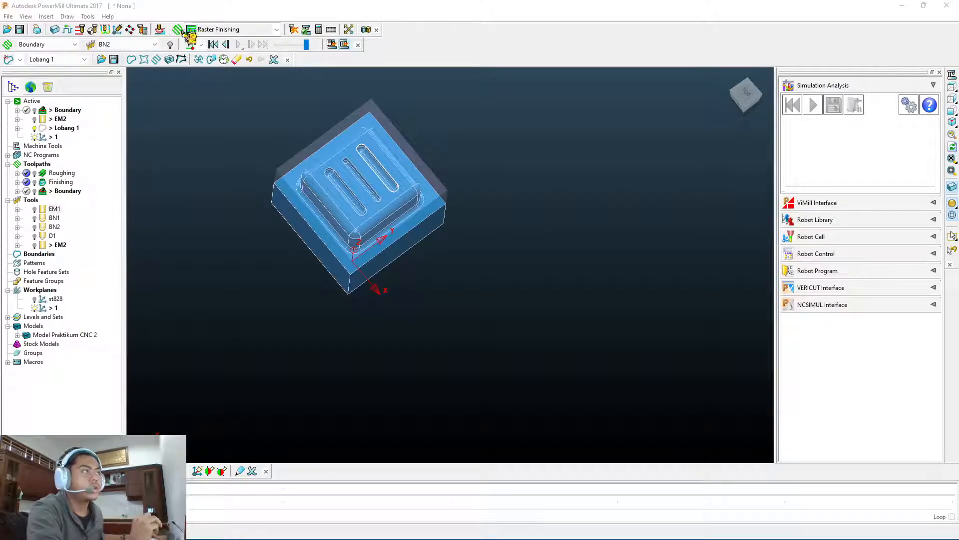
right_click(61, 173)
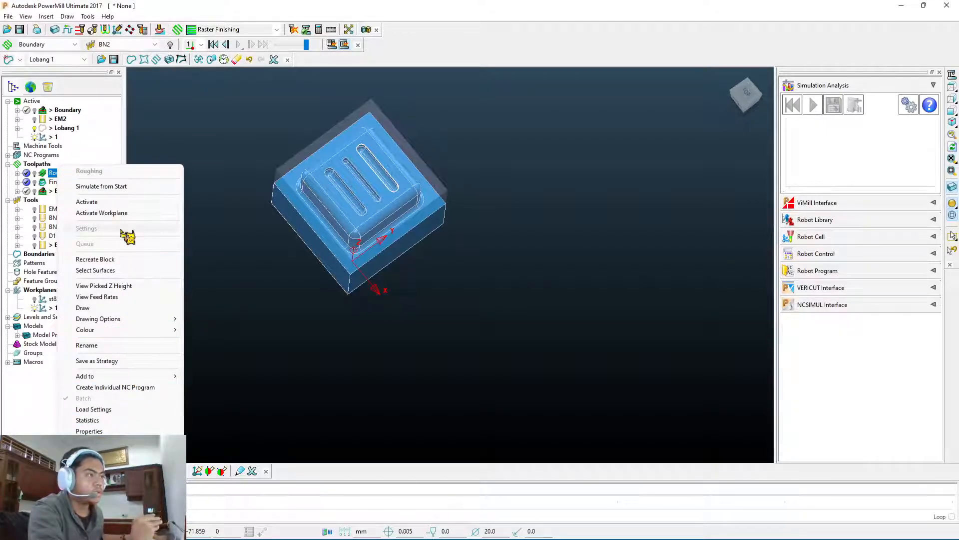
left_click(83, 146)
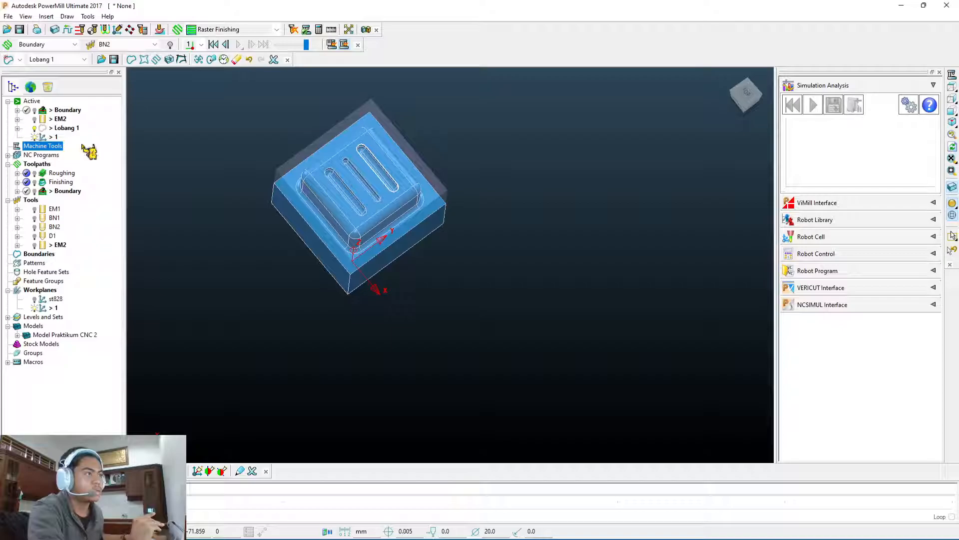
right_click(74, 173)
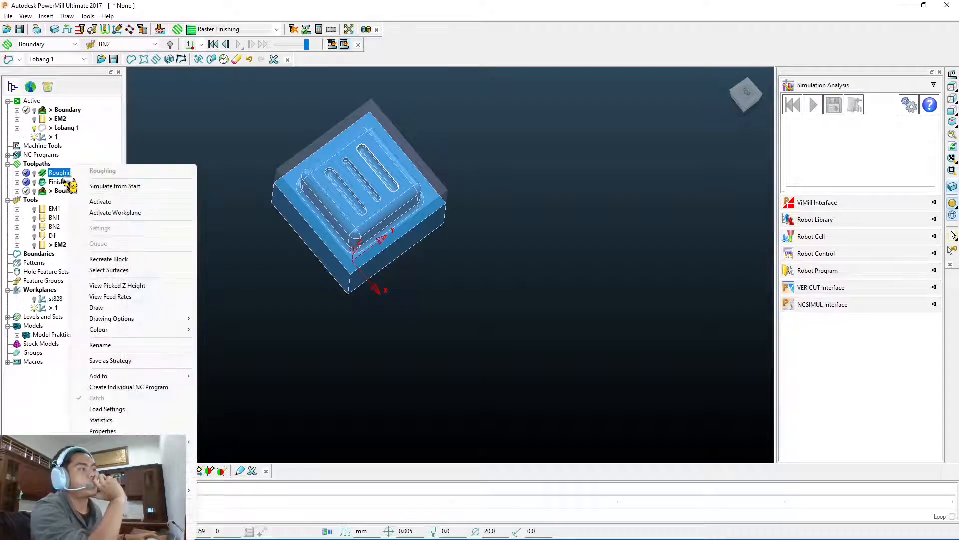
right_click(62, 191)
left_click(75, 202)
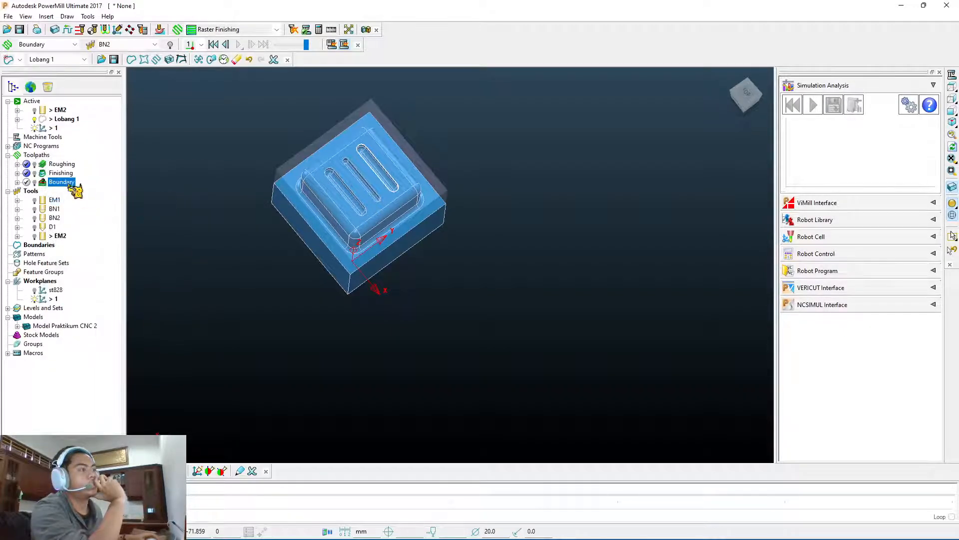
Step: Examine the Roughing and Finishing toolpaths by displaying each of them on the part in turn
right_click(59, 165)
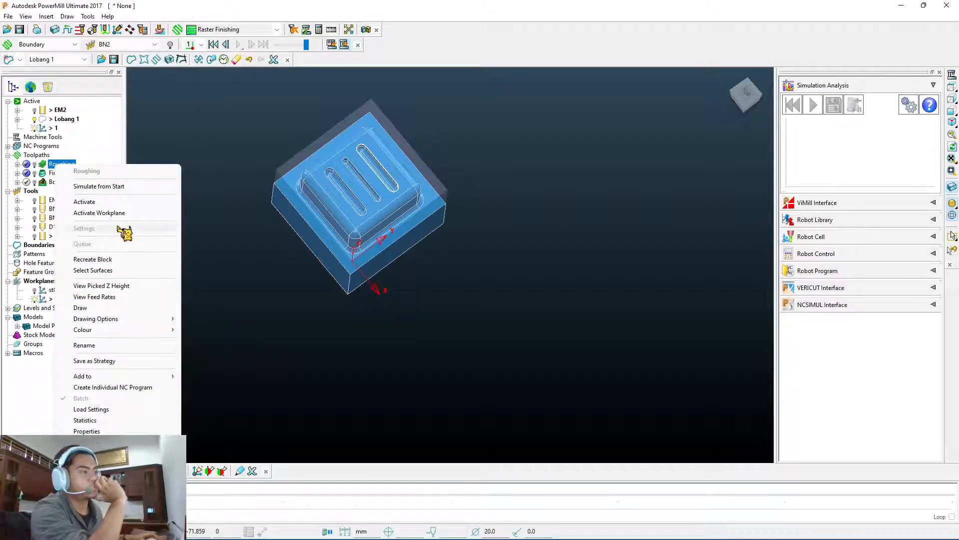
left_click(70, 146)
left_click(69, 163)
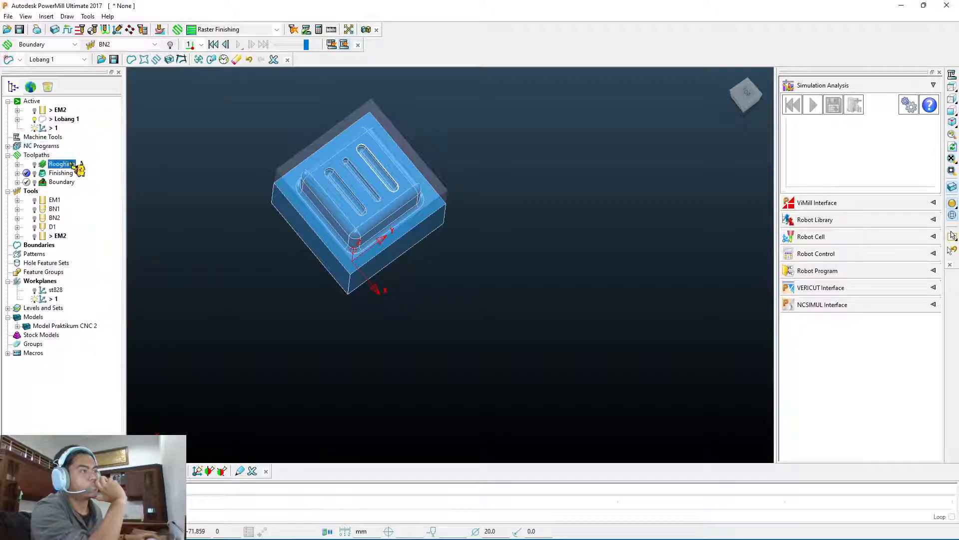
left_click(34, 165)
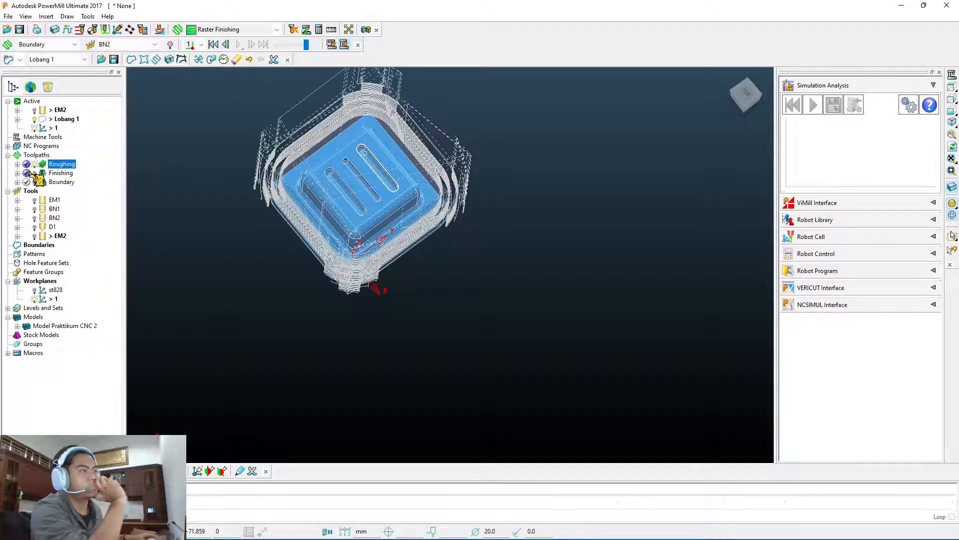
right_click(64, 165)
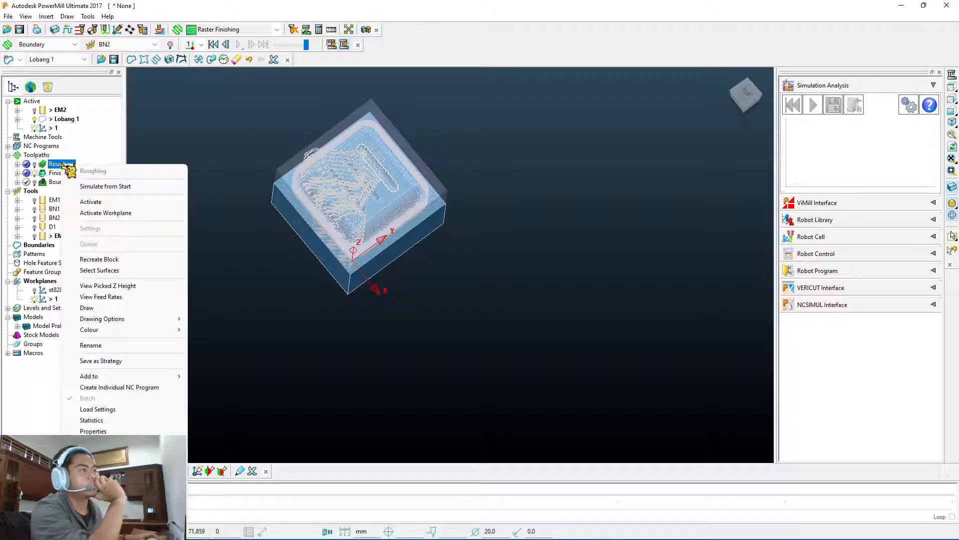
left_click(125, 157)
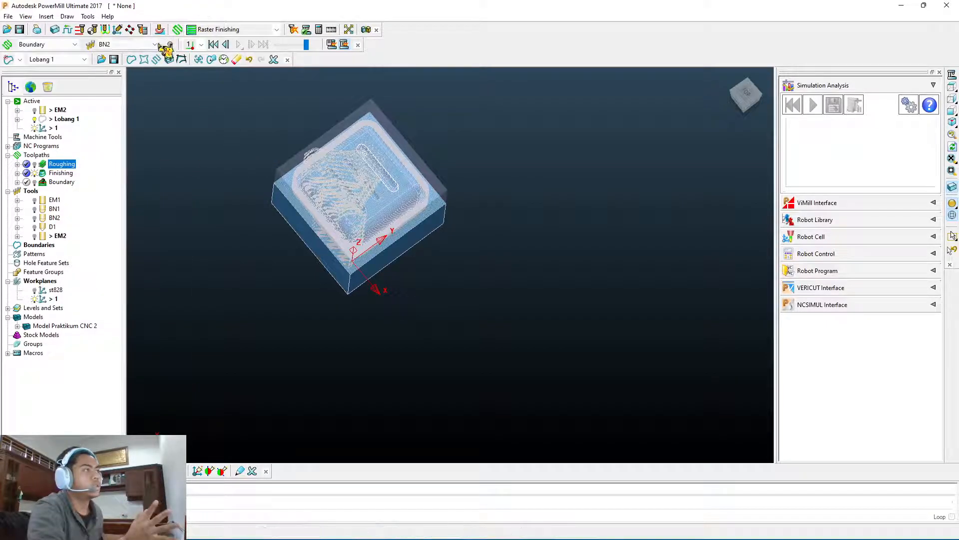
Step: Browse the machining strategy categories and create a new toolpath with the Model Area Clearance strategy
left_click(178, 31)
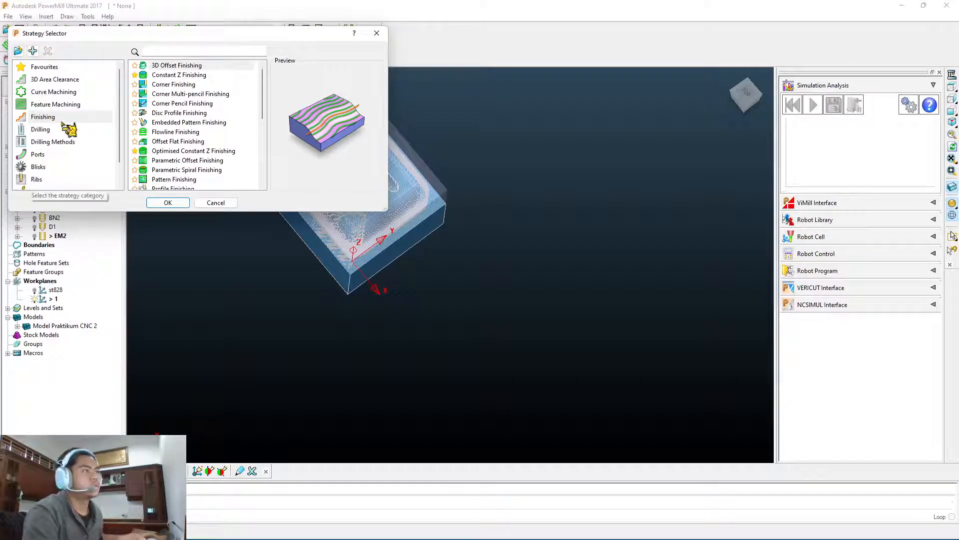
scroll(86, 178, "down", 1)
scroll(86, 172, "up", 1)
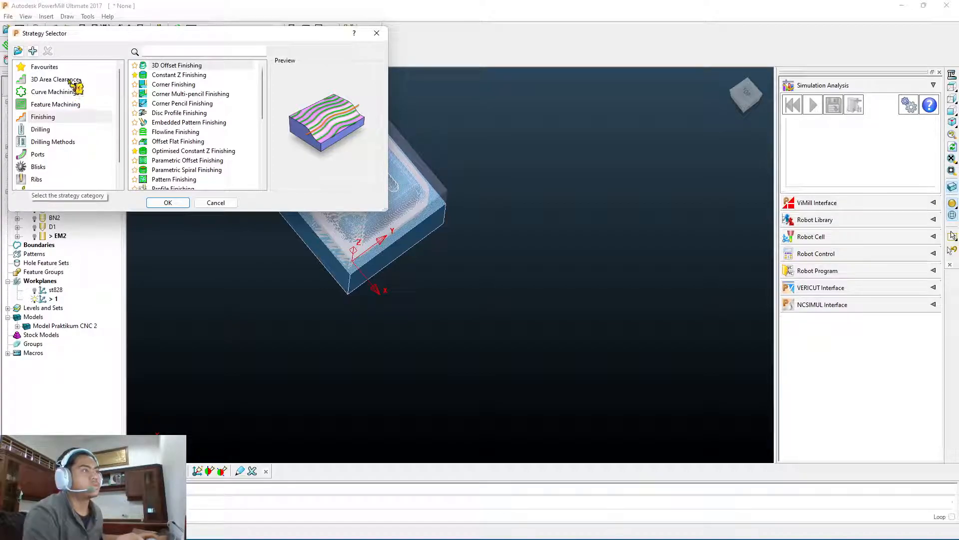
left_click(54, 79)
left_click(72, 92)
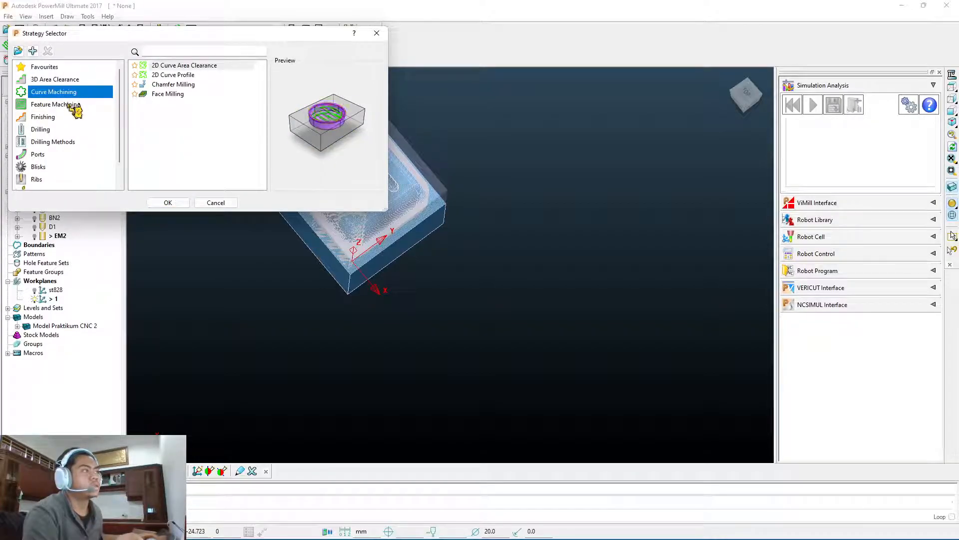
left_click(71, 104)
left_click(74, 80)
left_click(69, 68)
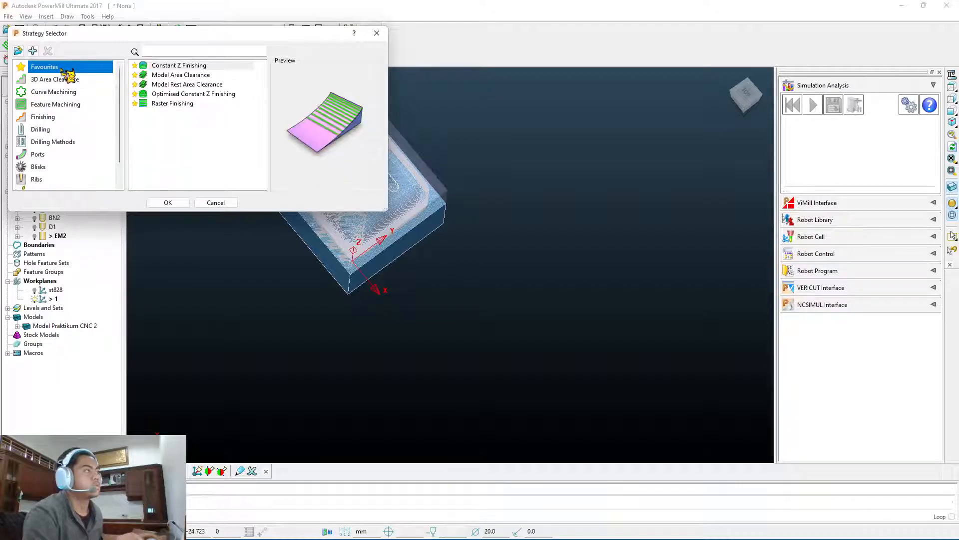
left_click(194, 65)
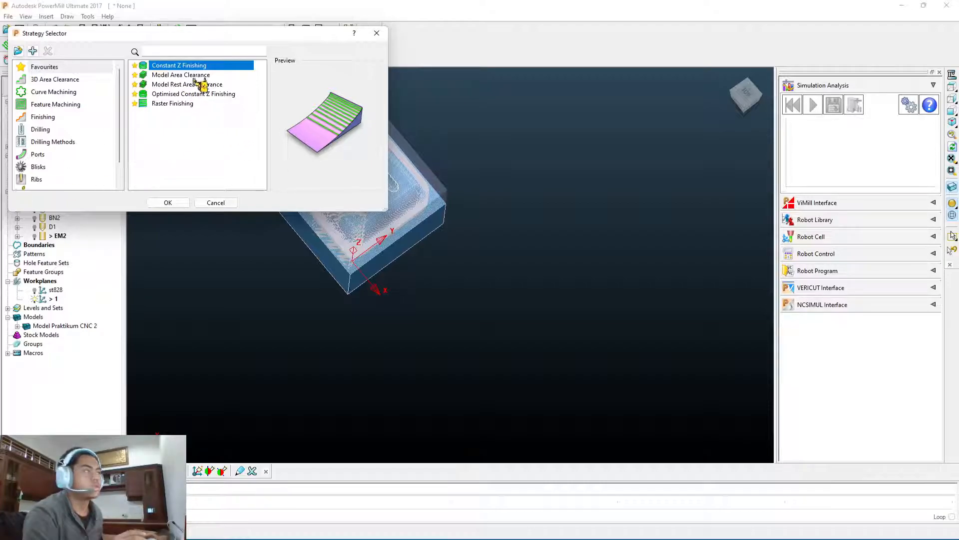
left_click(173, 75)
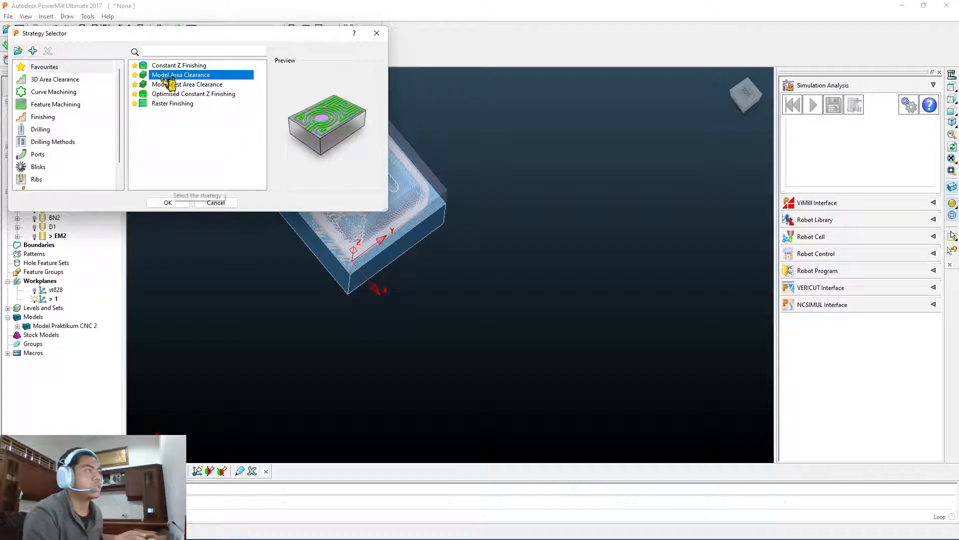
left_click(170, 203)
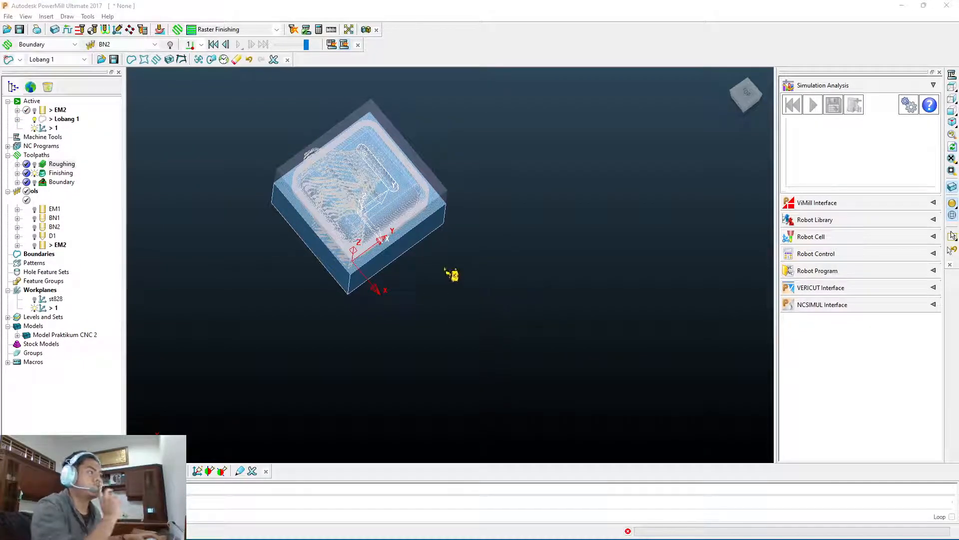
Step: Hide the Roughing and Finishing toolpaths on the part and select the new area clearance toolpath
left_click(62, 172)
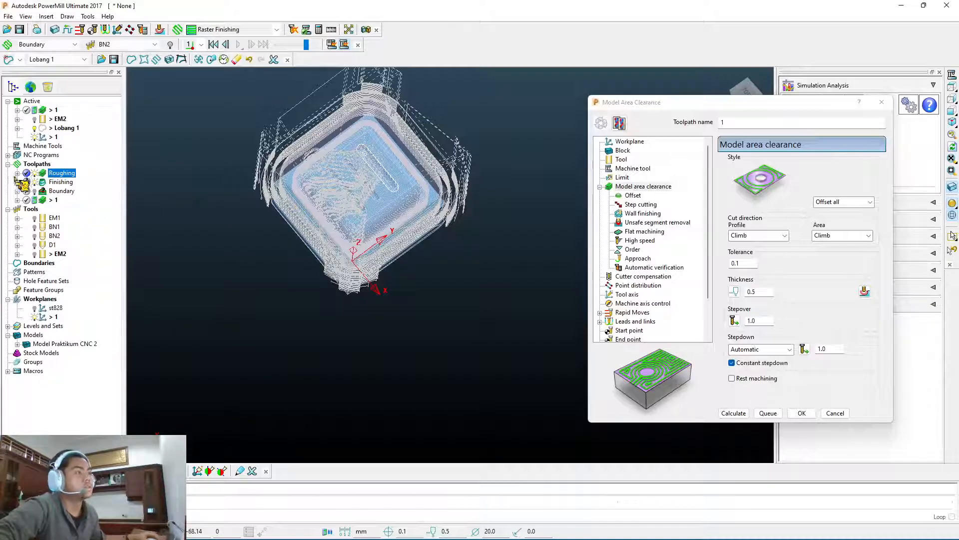
left_click(38, 183)
left_click(36, 180)
left_click(35, 173)
left_click(38, 182)
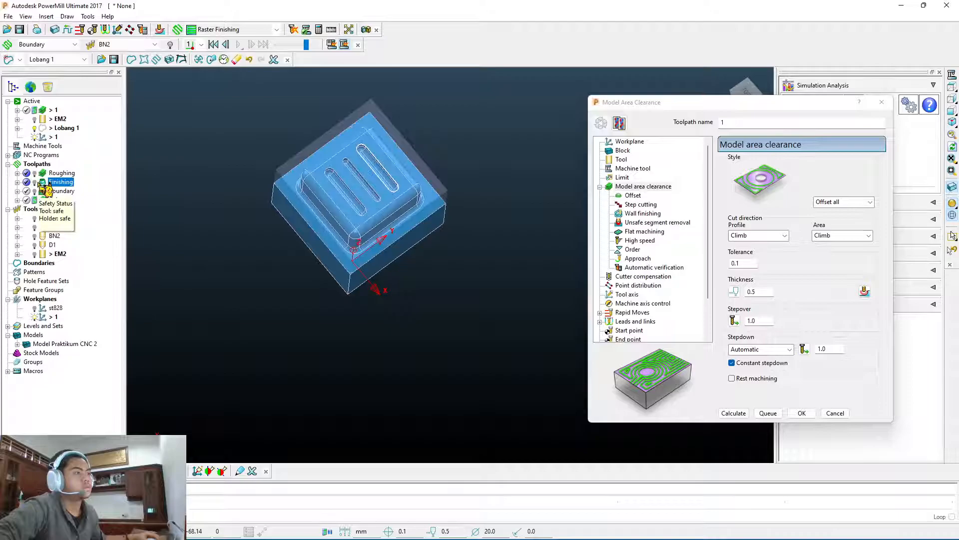
left_click(53, 199)
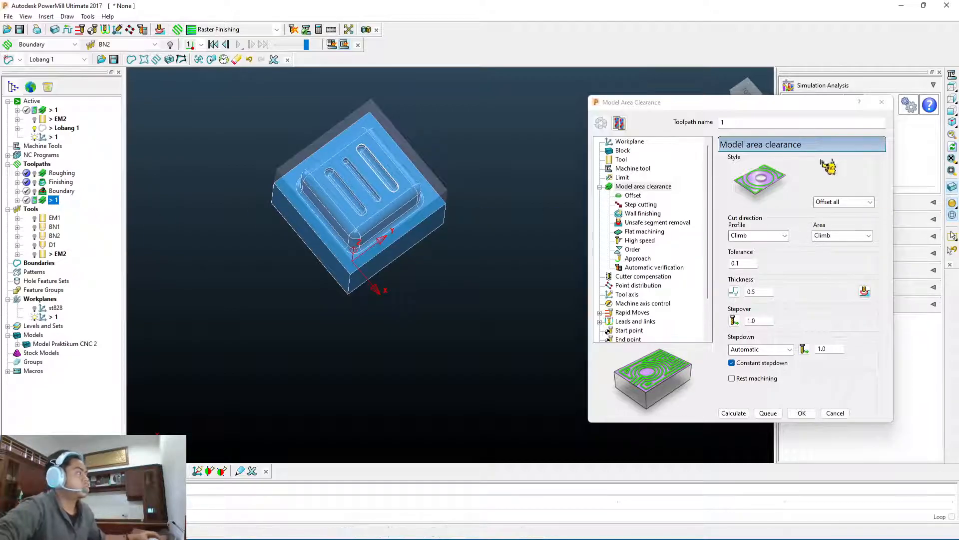
Step: Name the area clearance toolpath R2 and set its stepover to 4 mm
left_click(825, 131)
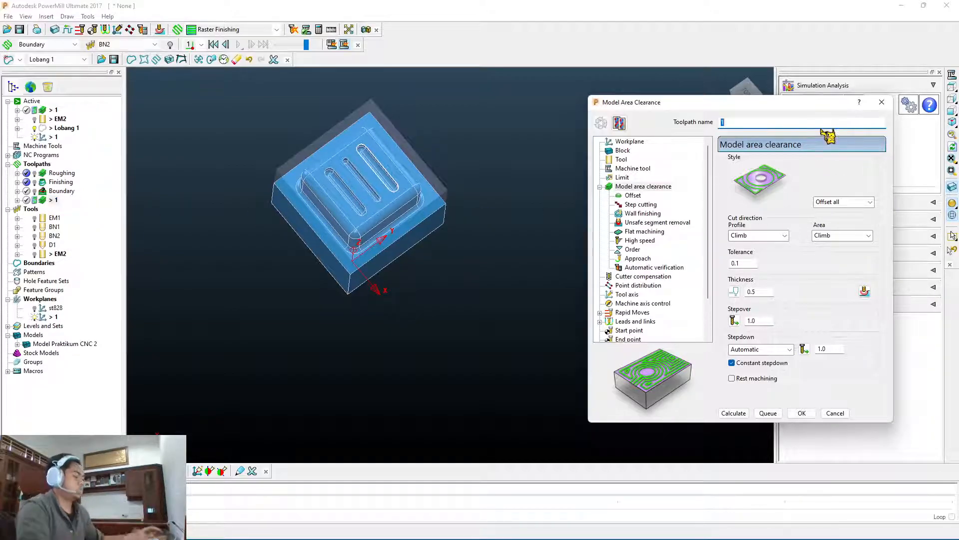
type("R2")
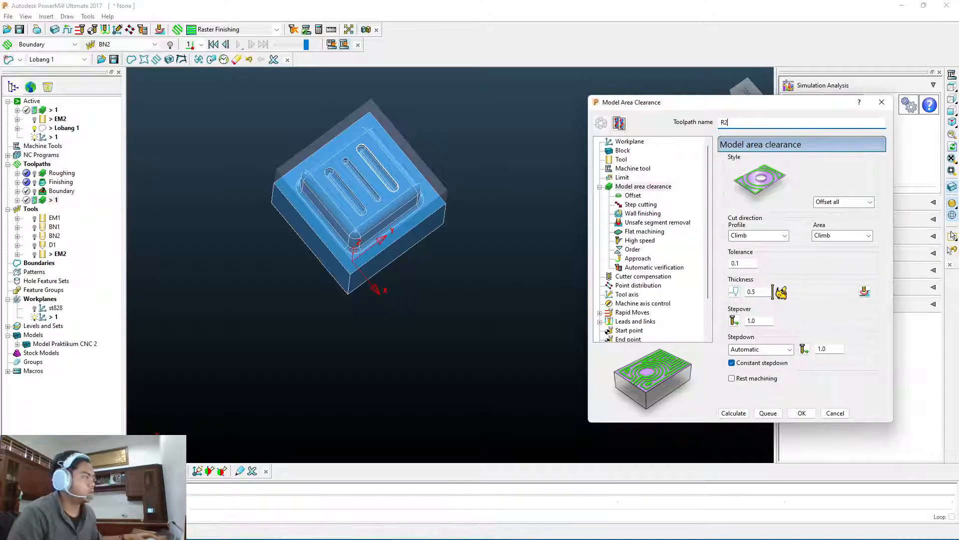
double_click(767, 320)
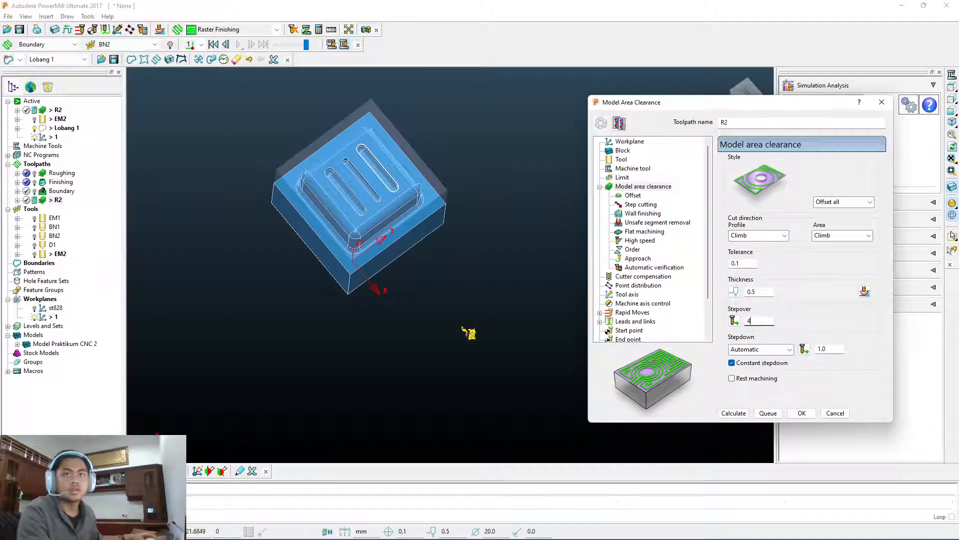
Step: Assign the EM1 end mill as the cutting tool of toolpath R2
left_click(621, 160)
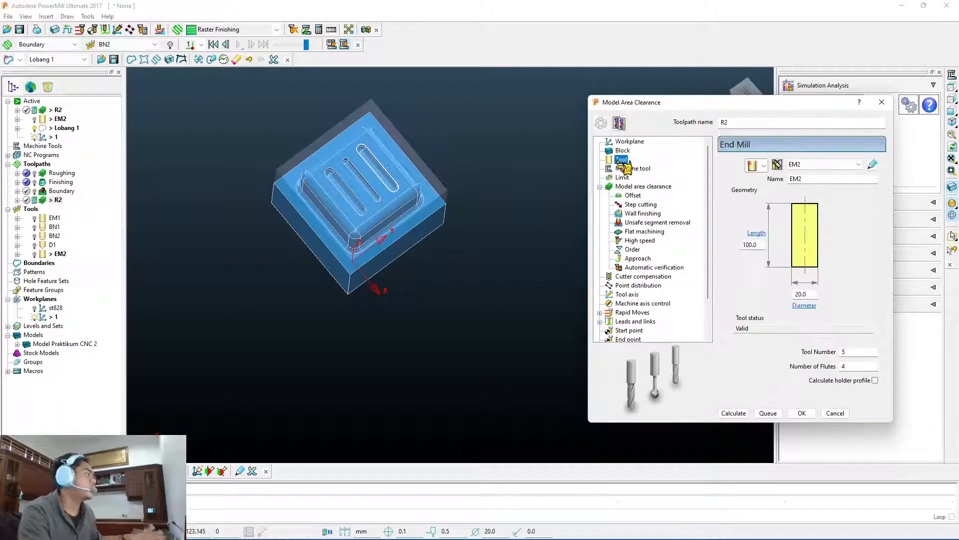
left_click(827, 165)
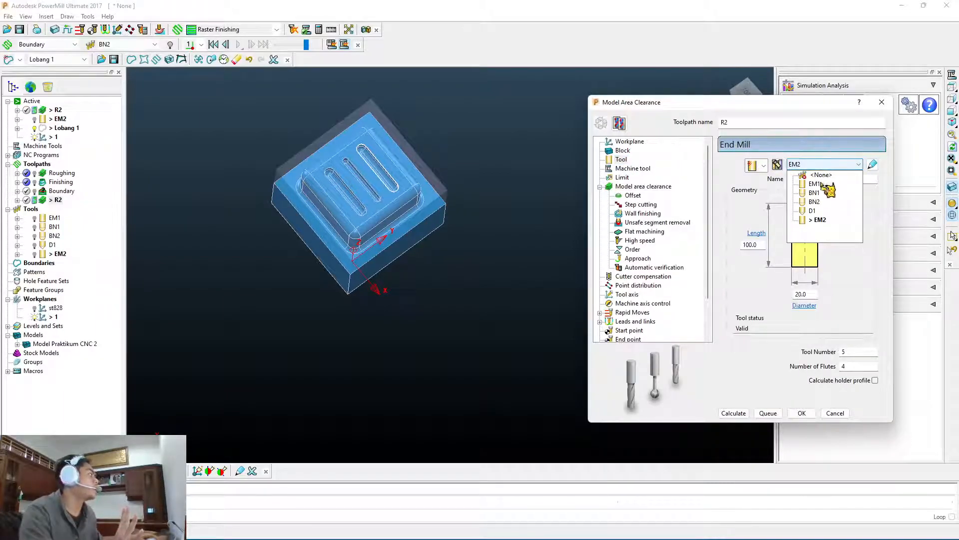
left_click(819, 184)
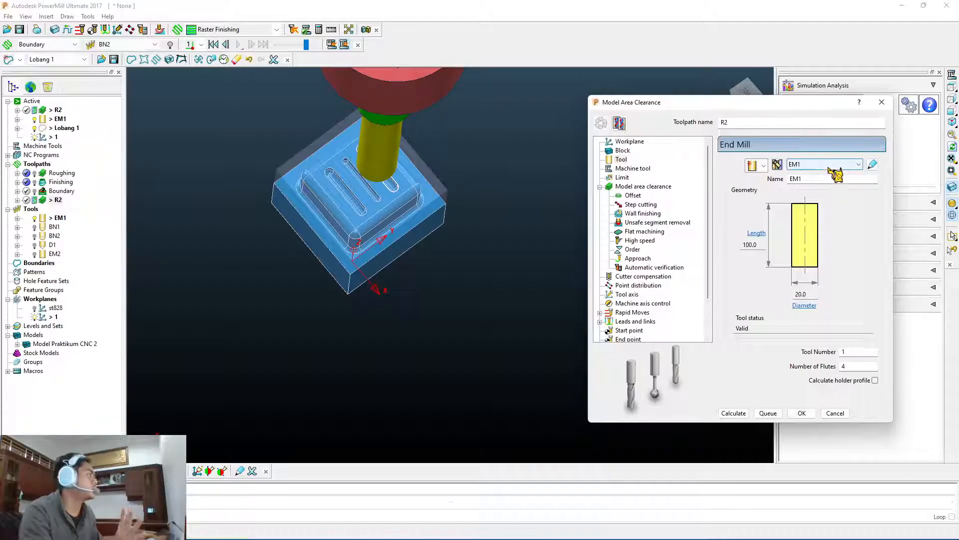
left_click(831, 166)
left_click(827, 165)
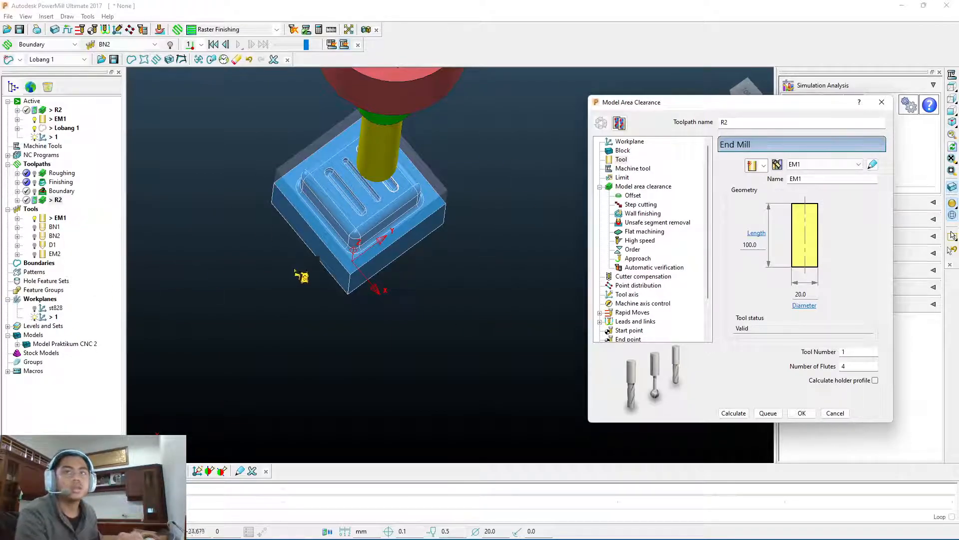
Step: Review the tool axis, machining order, and leads and links settings of toolpath R2
left_click(626, 294)
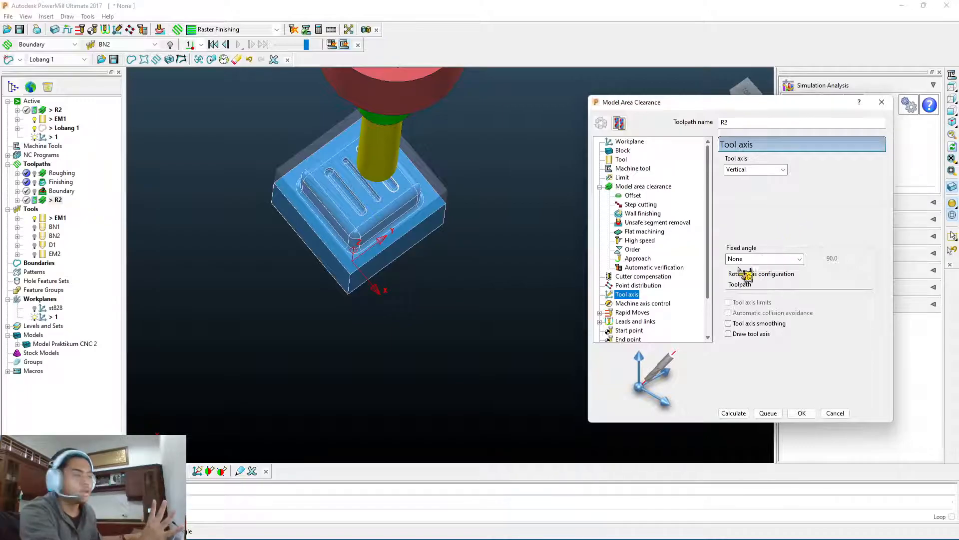
left_click(632, 250)
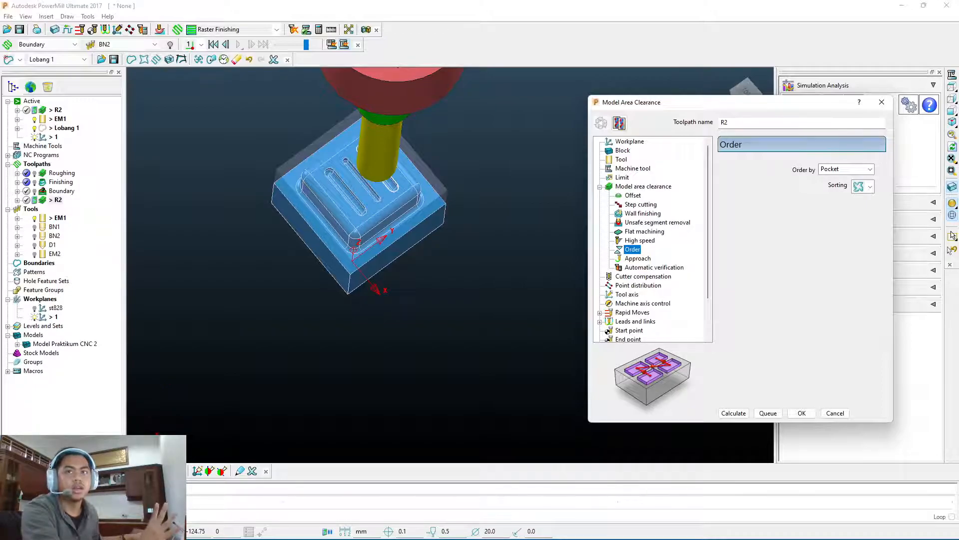
double_click(644, 321)
scroll(697, 292, "down", 2)
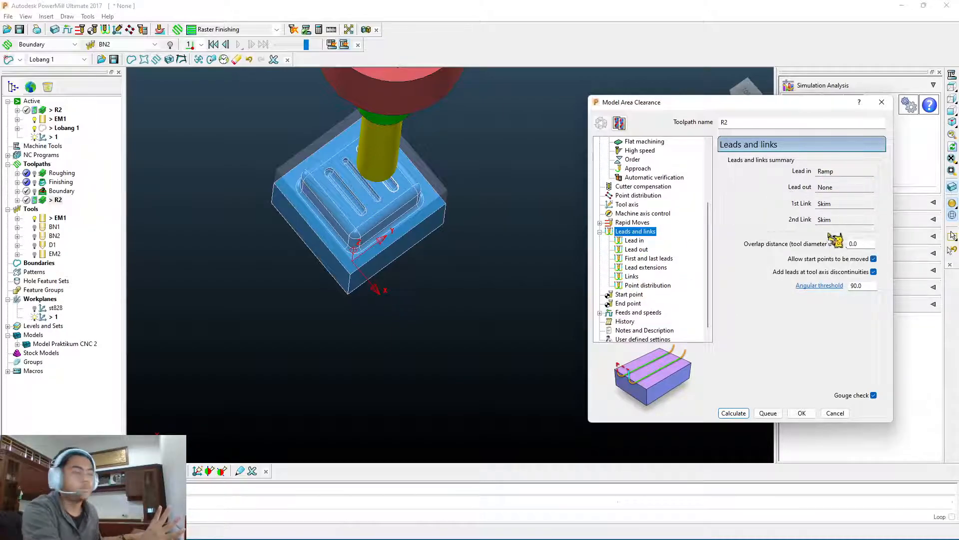
Step: Set the second lead-in choice of toolpath R2 to Ramp and calculate the toolpath
left_click(635, 241)
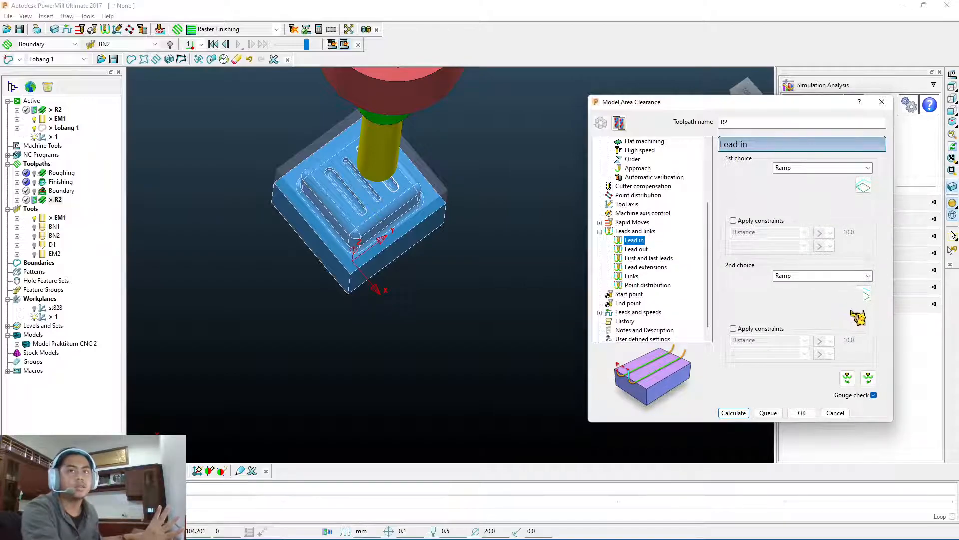
left_click(833, 275)
left_click(833, 274)
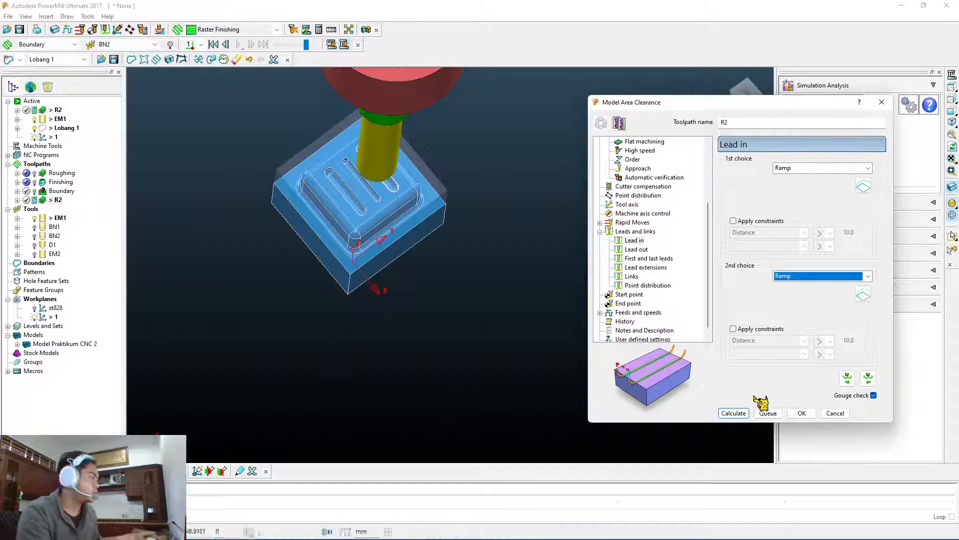
scroll(672, 280, "up", 2)
scroll(672, 280, "up", 2)
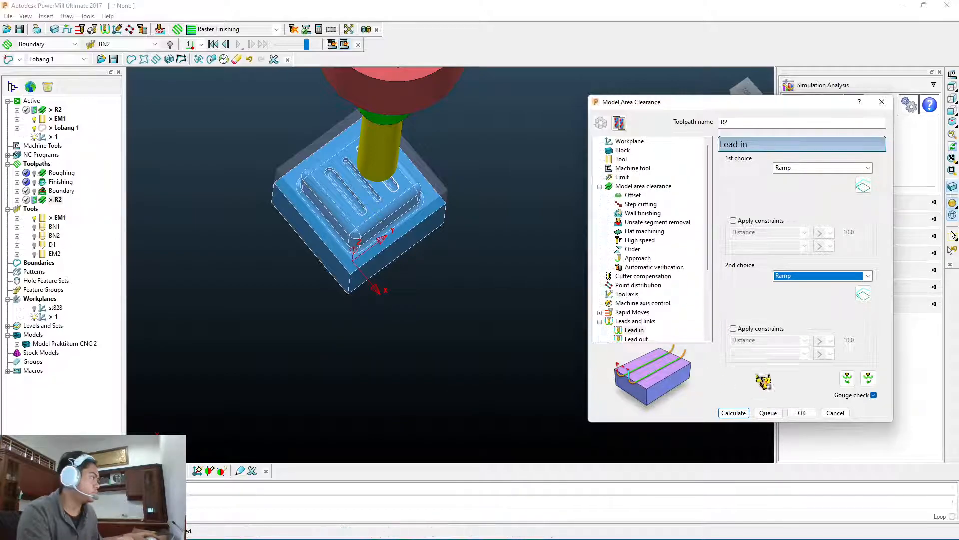
left_click(733, 414)
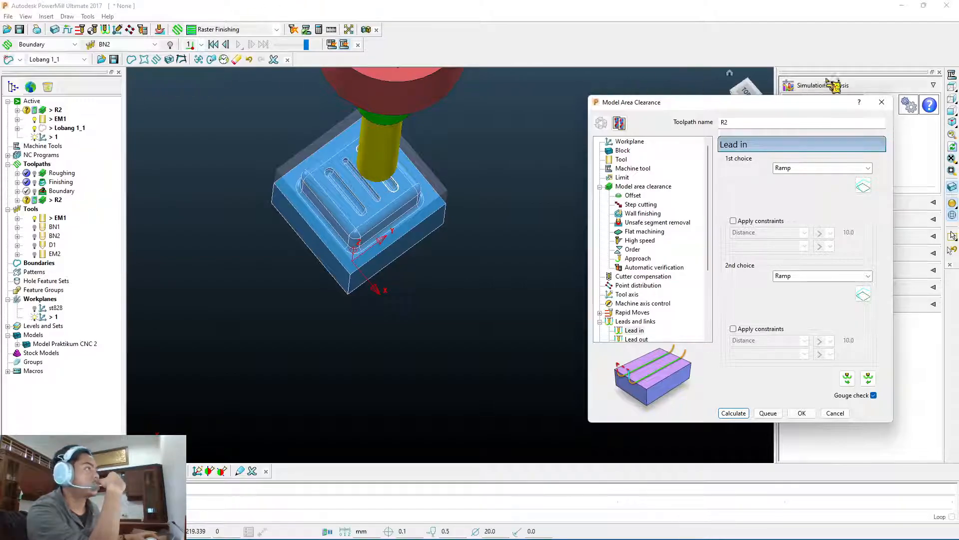
Step: Check the safe area's rapid and plunge heights in the toolpath connections and briefly display the Roughing toolpath
left_click(75, 34)
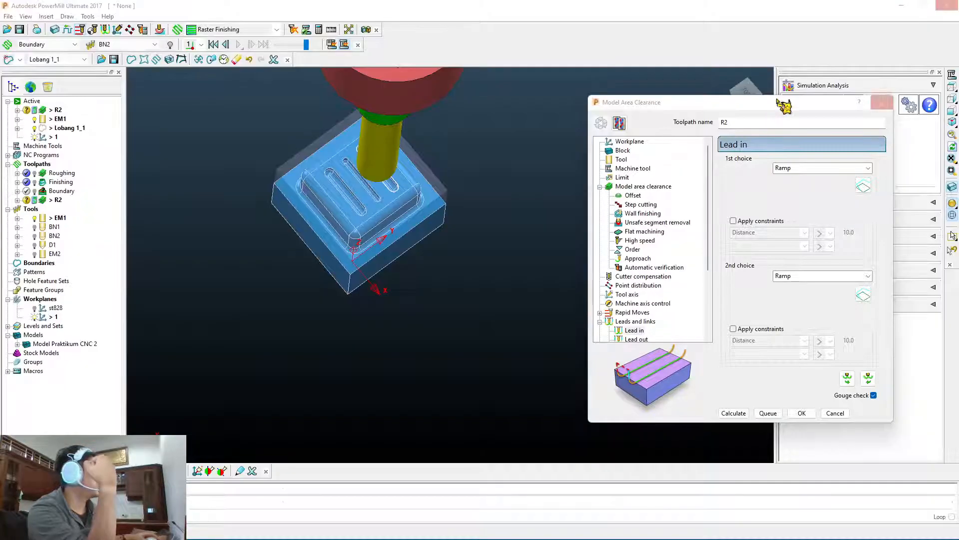
left_click_drag(774, 114, 620, 113)
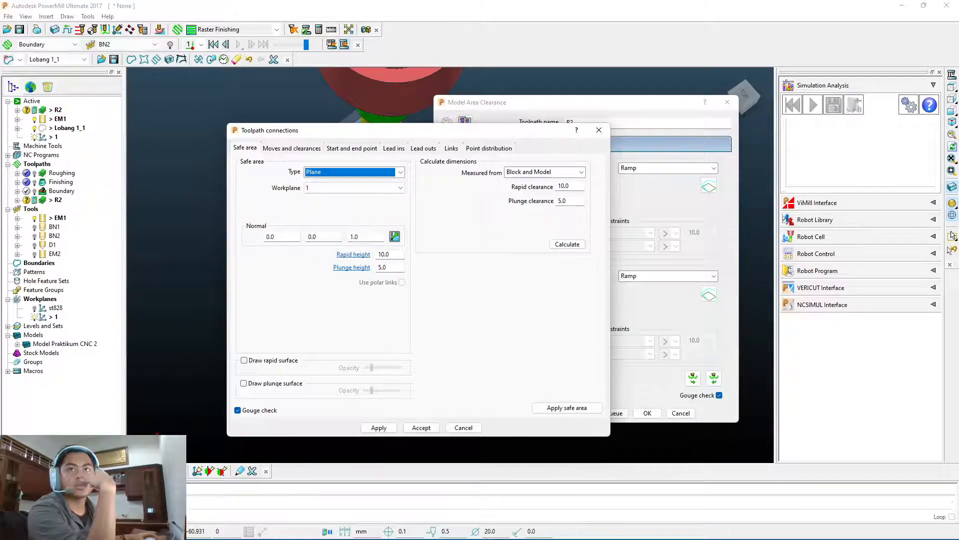
double_click(393, 255)
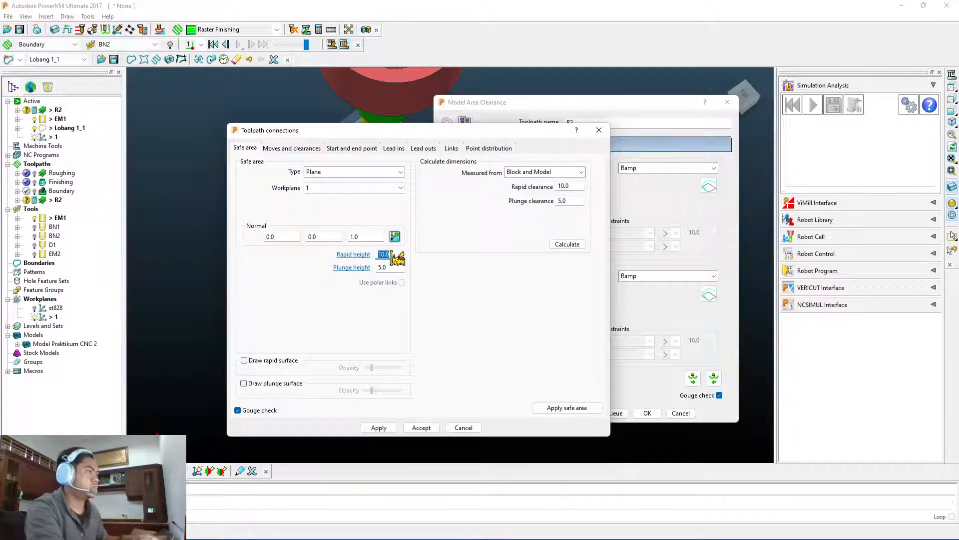
left_click(599, 131)
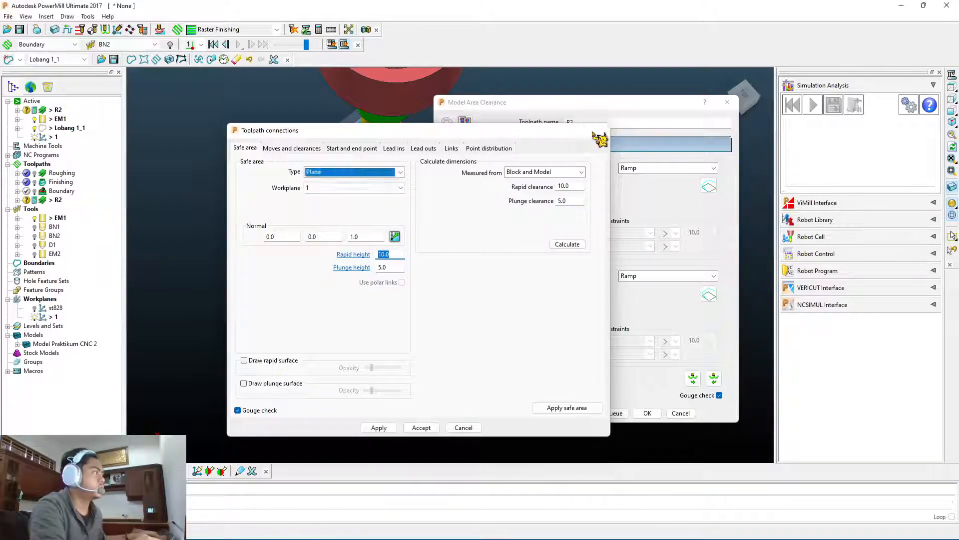
left_click(599, 130)
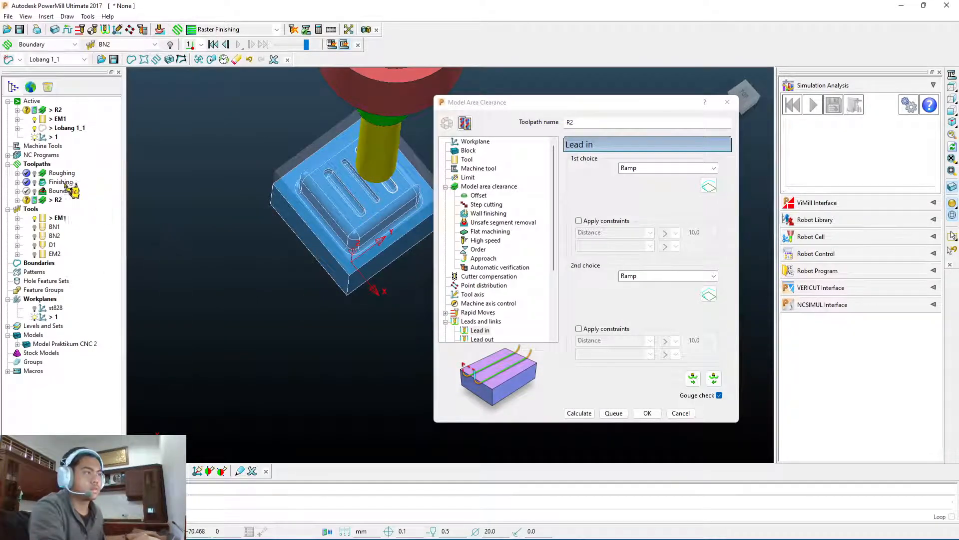
left_click(35, 174)
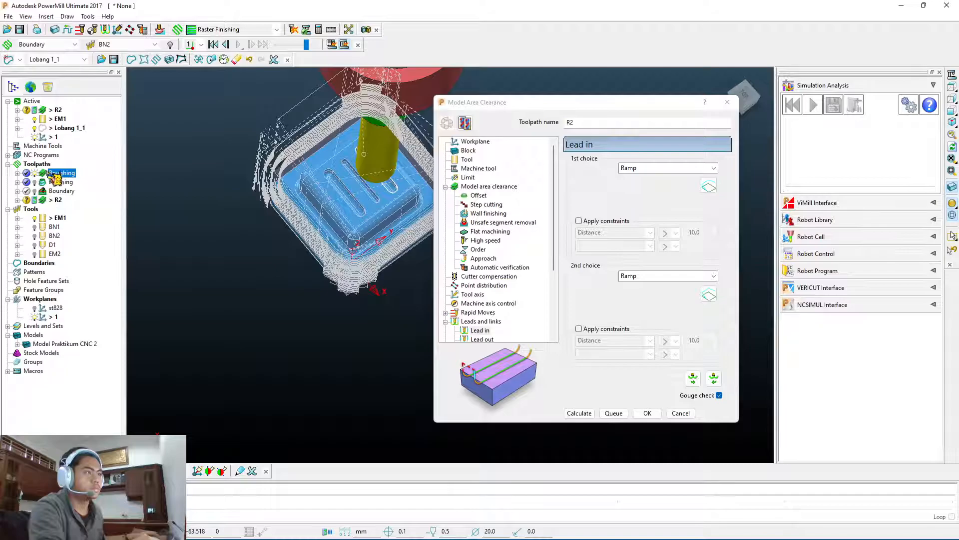
left_click(34, 173)
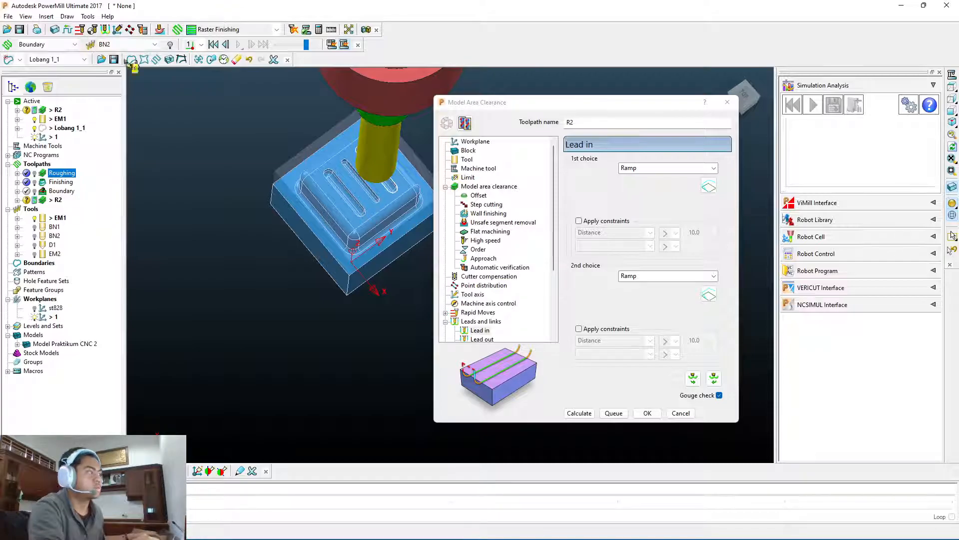
Step: Set R2's spindle speed to 8000 rpm, cutting feed rate to 800 mm/min and plunging feed rate to 500 mm/min
scroll(504, 288, "down", 4)
left_click(505, 304)
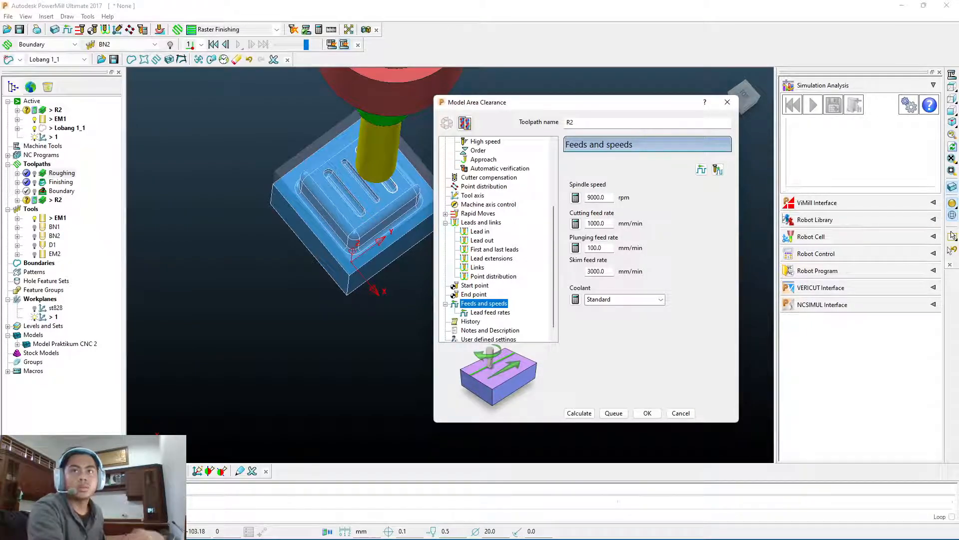
left_click(953, 235)
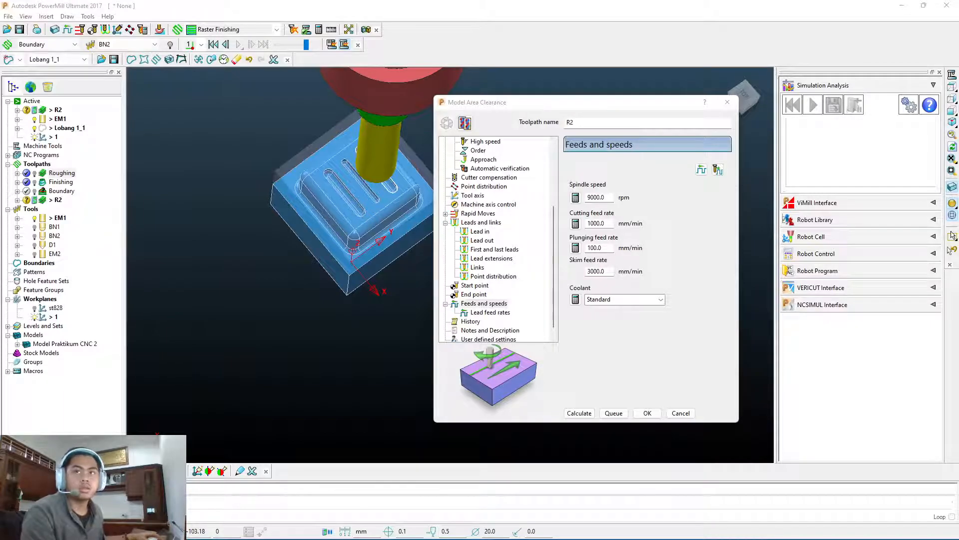
left_click(596, 197)
key("BackSpace")
type("8")
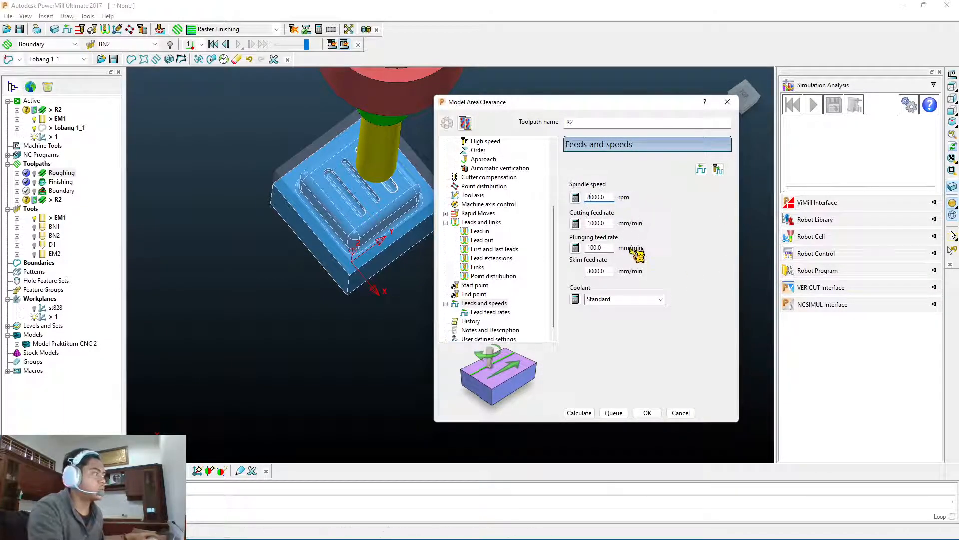
double_click(609, 223)
type("800")
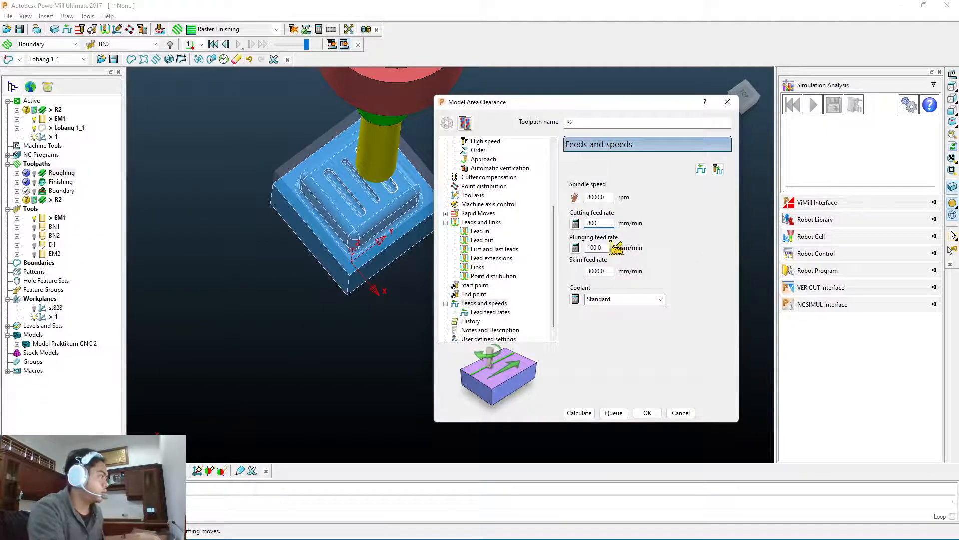
double_click(611, 247)
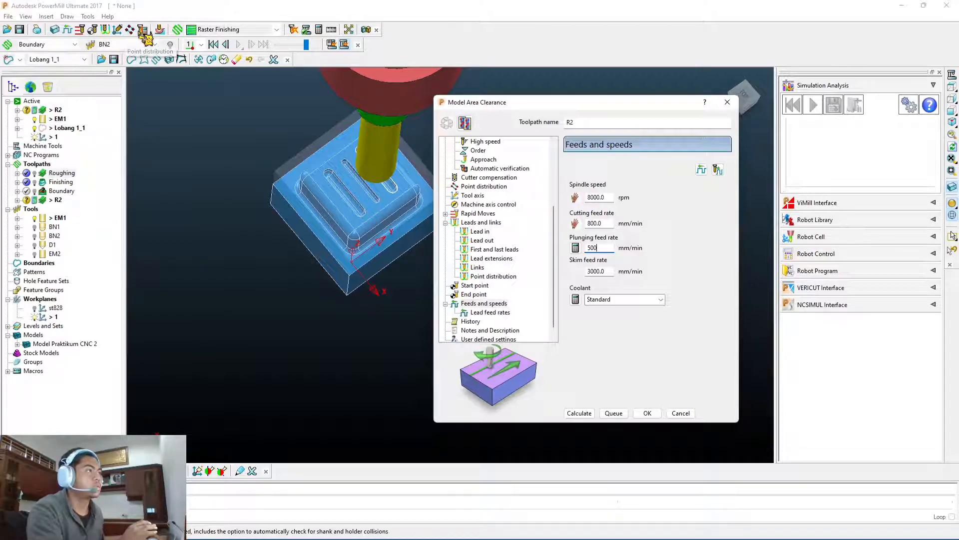
Step: Calculate toolpath R2, confirm its settings, and accept the toolpath verification options for collisions against models
left_click(296, 32)
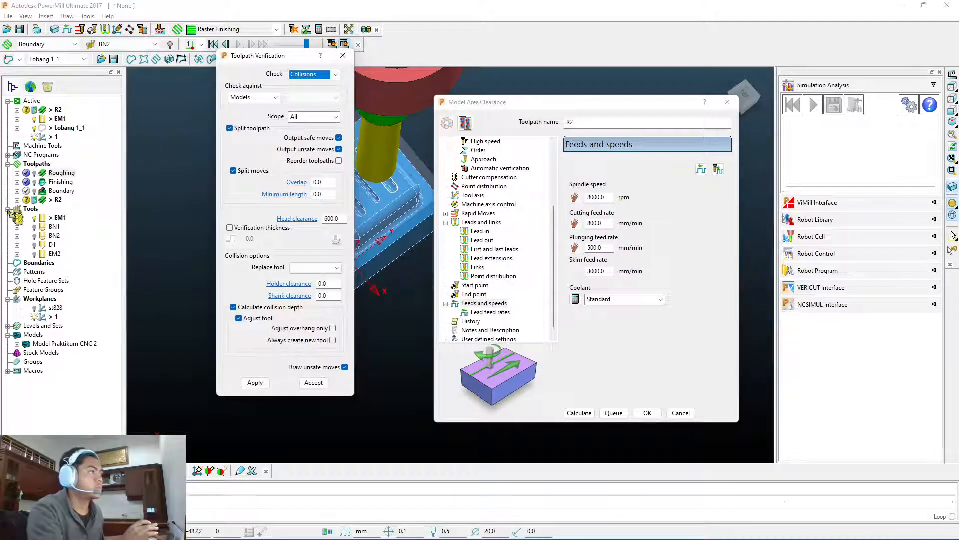
left_click(580, 413)
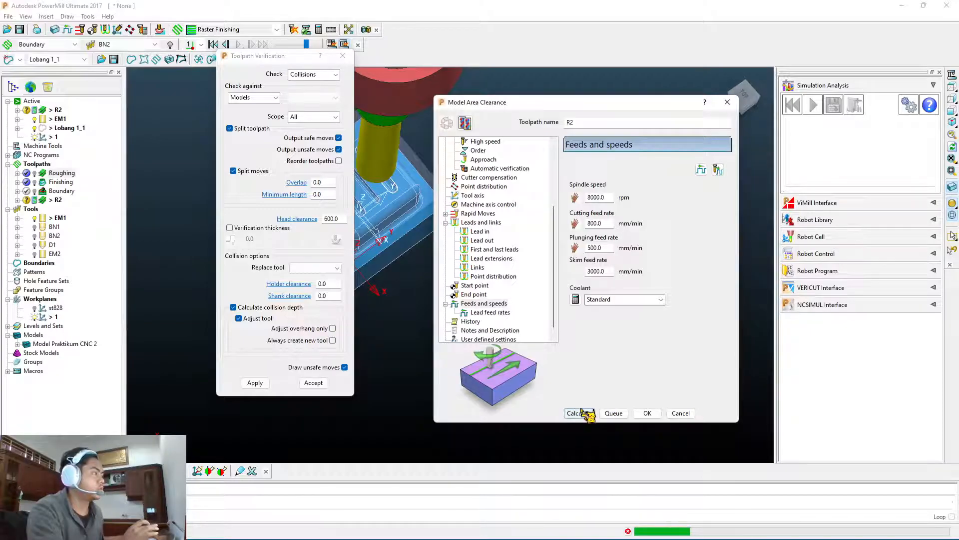
left_click(645, 414)
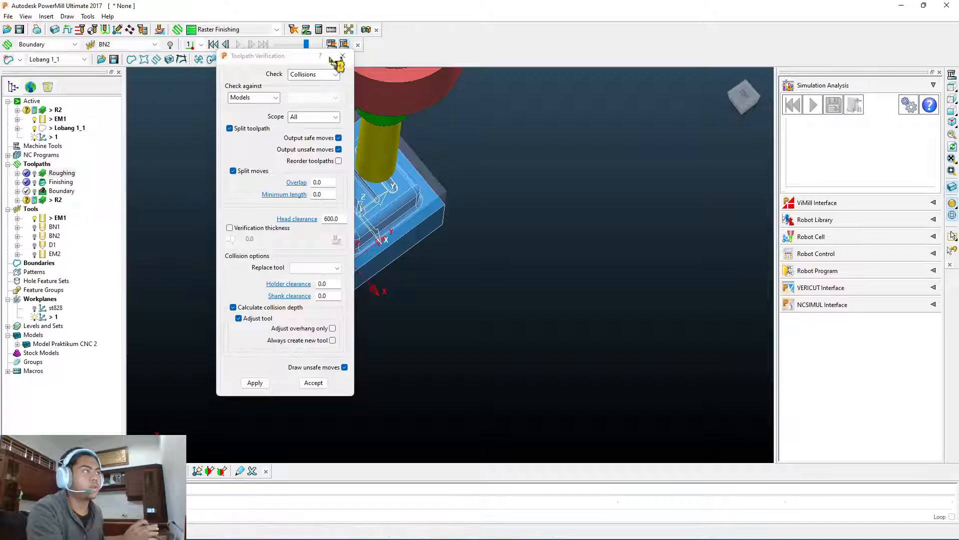
left_click(265, 56)
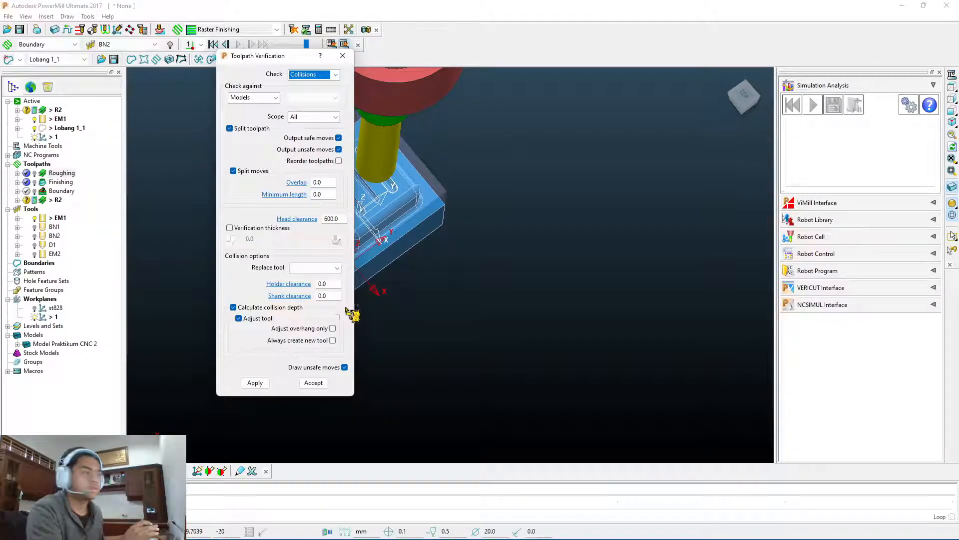
left_click(314, 384)
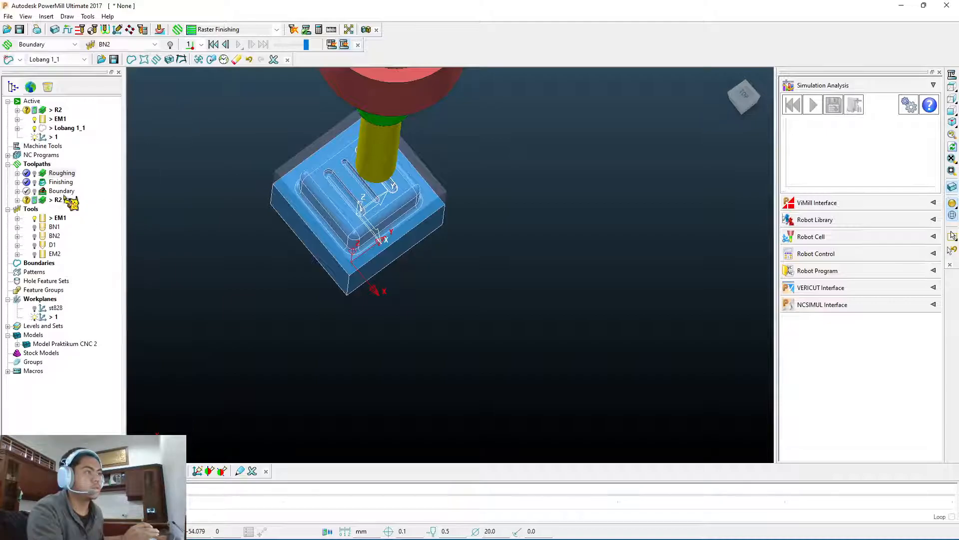
left_click(62, 173)
left_click(62, 173)
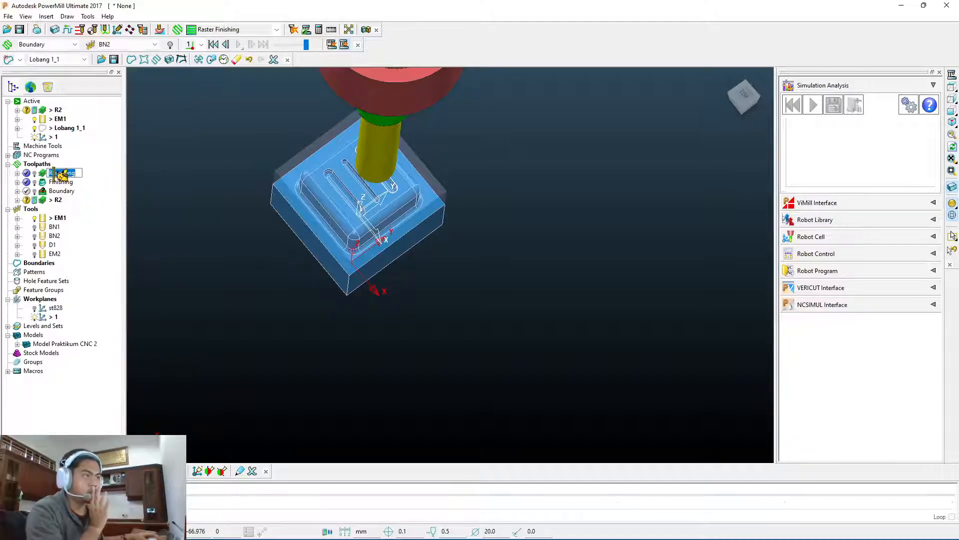
left_click(92, 176)
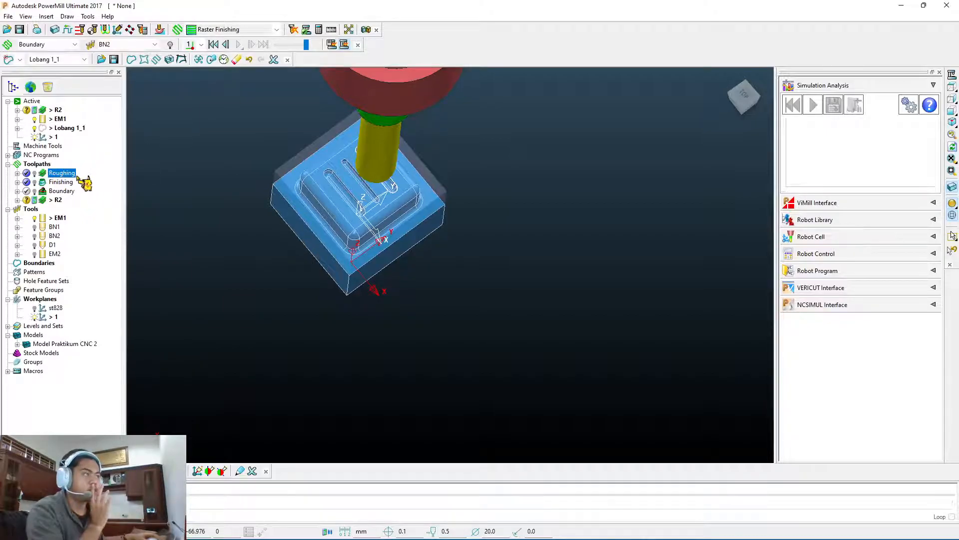
Step: Display the Roughing toolpath on the part and make it the active toolpath
left_click(45, 203)
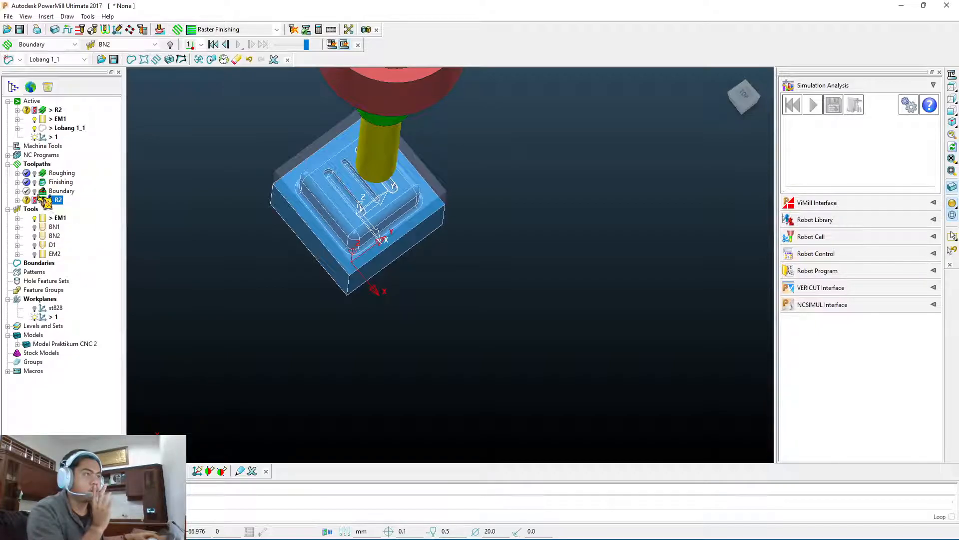
double_click(45, 202)
middle_click_drag(540, 174, 514, 188)
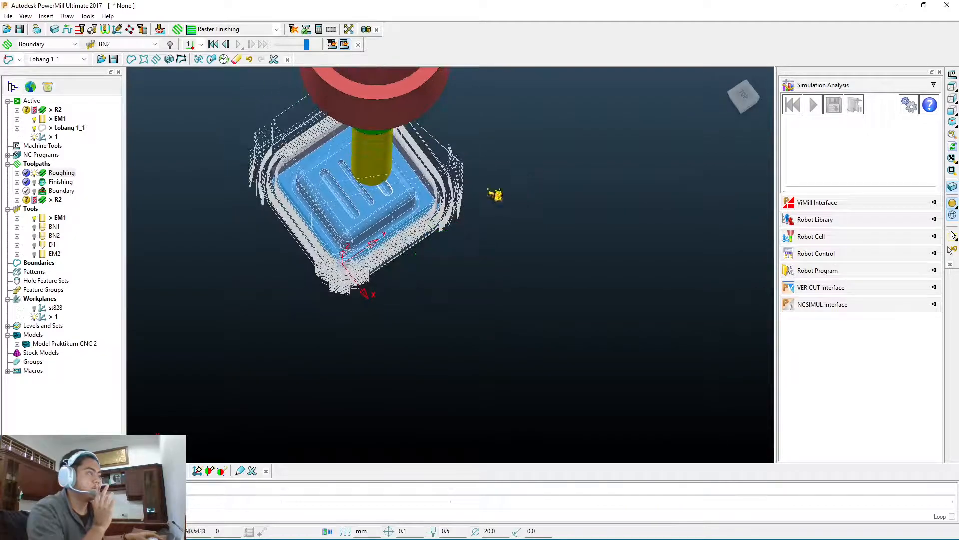
middle_click_drag(480, 243, 480, 242)
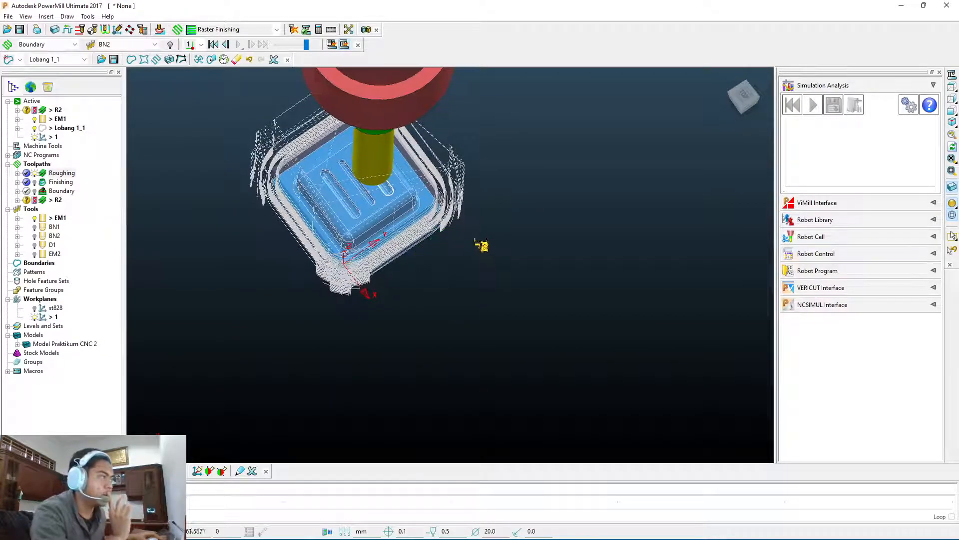
right_click(56, 173)
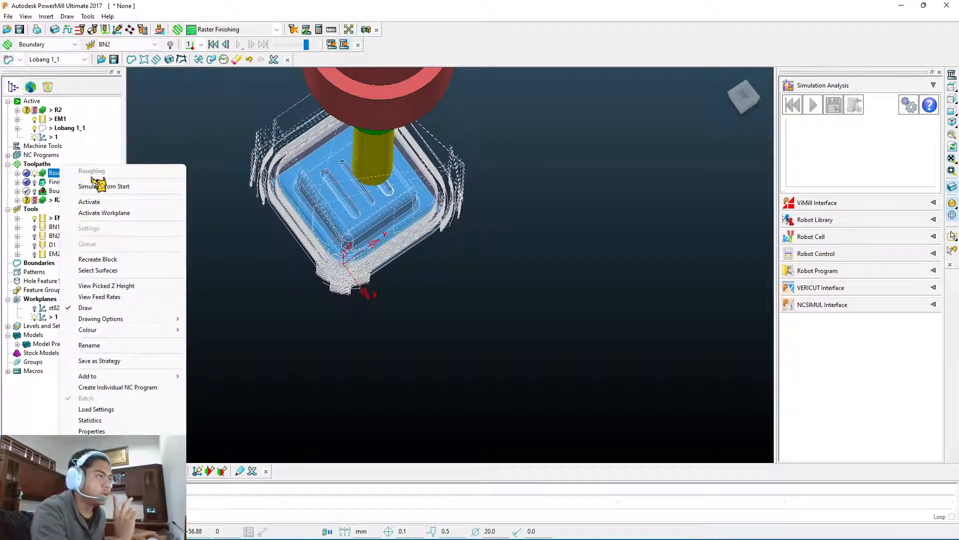
left_click(141, 202)
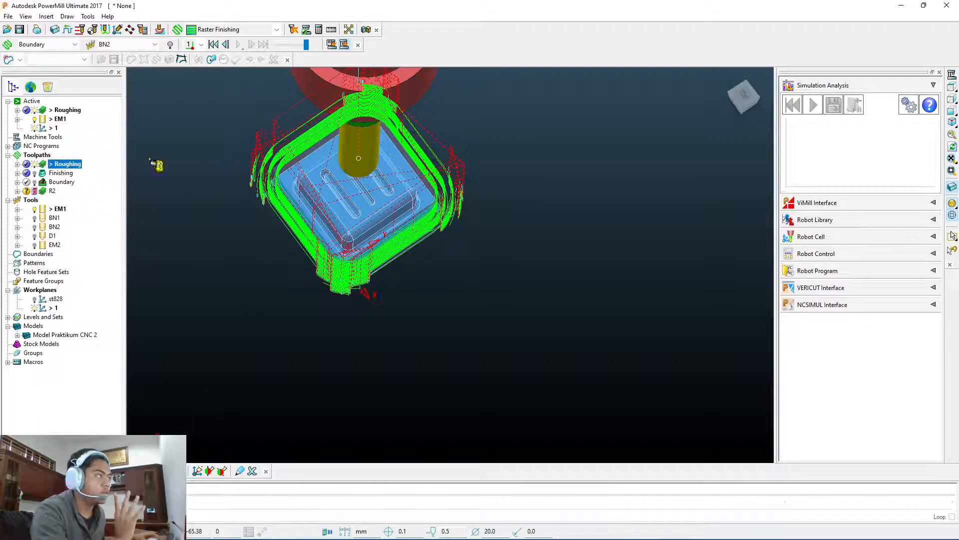
Step: Simulate the Roughing toolpath from its start with the EM1 end mill and play the simulation
middle_click_drag(559, 242, 543, 200)
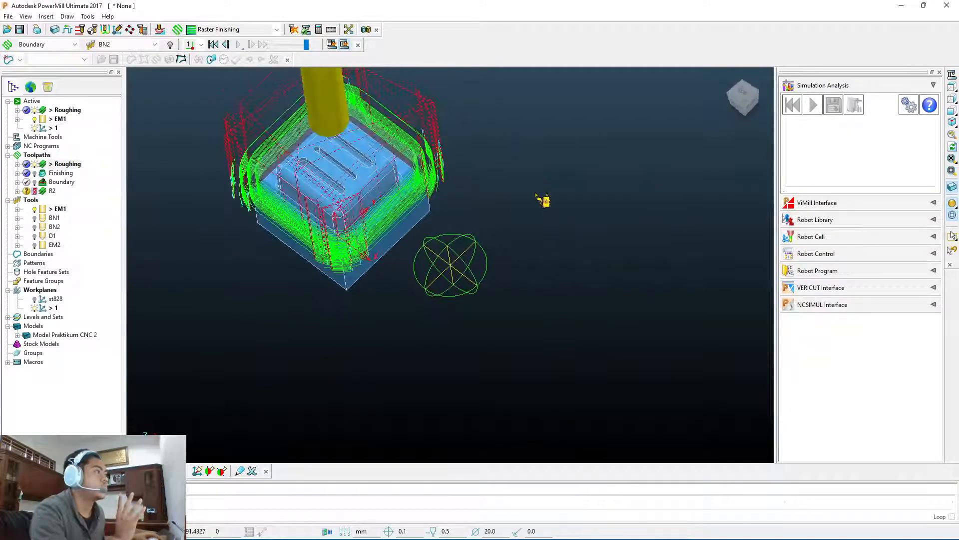
scroll(375, 159, "up", 4)
scroll(440, 200, "down", 3)
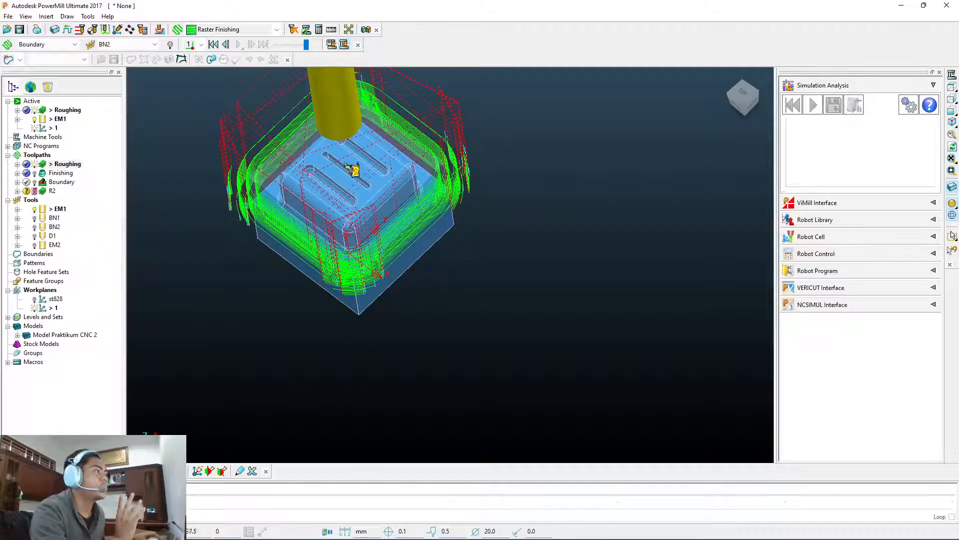
right_click(63, 166)
left_click(99, 188)
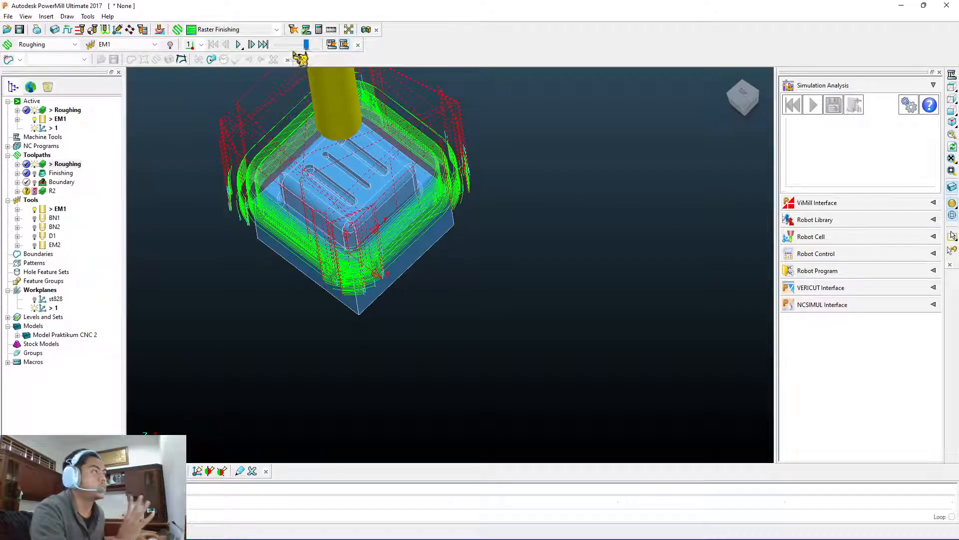
left_click(239, 44)
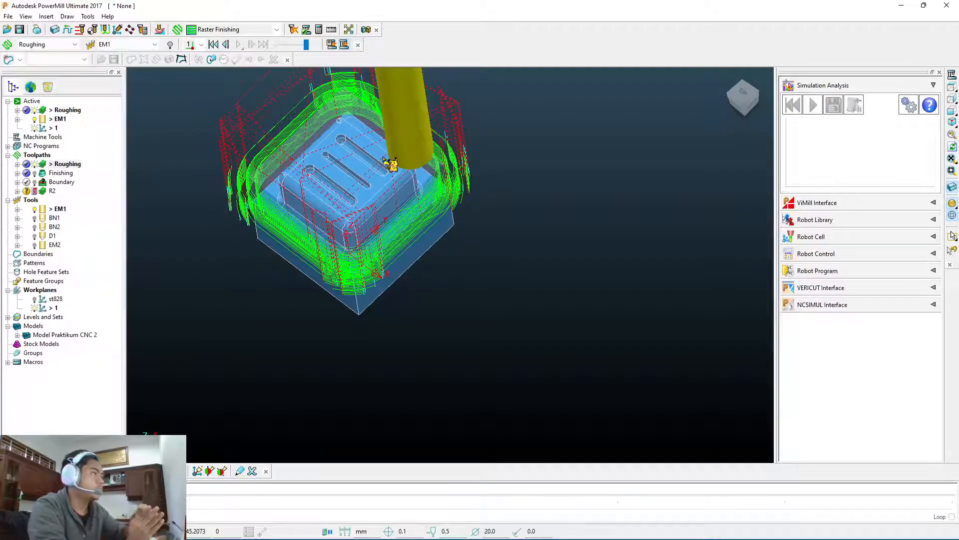
Step: Deactivate the Roughing toolpath and hide it from the part
right_click(74, 167)
left_click(146, 202)
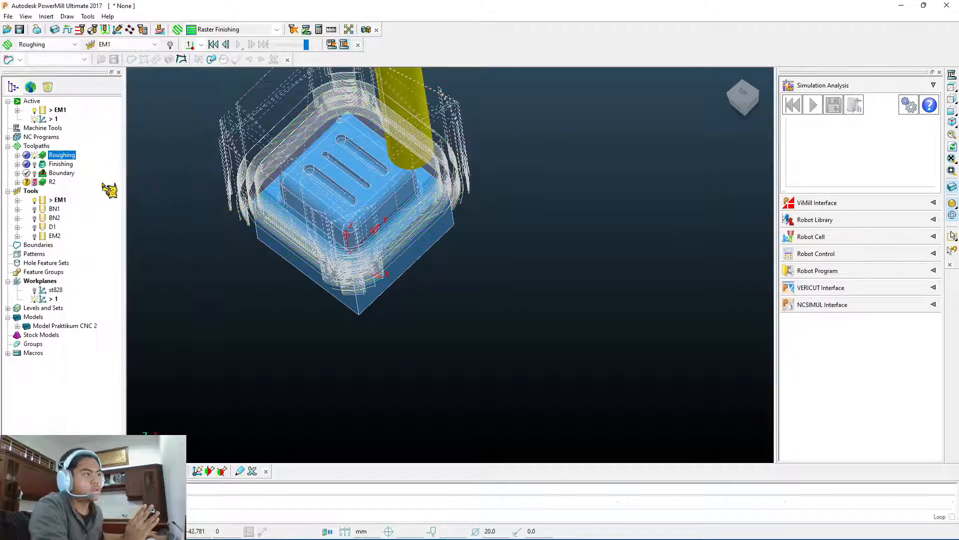
left_click(34, 156)
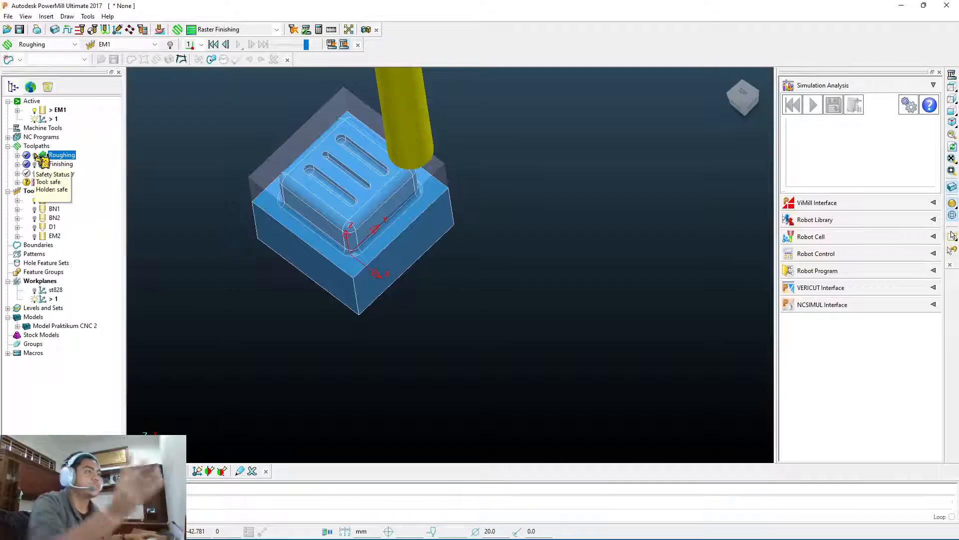
left_click(39, 147)
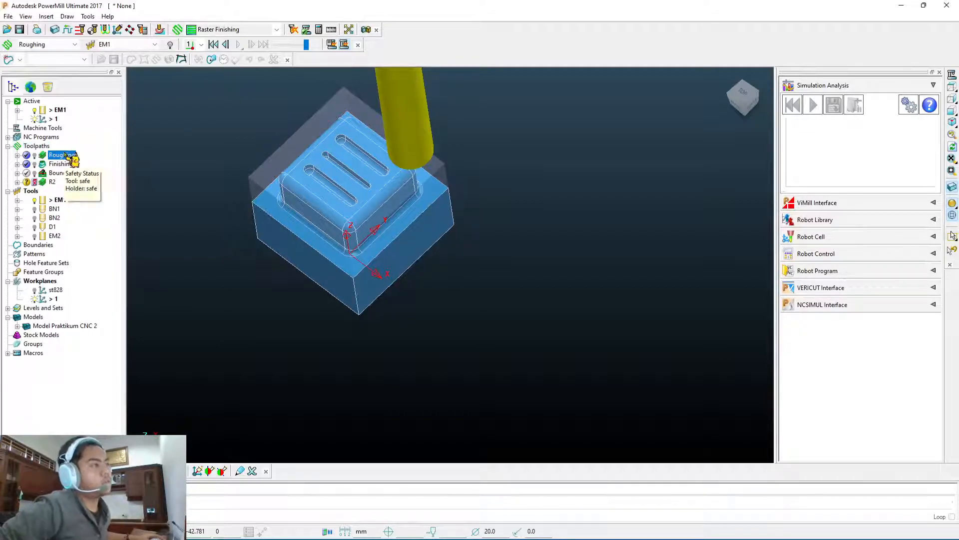
Step: Look at the Roughing toolpath's options and the existing NC programs with their available commands, without creating a new program
right_click(67, 156)
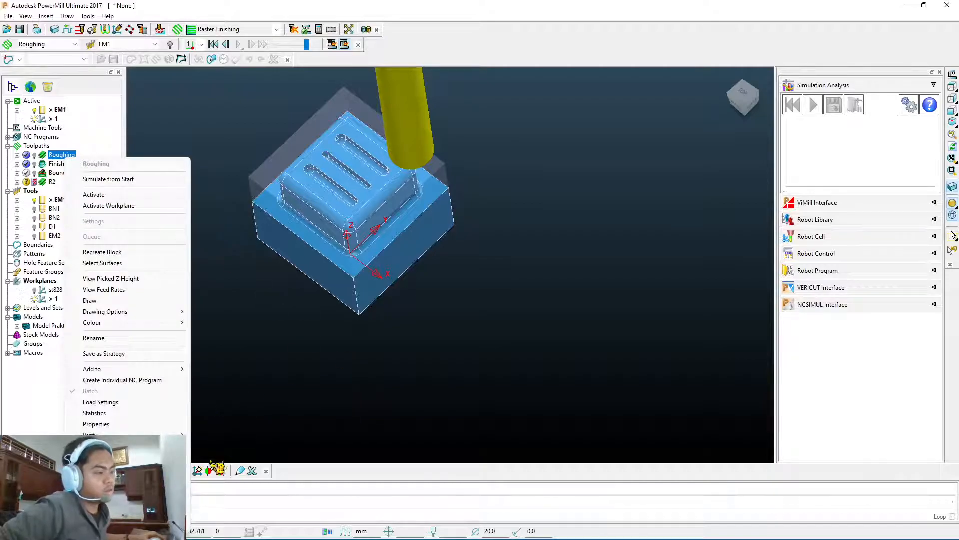
left_click(165, 381)
left_click(210, 404)
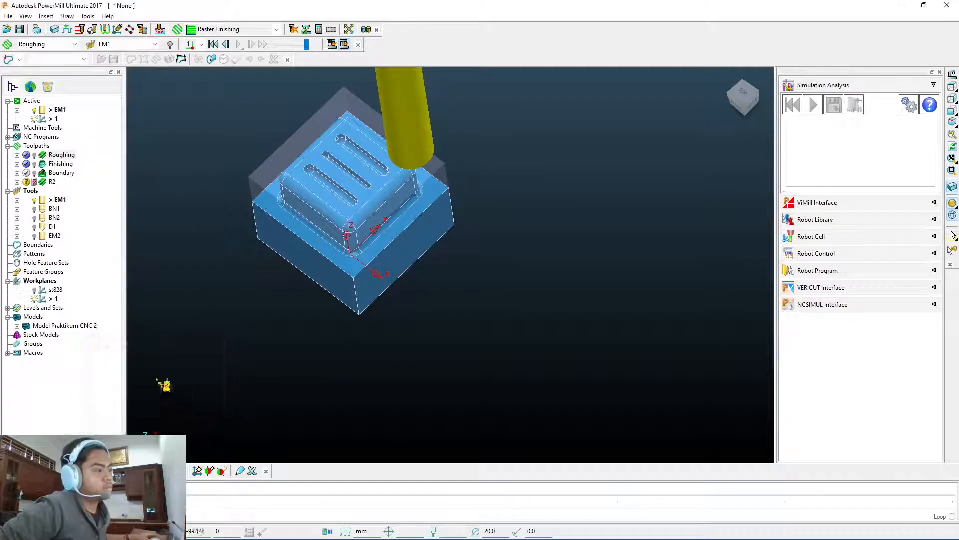
left_click_drag(9, 134, 46, 144)
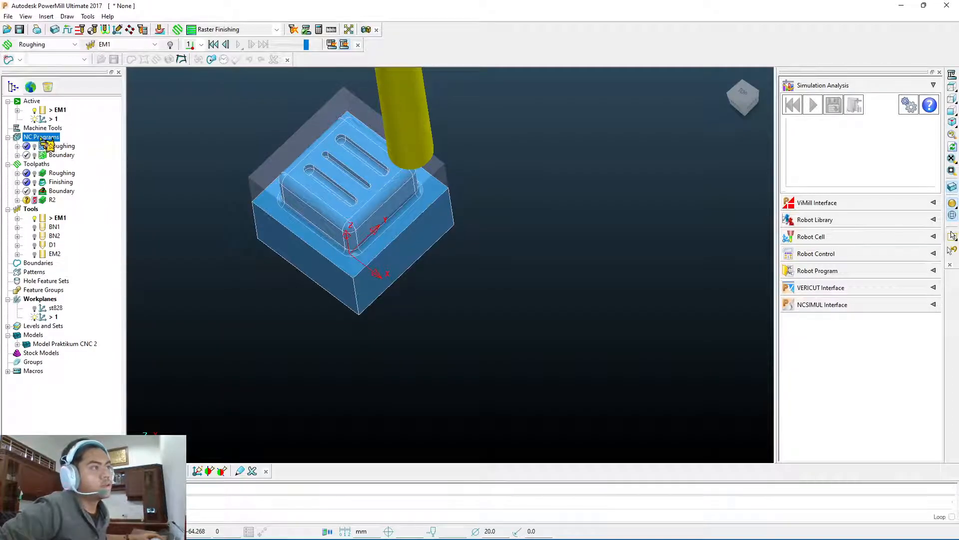
right_click(45, 142)
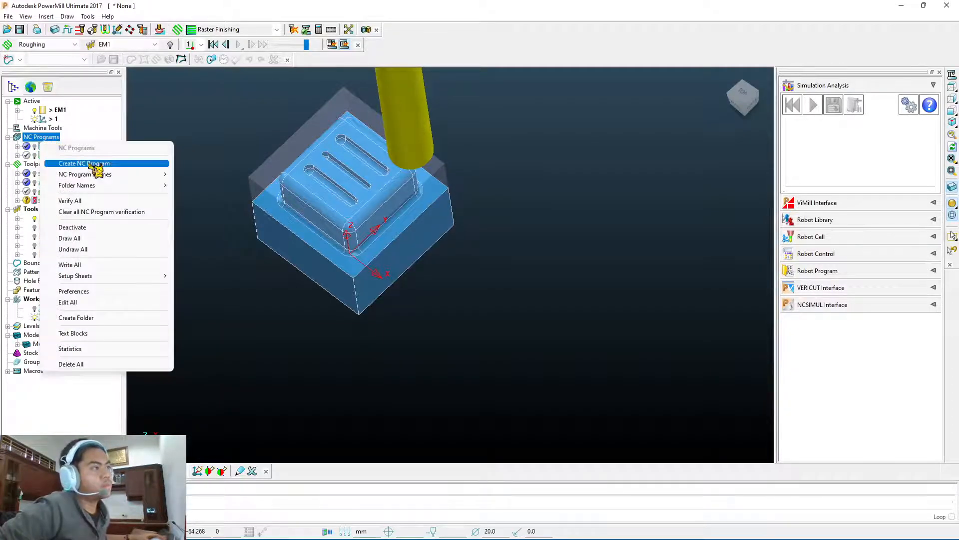
key("Escape")
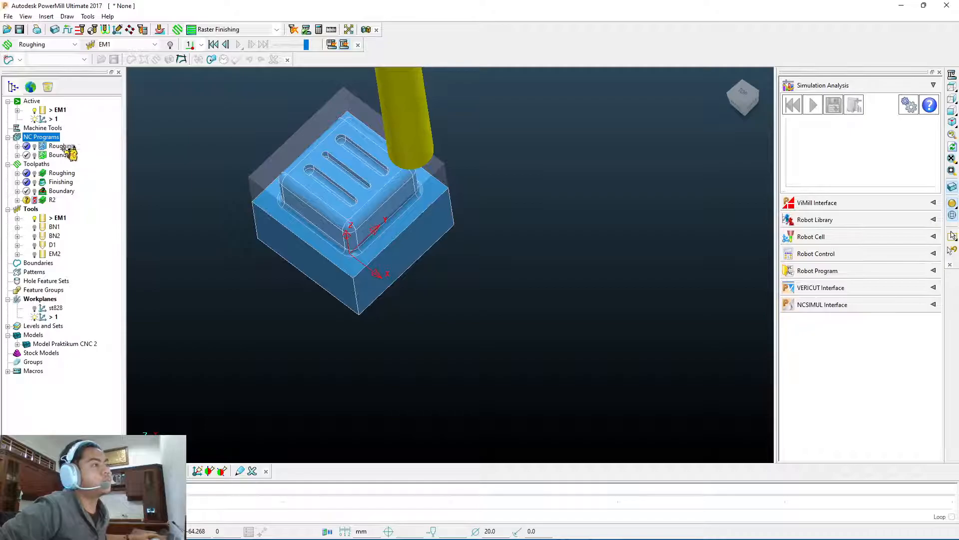
Step: Switch to File Explorer on Local Disk (D:) and open Roughing.tap in Notepad
left_click(433, 525)
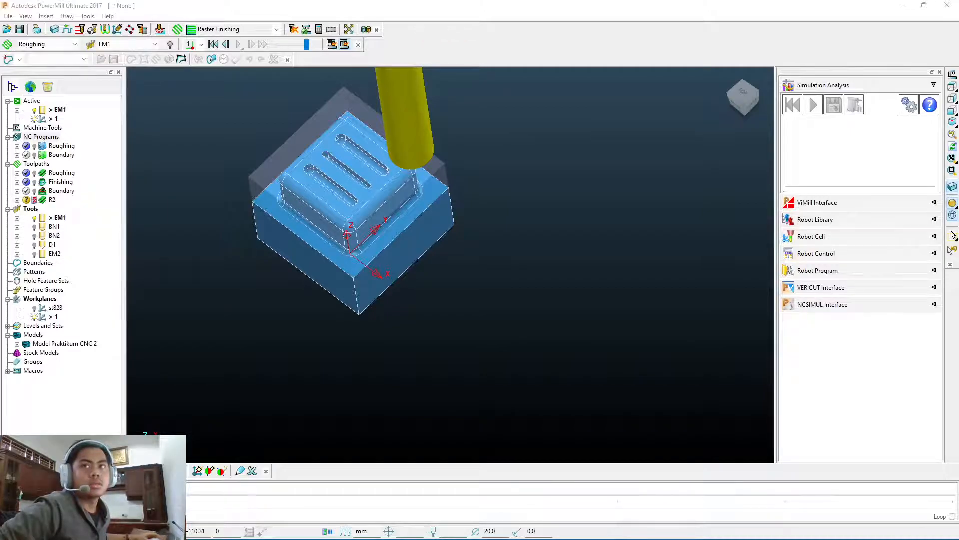
key("super+e")
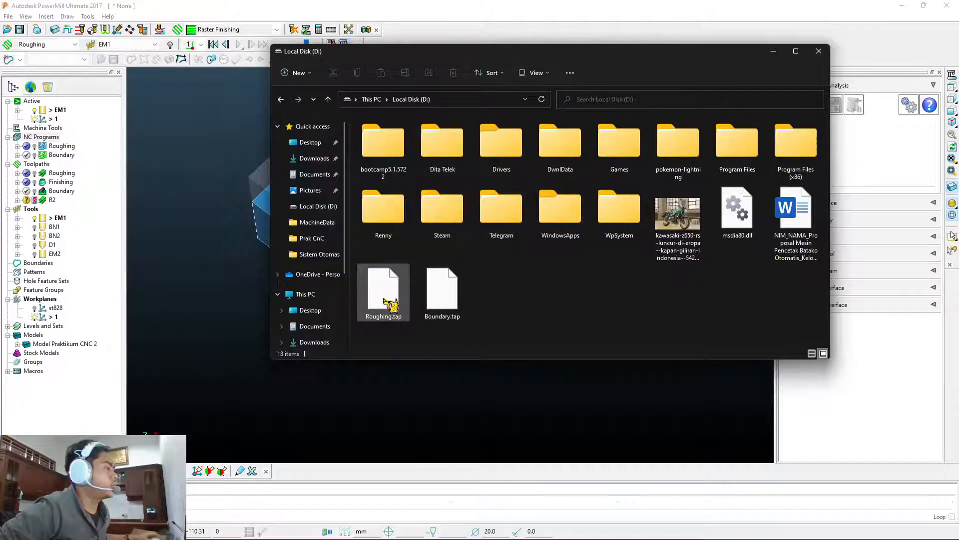
left_click(384, 300)
right_click(387, 303)
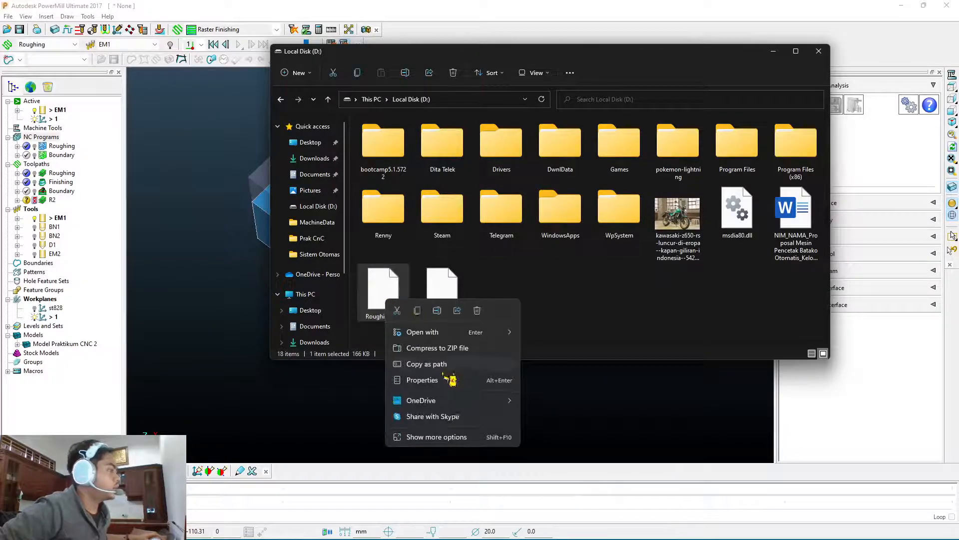
mouse_move(445, 334)
left_click(543, 335)
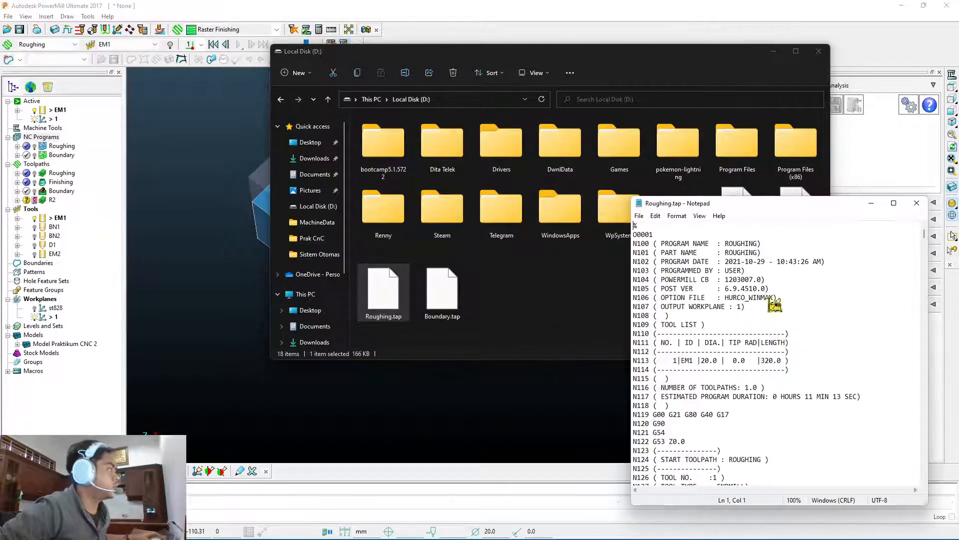
Step: Examine the header and G-code lines of Roughing.tap, and close the file and File Explorer
scroll(719, 279, "down", 5)
scroll(659, 309, "up", 5)
scroll(663, 308, "down", 20)
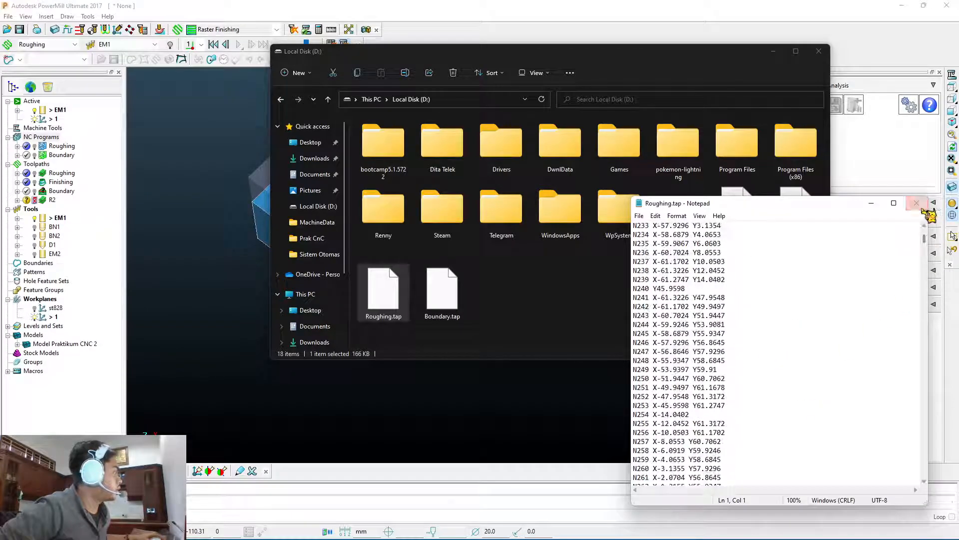
key("alt+F4")
left_click(818, 51)
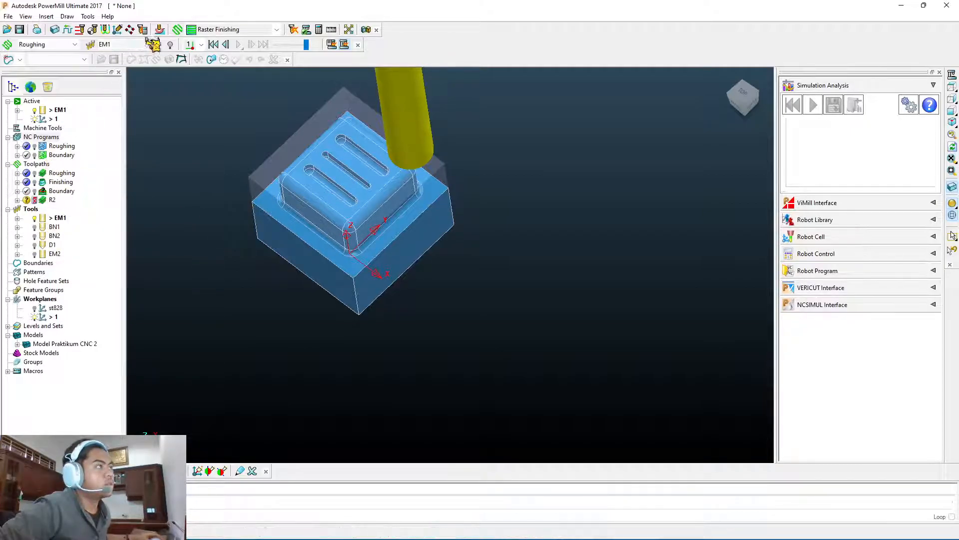
Step: Create a new toolpath with the 3D Offset Finishing strategy from the Finishing category
left_click(178, 29)
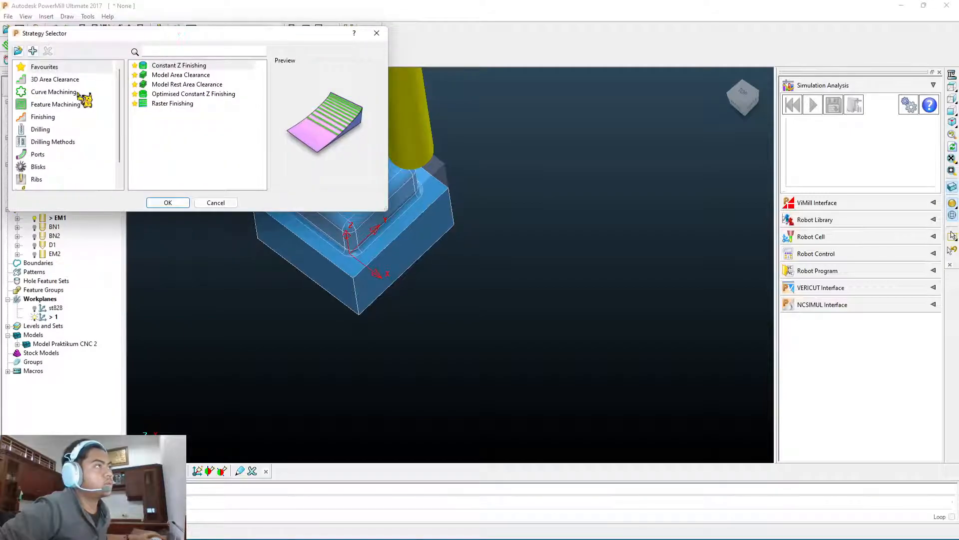
left_click(58, 117)
scroll(175, 128, "down", 5)
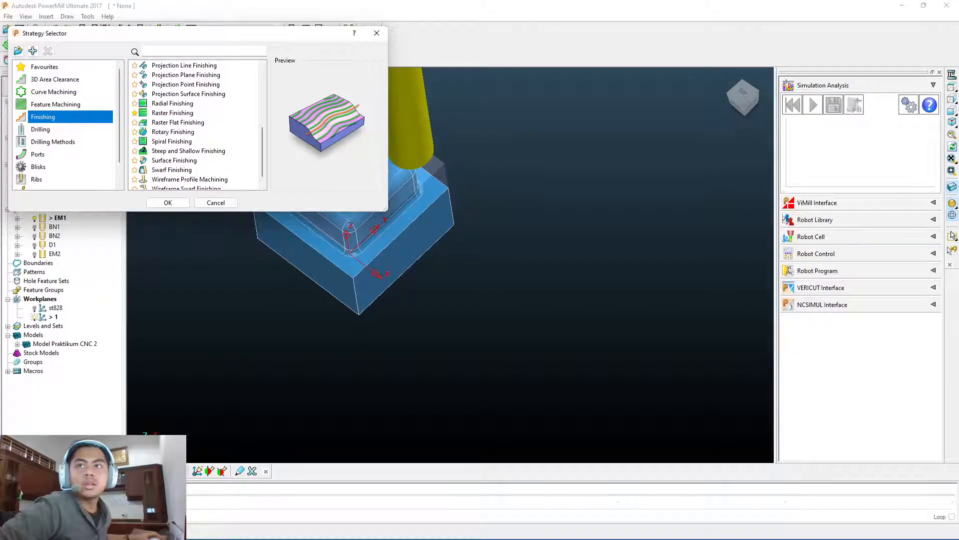
scroll(220, 93, "up", 5)
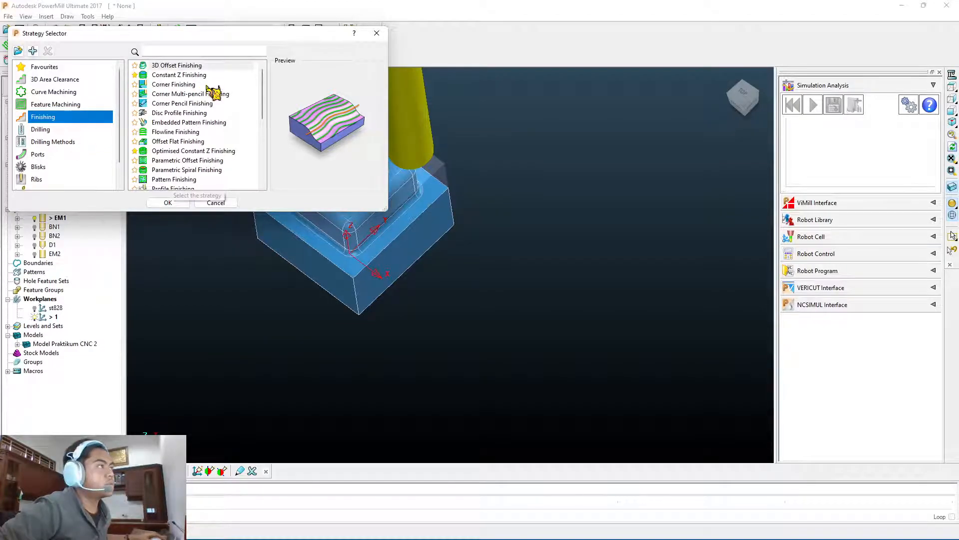
left_click(178, 65)
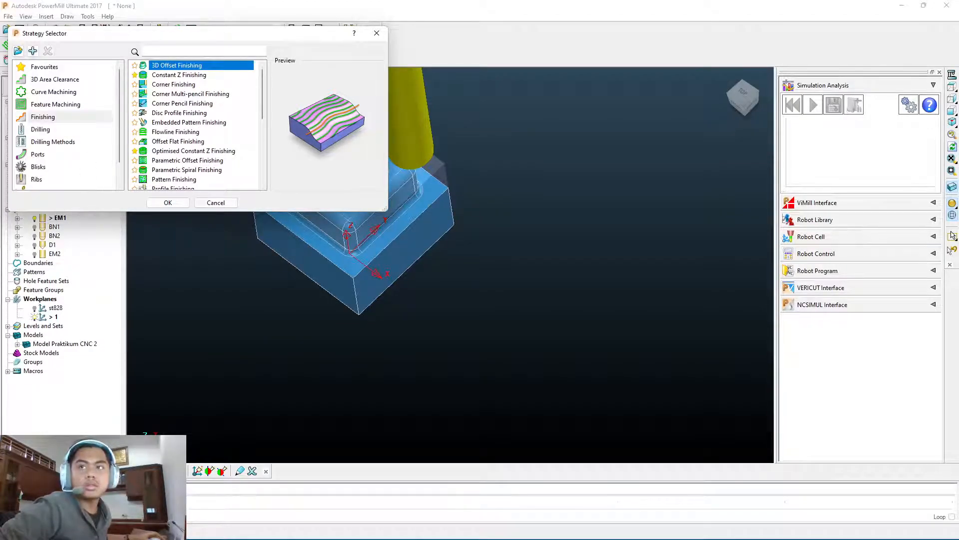
left_click(159, 205)
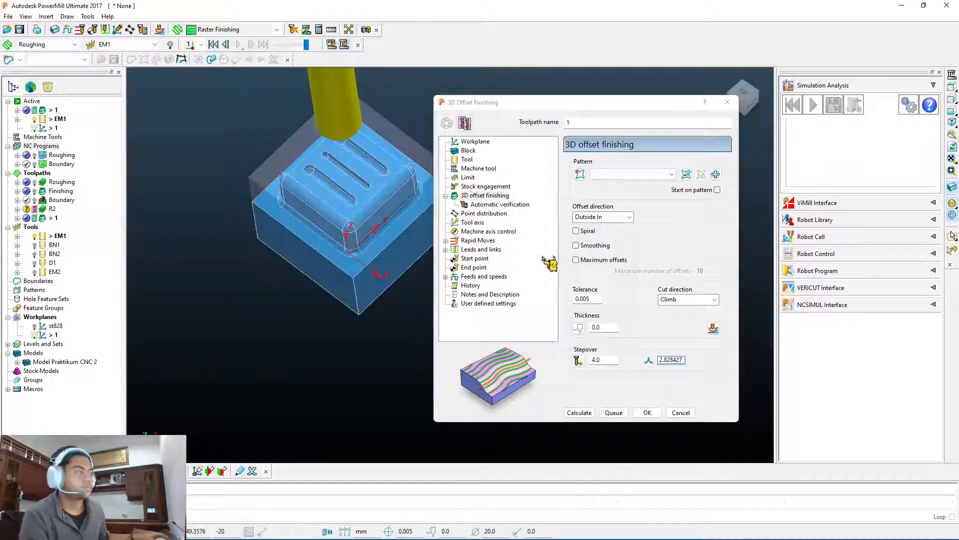
Step: Name the 3D offset finishing toolpath F2 and set its cusp-height stepover to 0.010013
left_click(498, 197)
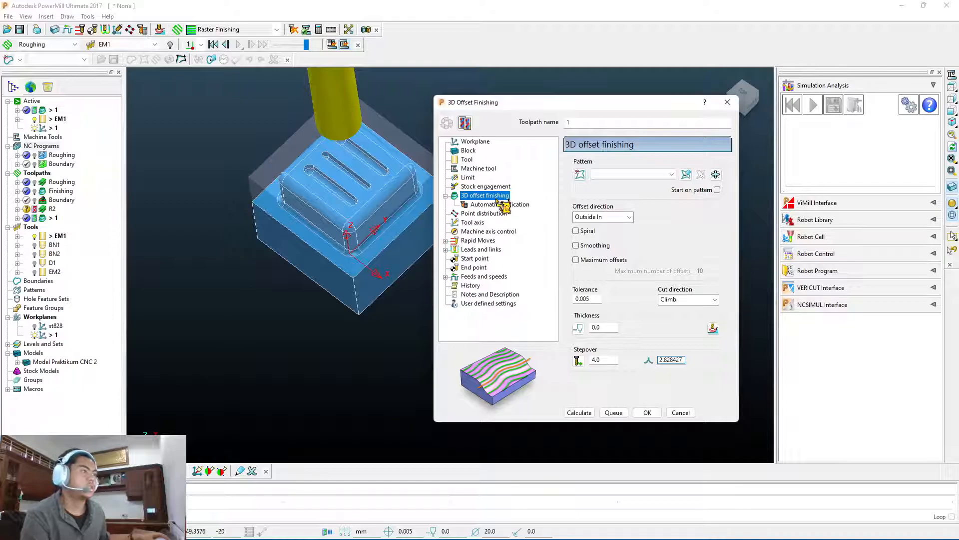
double_click(641, 121)
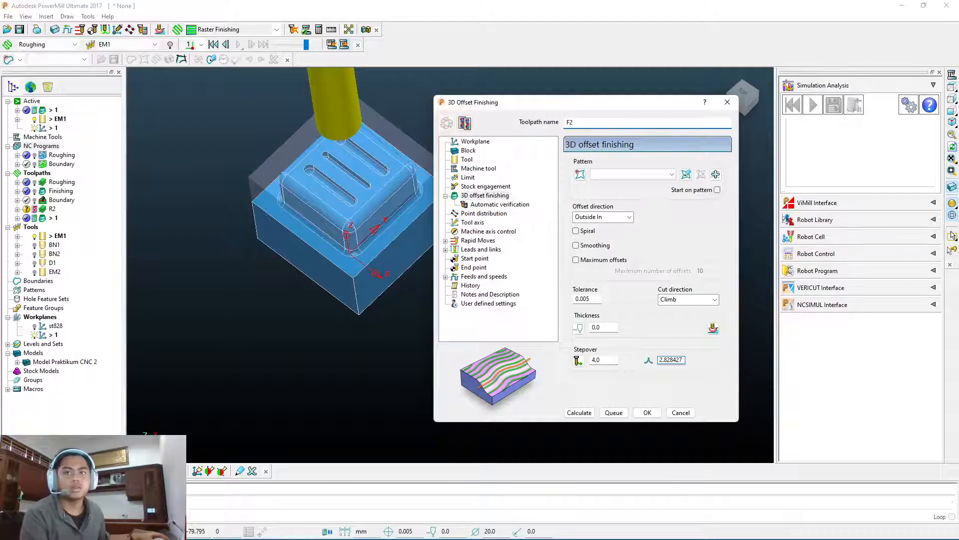
double_click(683, 360)
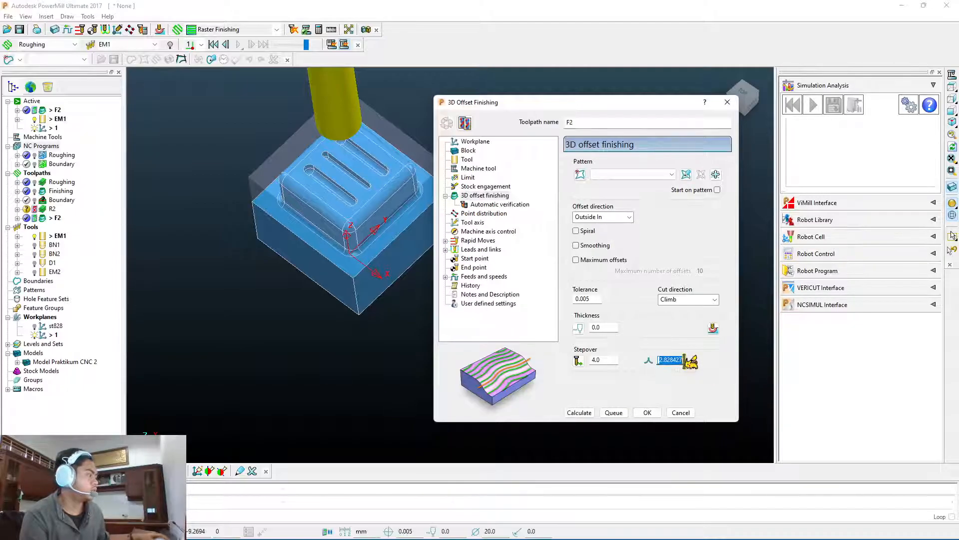
type("0.010013")
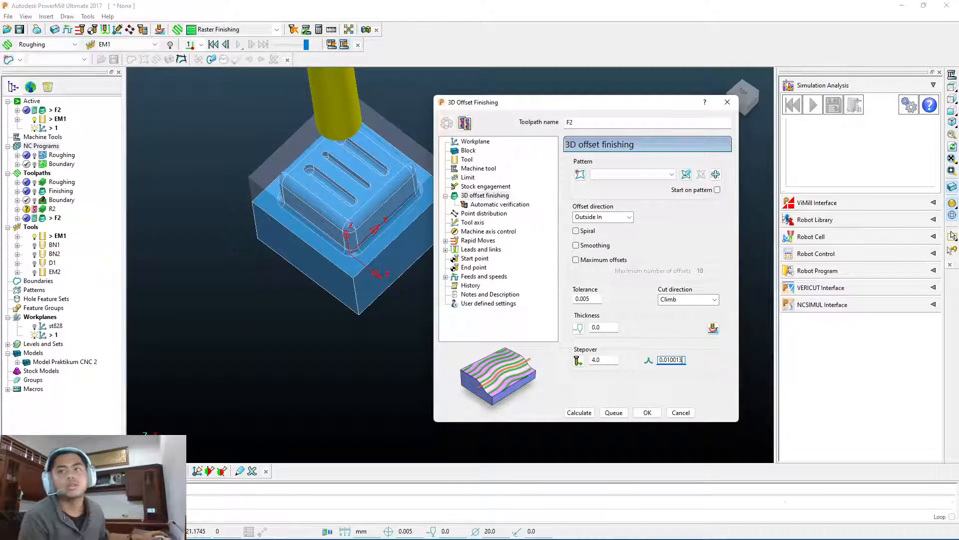
Step: Assign the ball nosed tool BN1 to toolpath F2
left_click(468, 160)
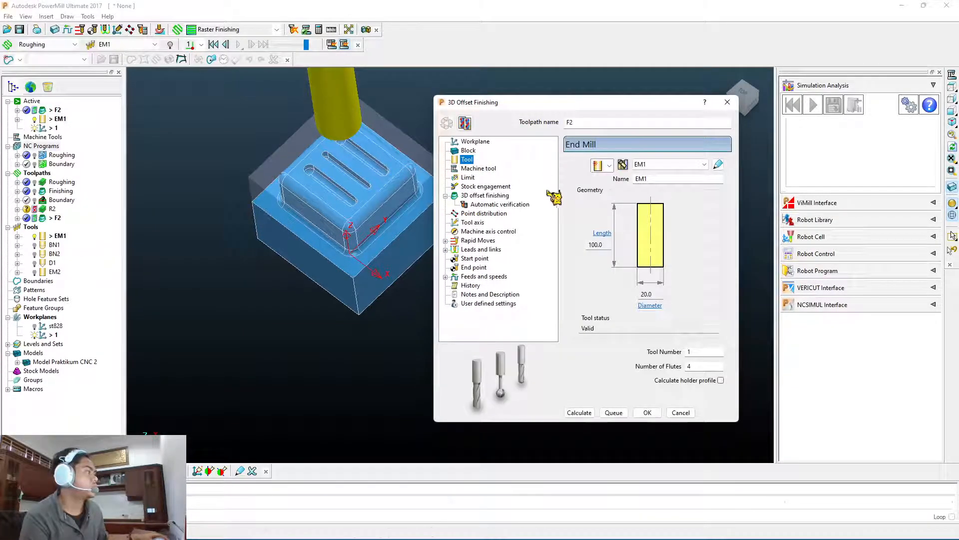
left_click(669, 164)
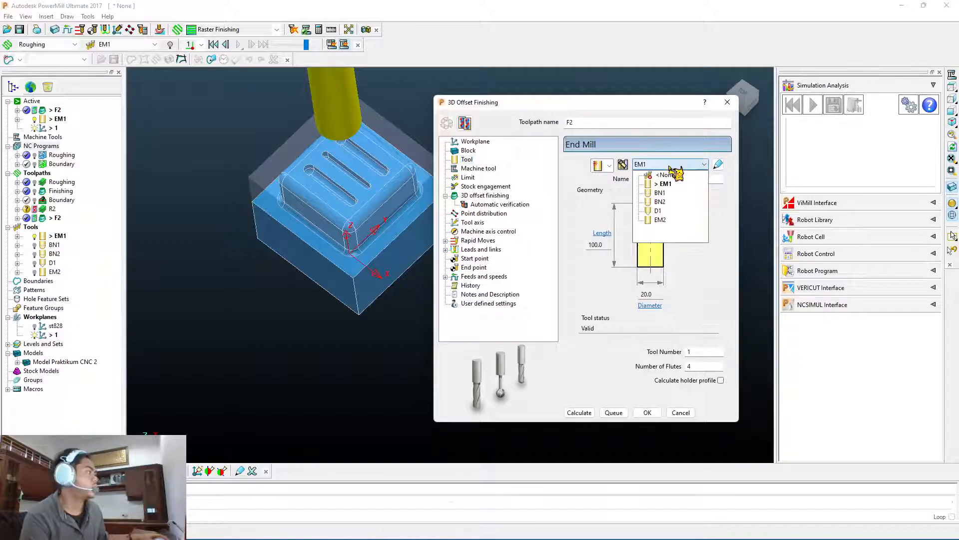
left_click(660, 193)
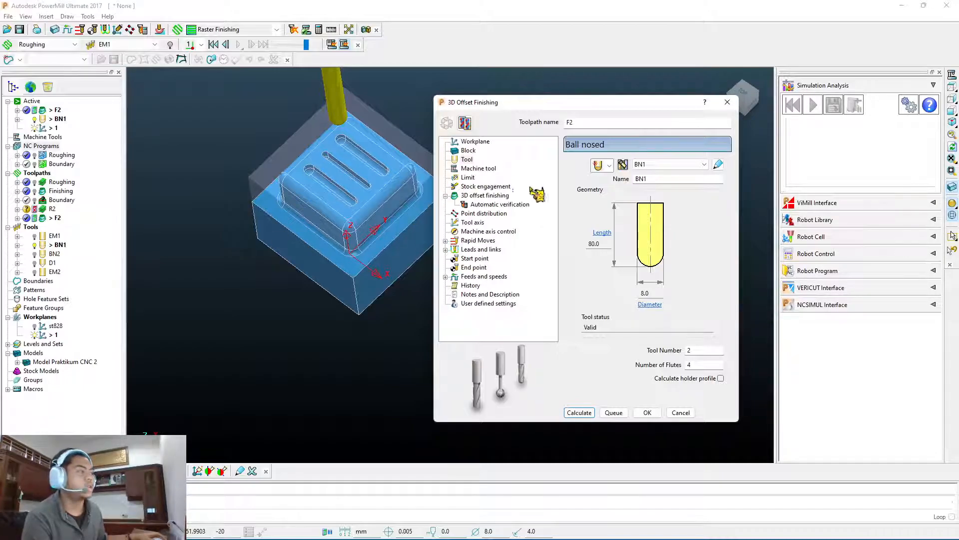
Step: Review F2's leads and links and set its spindle speed to 9000 rpm
left_click(498, 248)
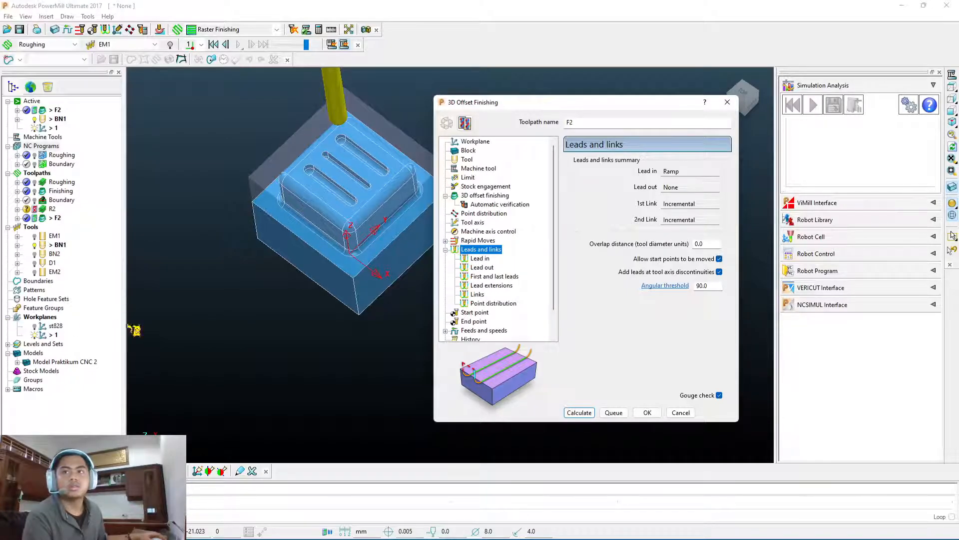
scroll(518, 326, "down", 1)
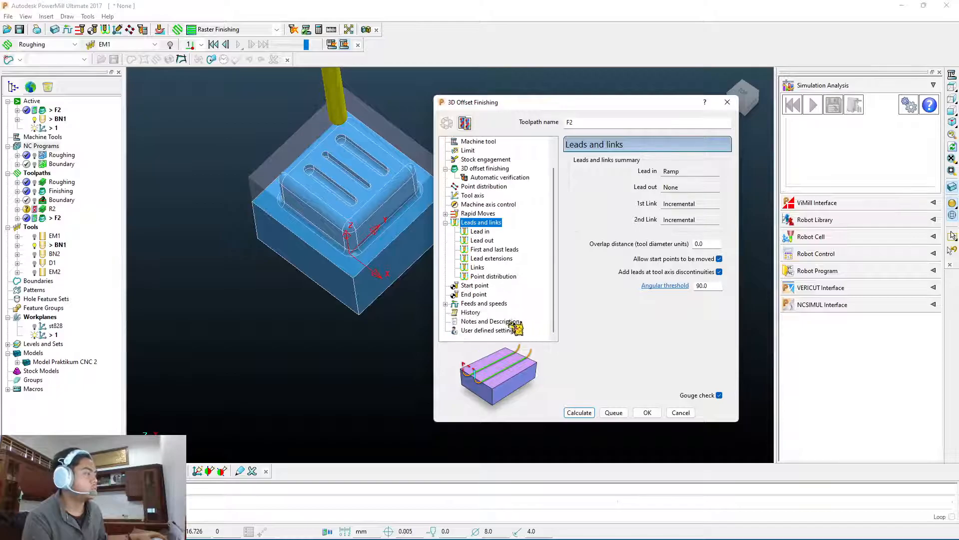
left_click(489, 303)
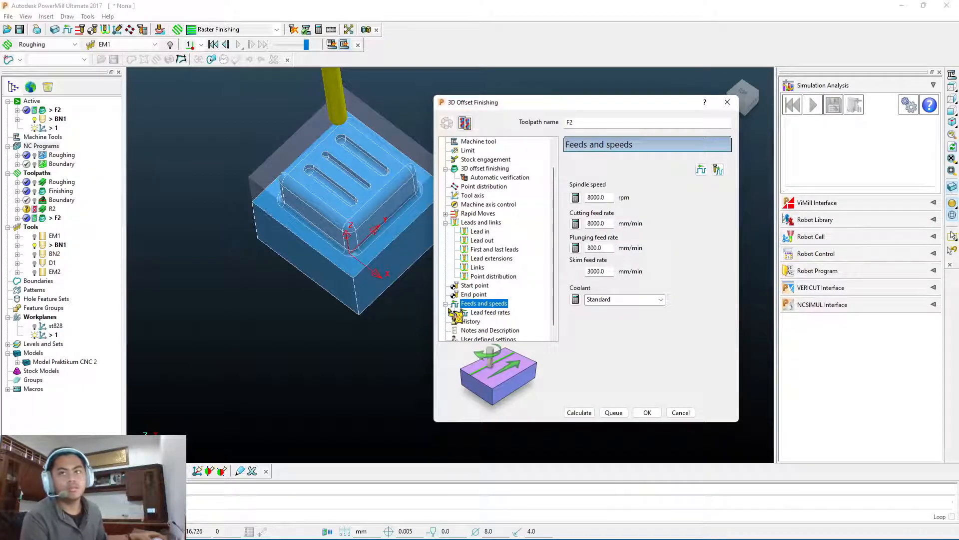
left_click(597, 197)
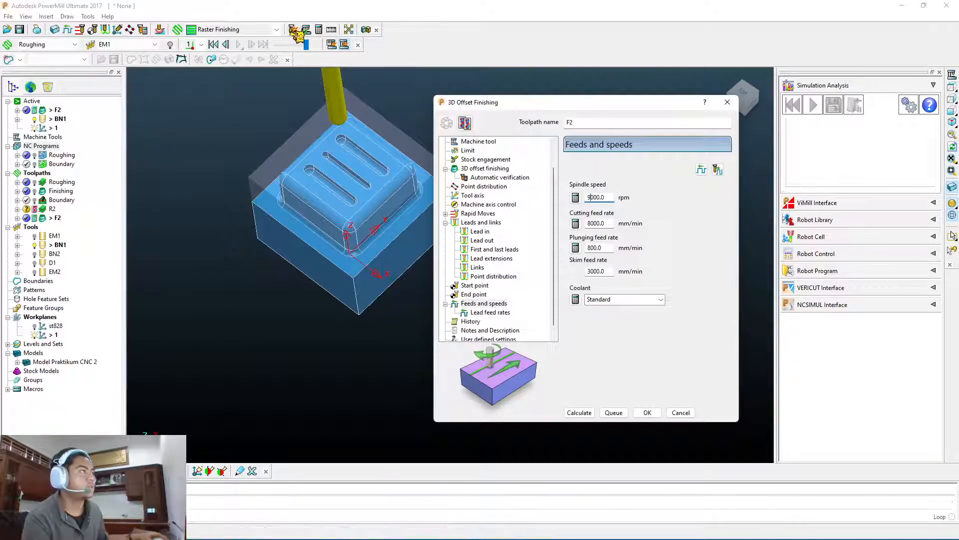
Step: Calculate toolpath F2, hide it from the part, and close its settings
left_click(580, 414)
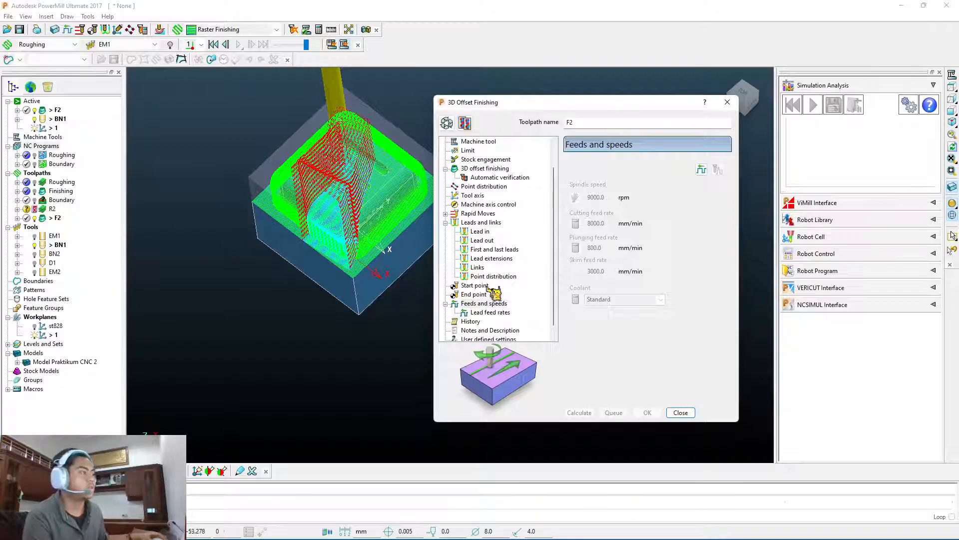
left_click(35, 219)
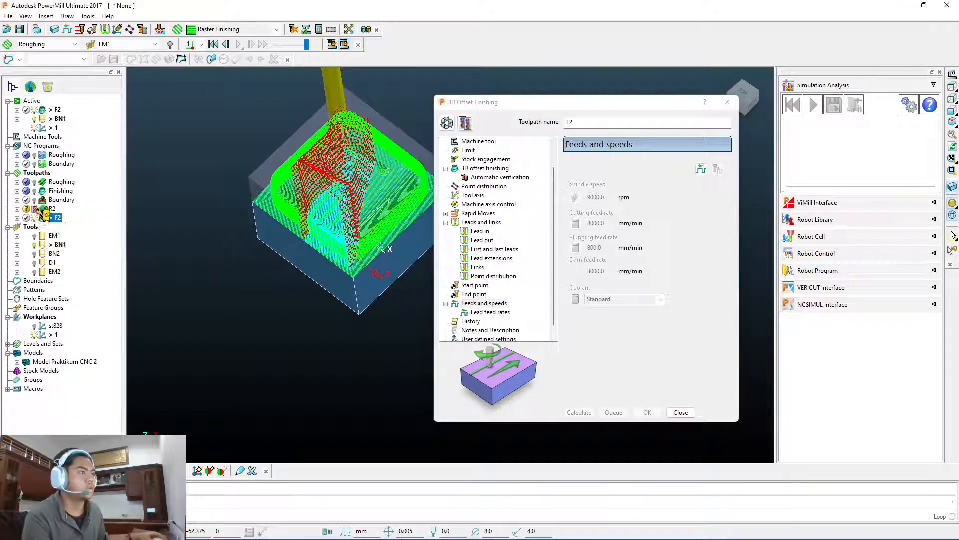
left_click(34, 219)
left_click(678, 413)
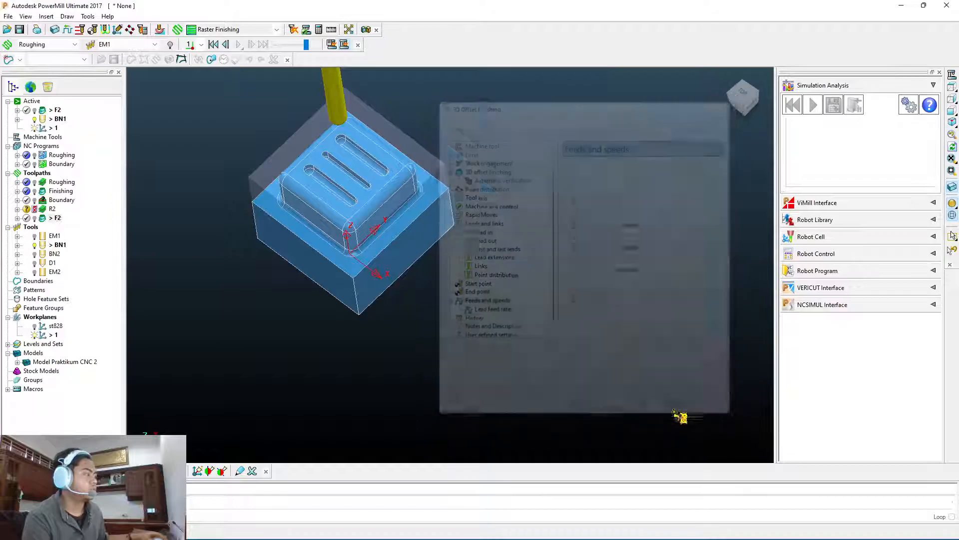
Step: Display toolpath F2 on the part to inspect it, hide it again, and select the Finishing toolpath
left_click(35, 218)
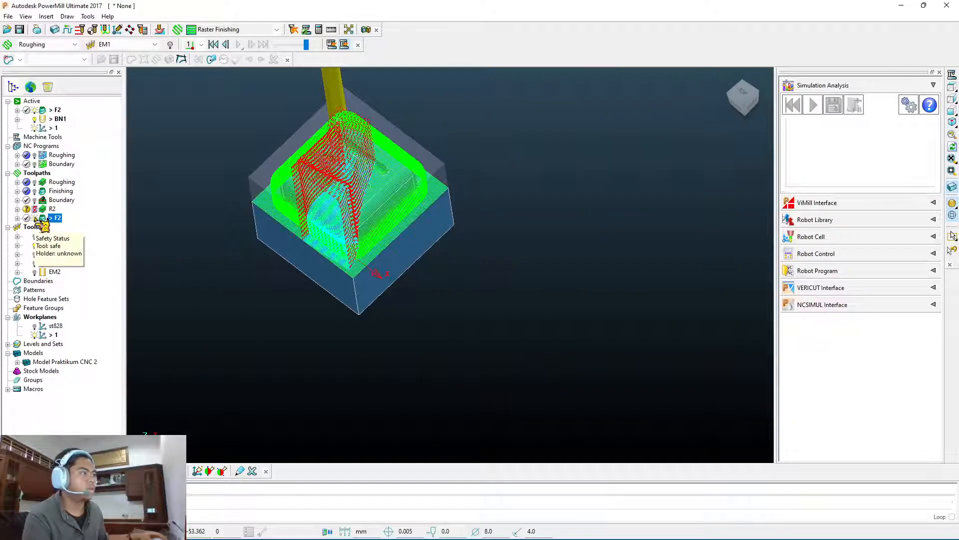
left_click(35, 218)
left_click(51, 192)
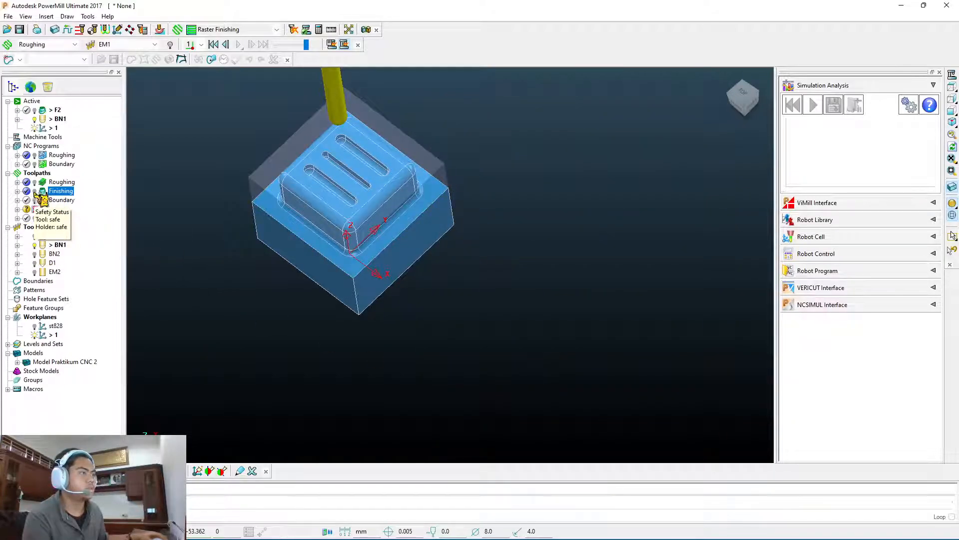
Step: Briefly display the Finishing and F2 toolpaths on the part, hide them again, and deactivate F2
left_click(34, 192)
left_click(35, 192)
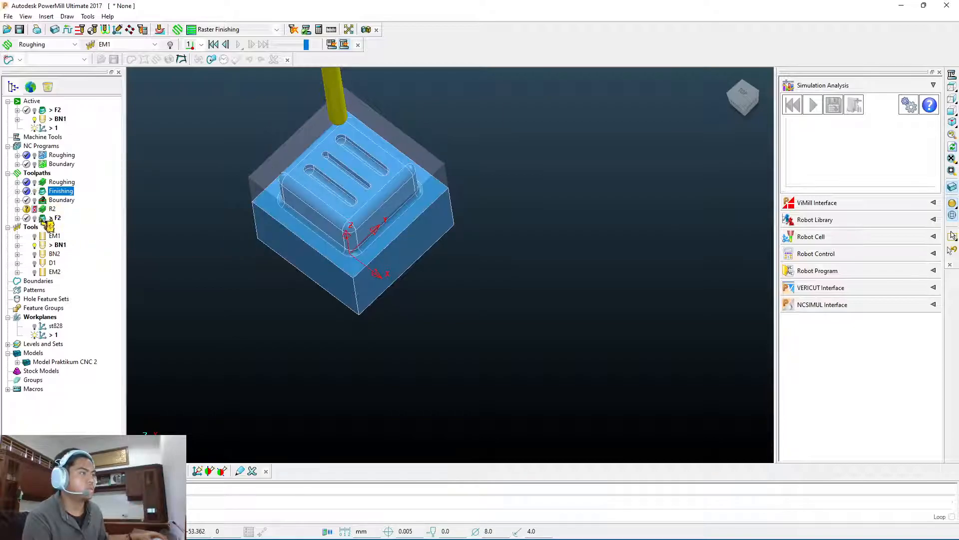
left_click(34, 218)
left_click(34, 218)
right_click(43, 219)
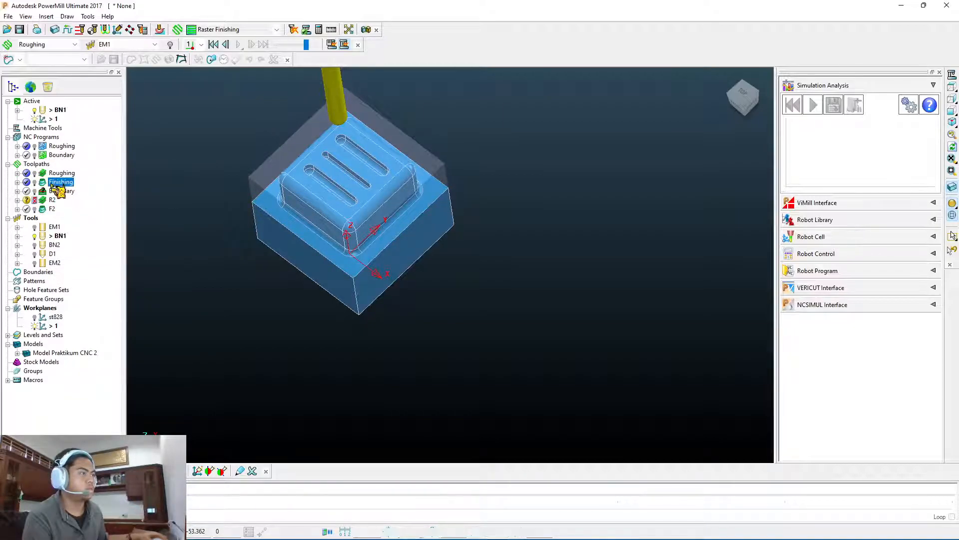
right_click(46, 209)
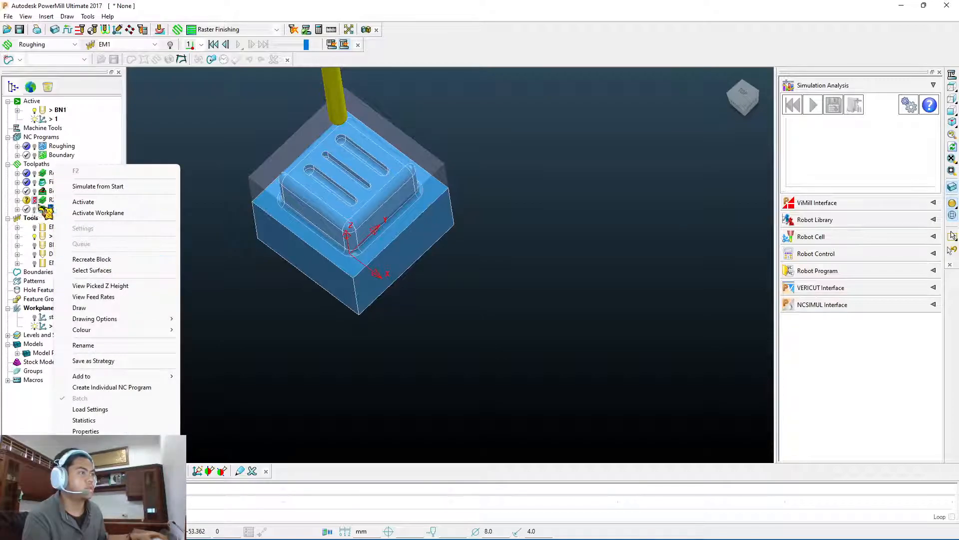
left_click(217, 159)
Step: Display the Finishing toolpath on the part and make it the active toolpath
left_click(58, 183)
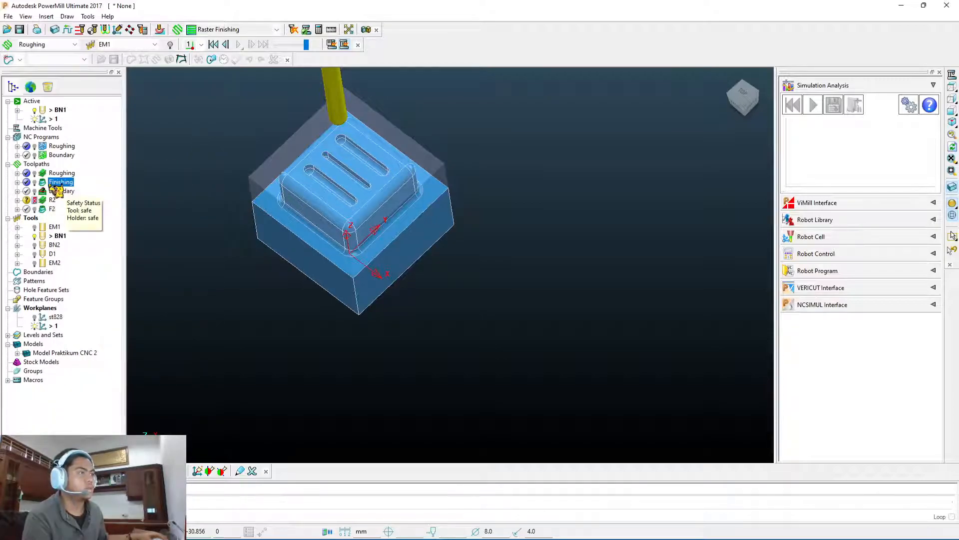
left_click(34, 182)
right_click(60, 183)
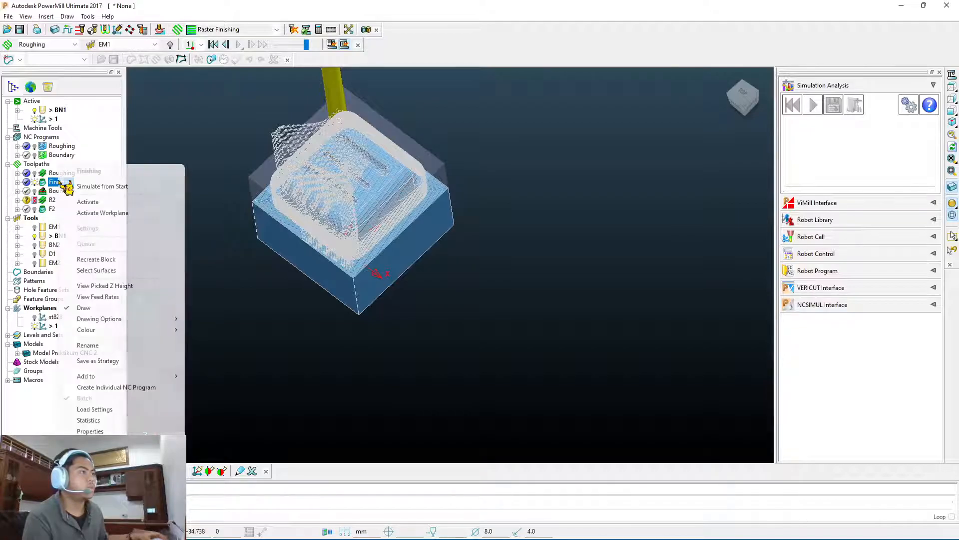
left_click(102, 202)
Step: Simulate the Finishing toolpath from its start and play the tool motion through
right_click(70, 191)
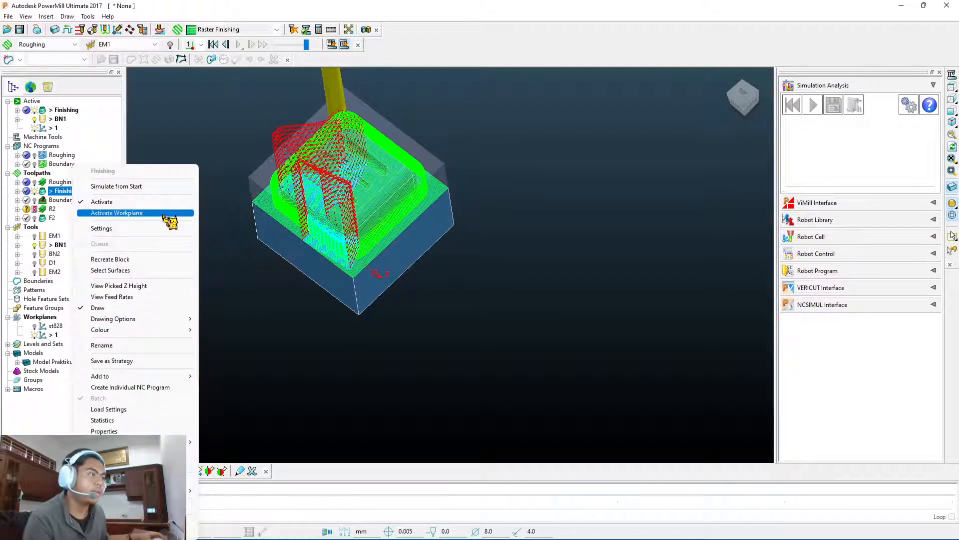
left_click(136, 188)
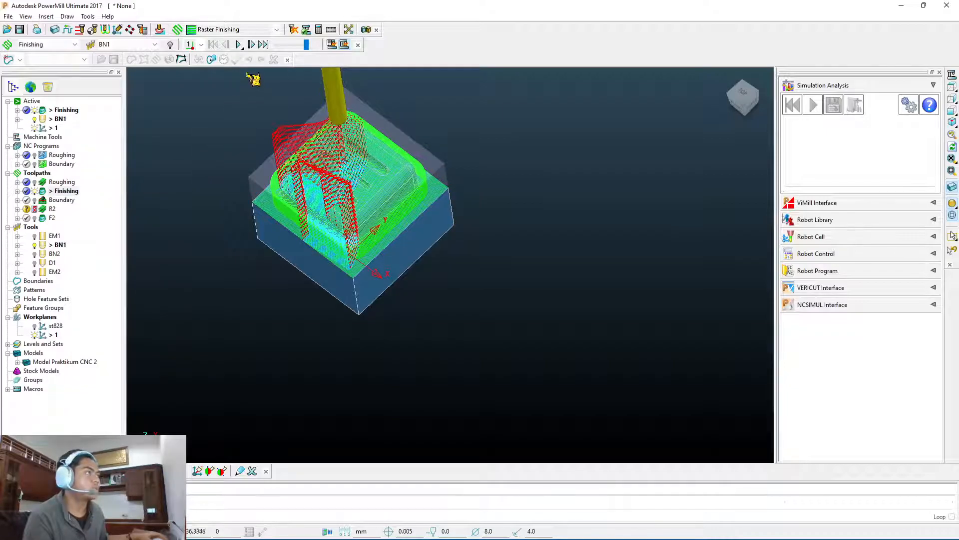
mouse_move(248, 49)
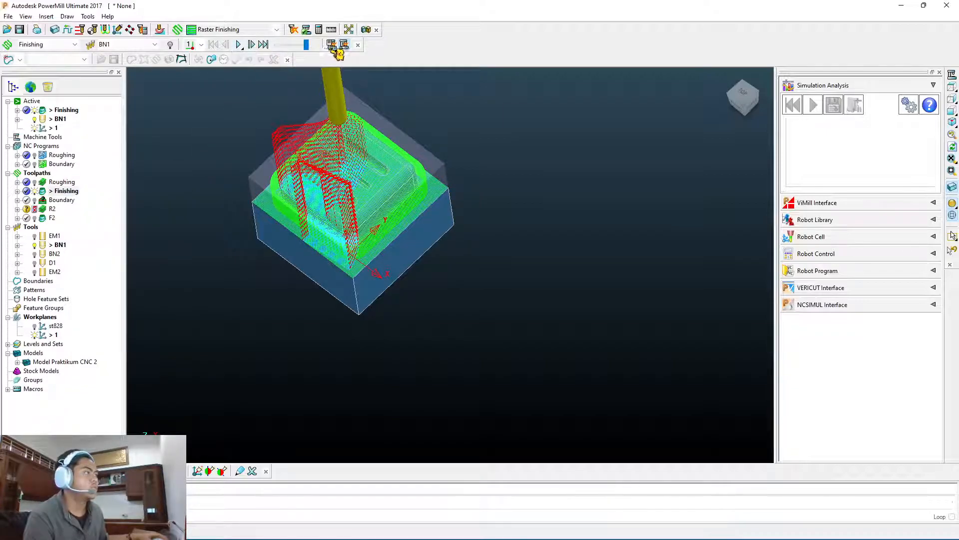
left_click(240, 46)
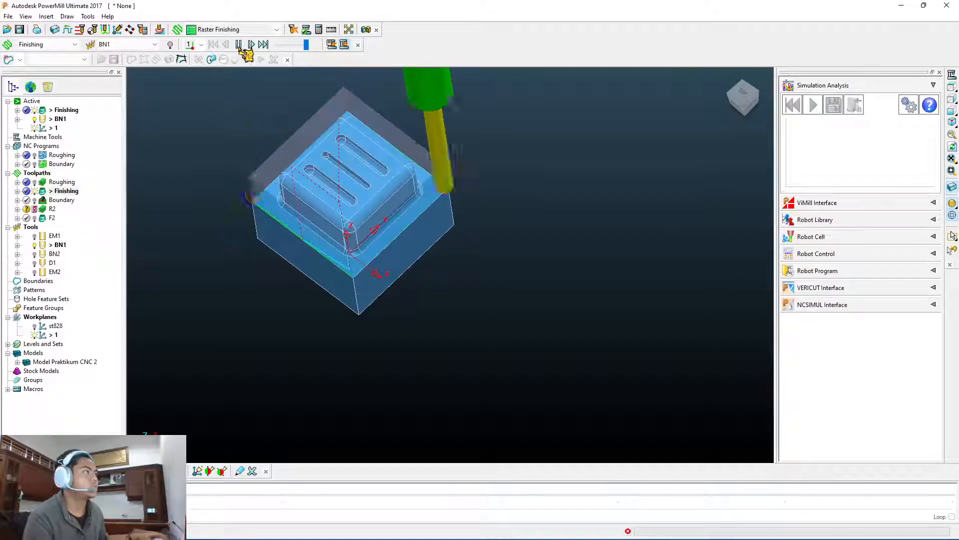
left_click(238, 45)
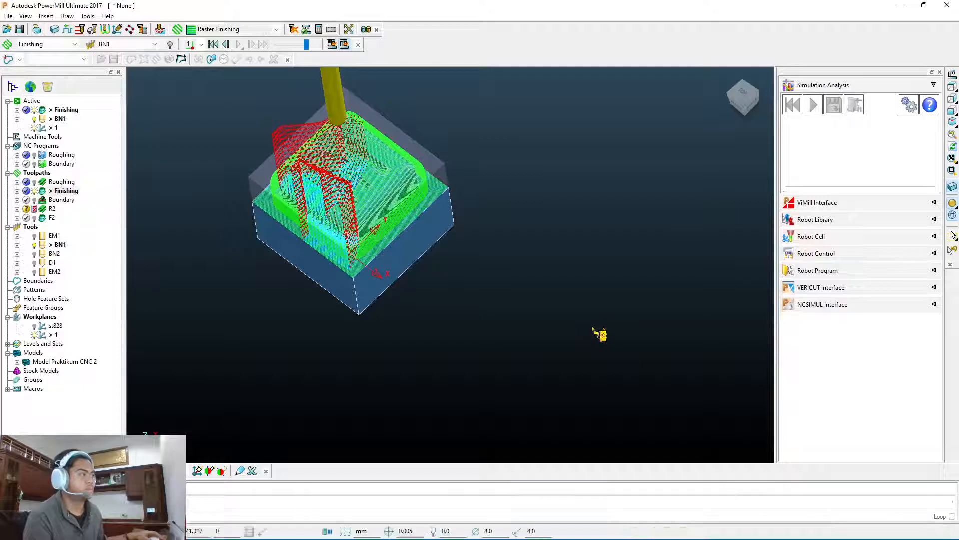
Step: Hide the Finishing toolpath from the part and deactivate it
left_click(63, 191)
right_click(62, 191)
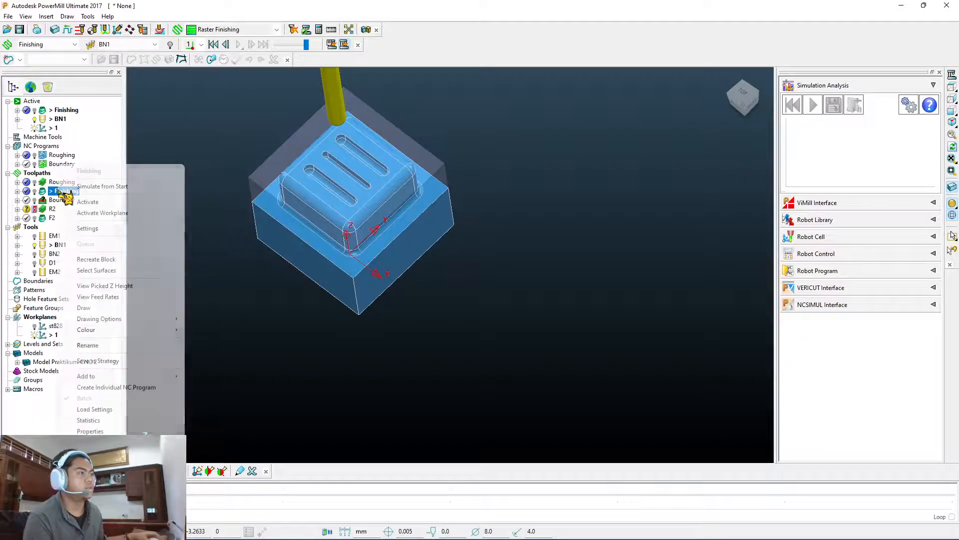
left_click(91, 202)
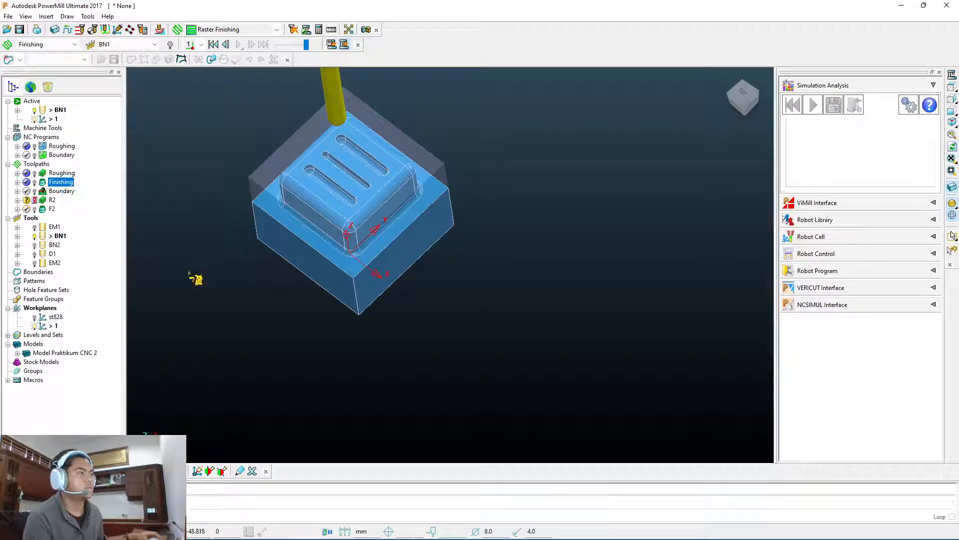
Step: Create an individual NC program from the Finishing toolpath, write it out, and close the write report
right_click(60, 184)
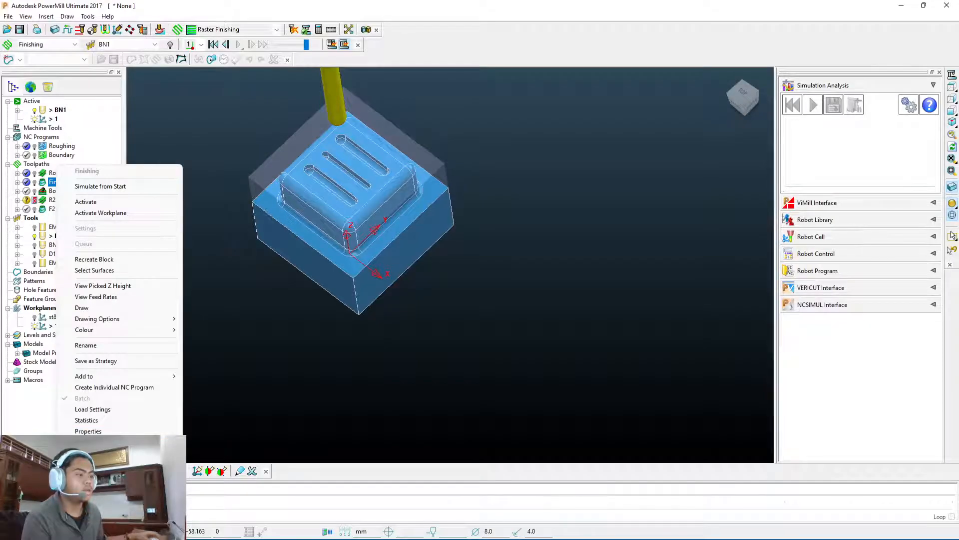
left_click(141, 388)
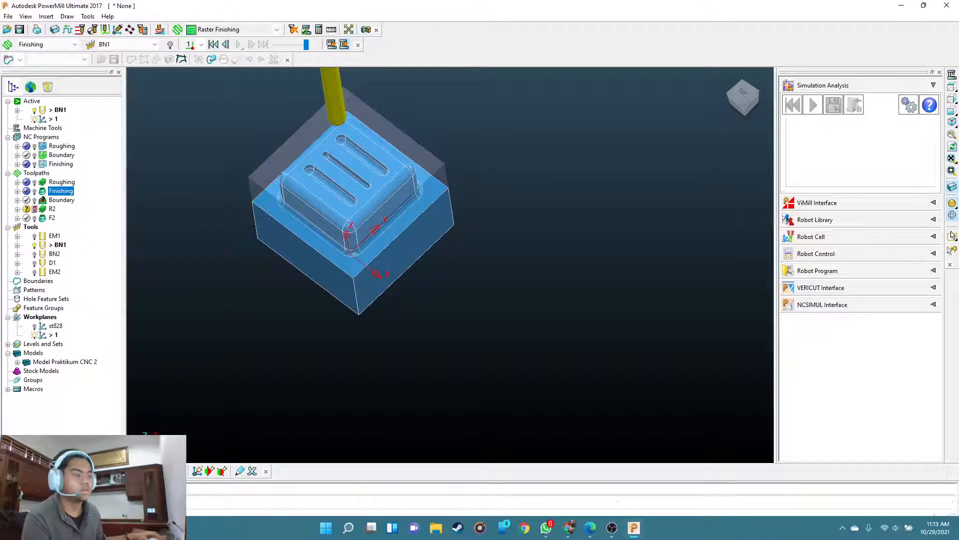
left_click(614, 534)
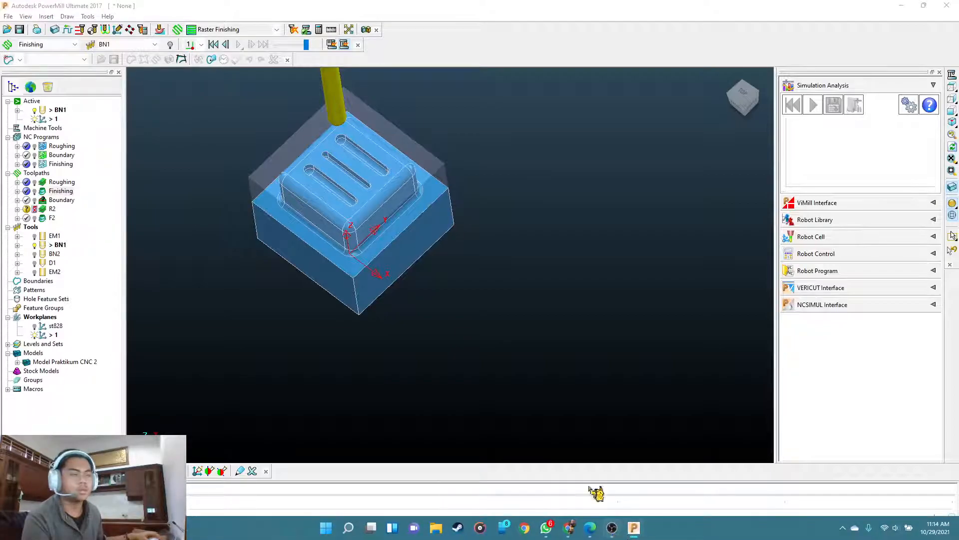
left_click(71, 165)
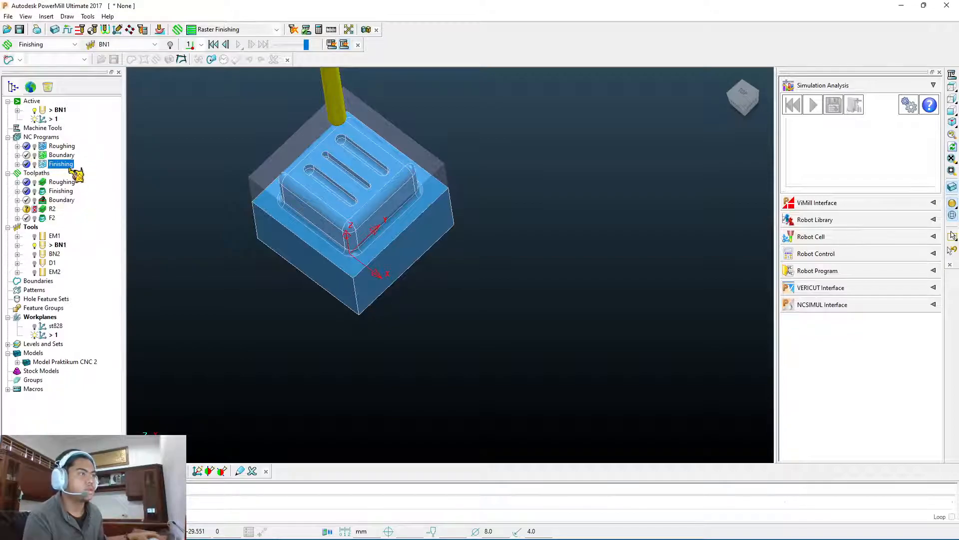
right_click(70, 172)
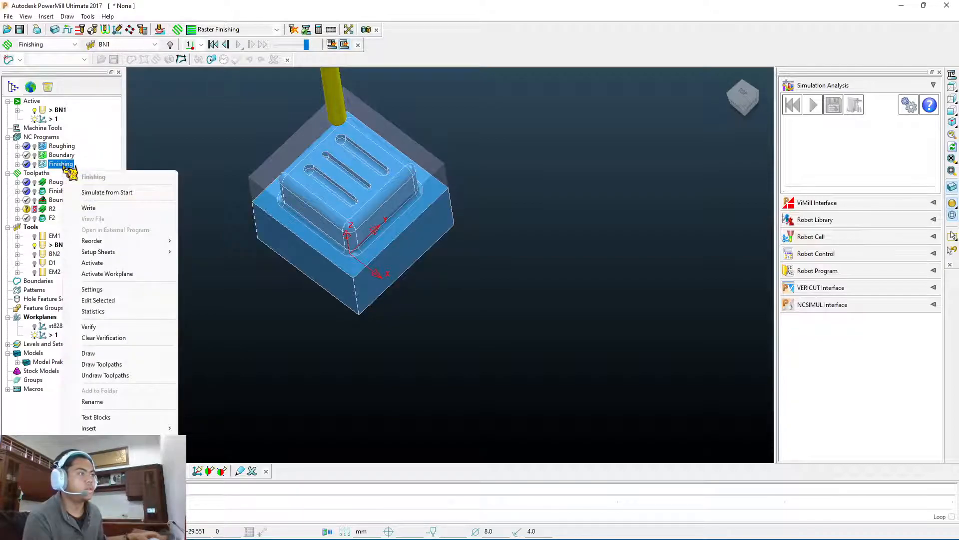
left_click(139, 209)
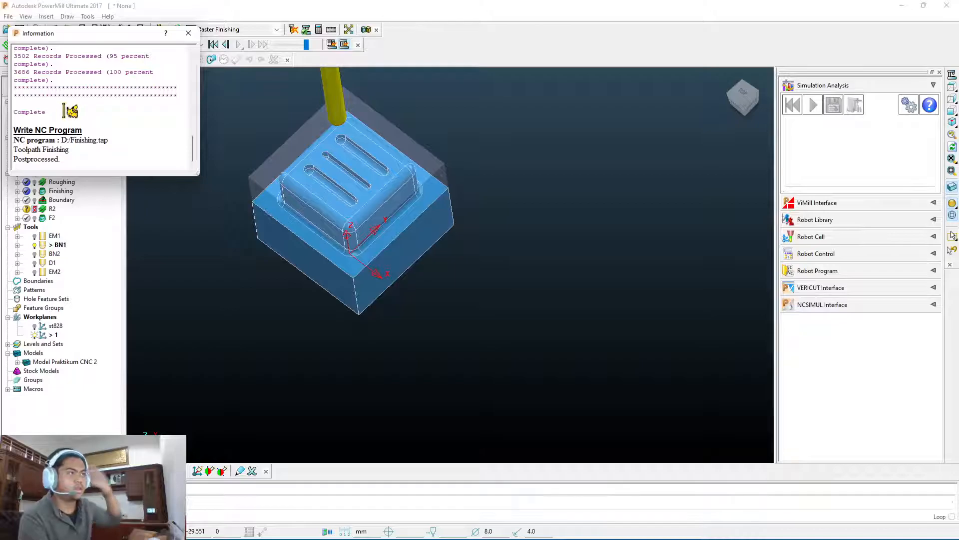
left_click(189, 35)
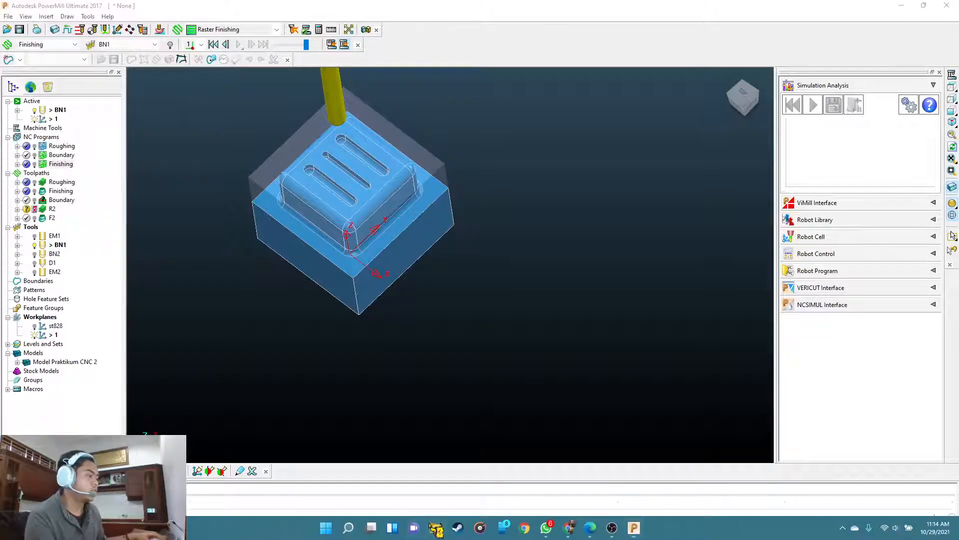
Step: Open Finishing.tap from Local Disk (D:) in Notepad, review its NC code, and close Notepad and File Explorer
left_click(435, 527)
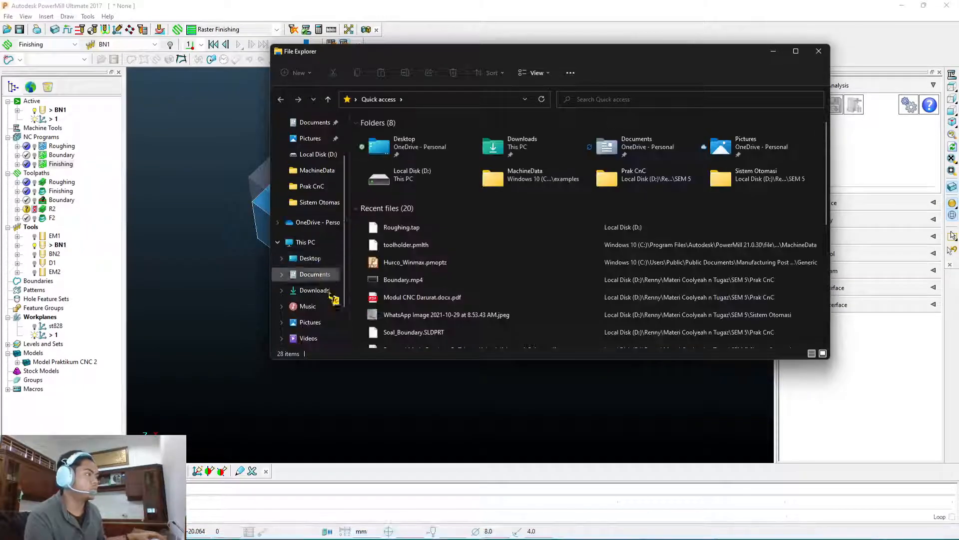
left_click(330, 322)
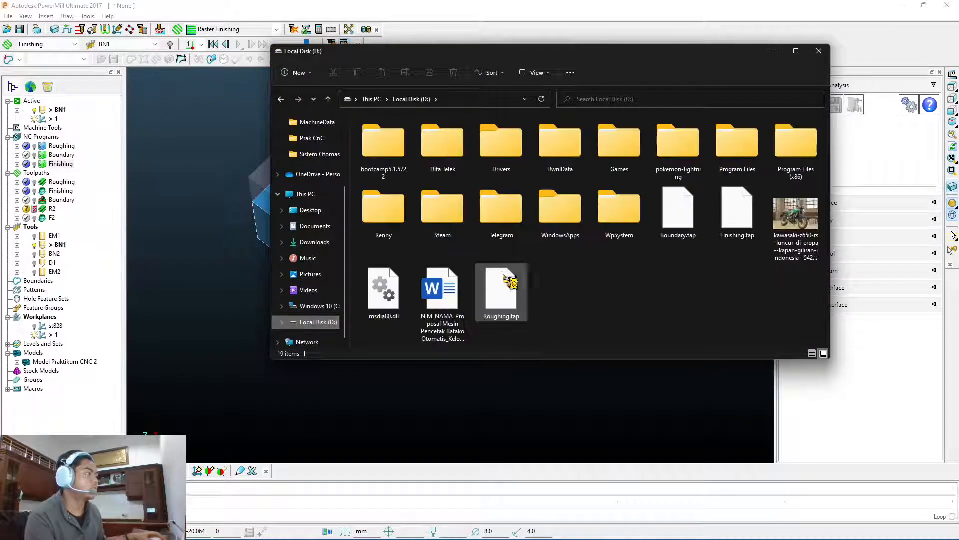
right_click(738, 214)
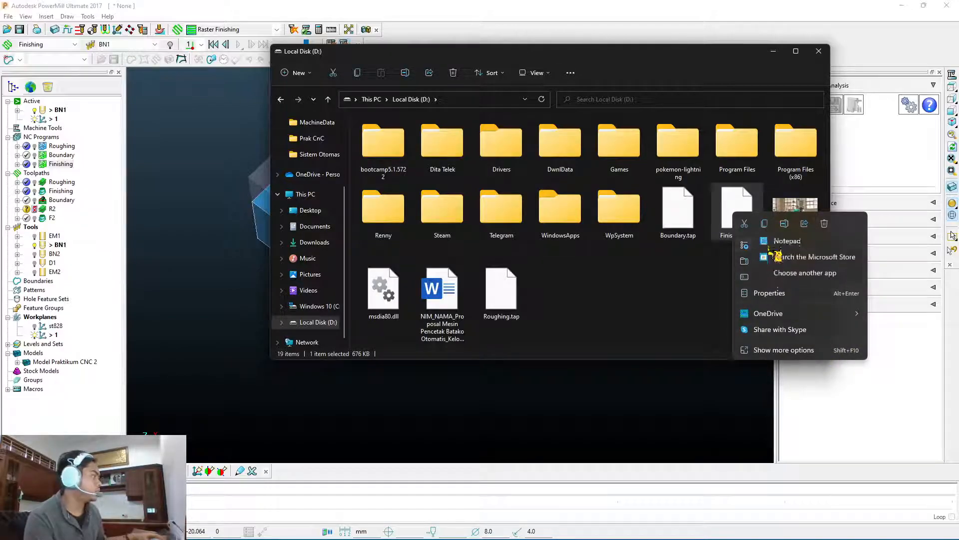
left_click(777, 246)
scroll(750, 300, "down", 20)
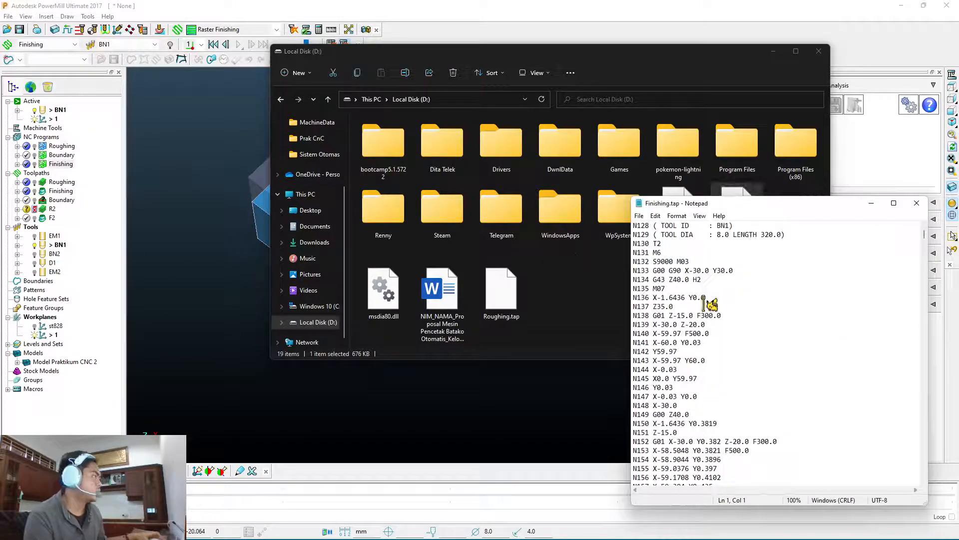
left_click(917, 203)
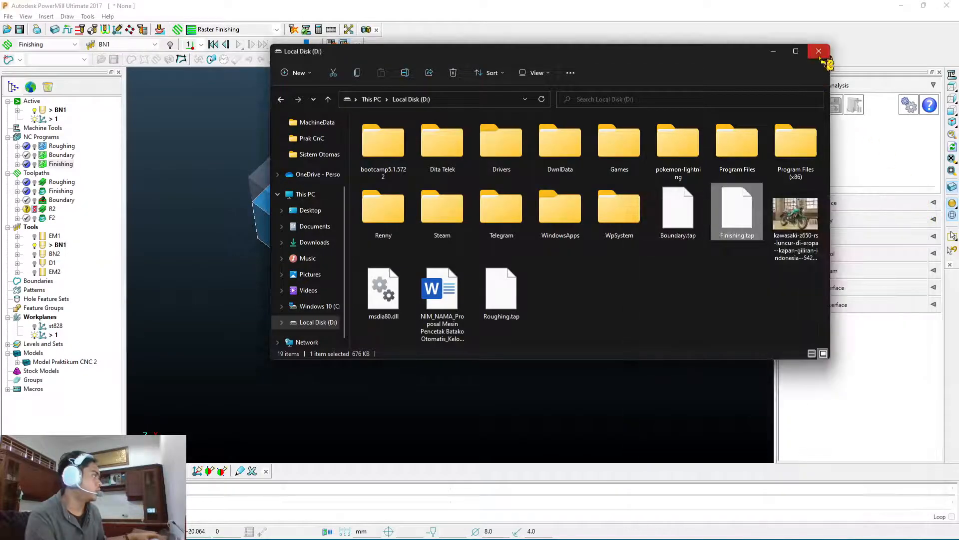
left_click(819, 51)
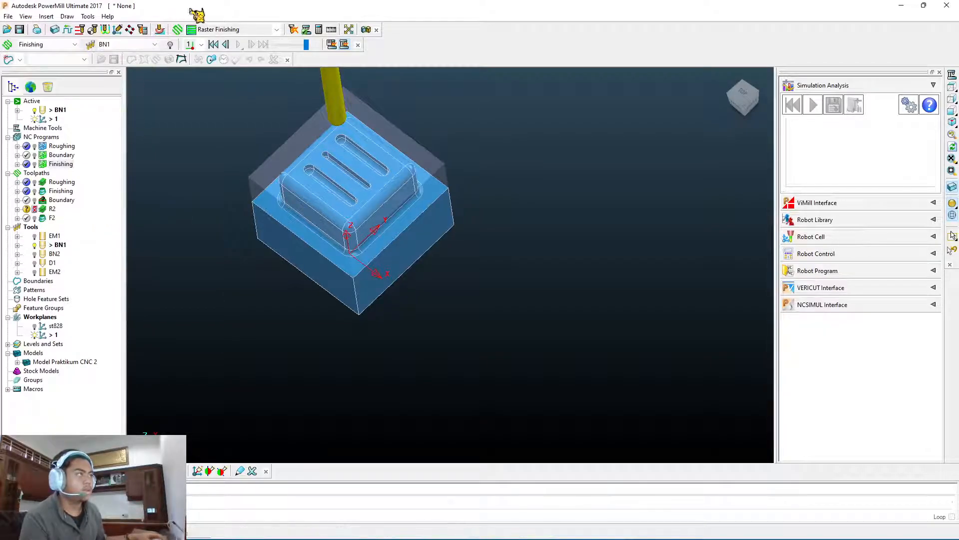
Step: Hide tool BN1, and briefly display tool BN2 beside the part's three top slots to compare its size
left_click(65, 200)
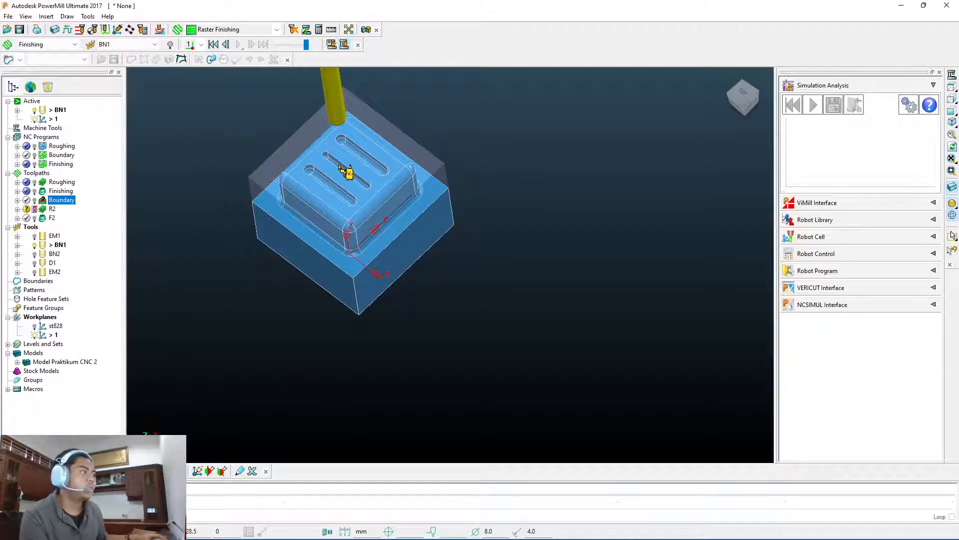
scroll(346, 172, "up", 5)
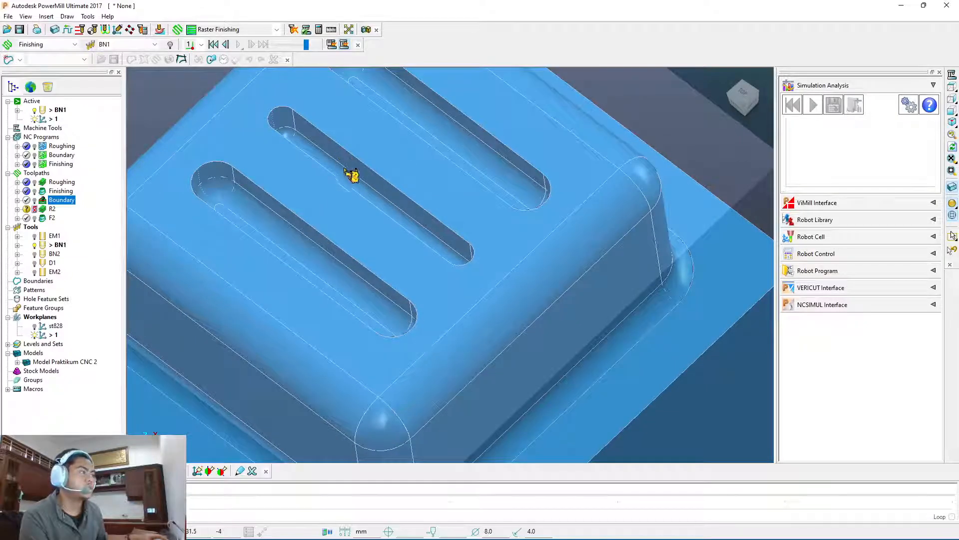
left_click(35, 244)
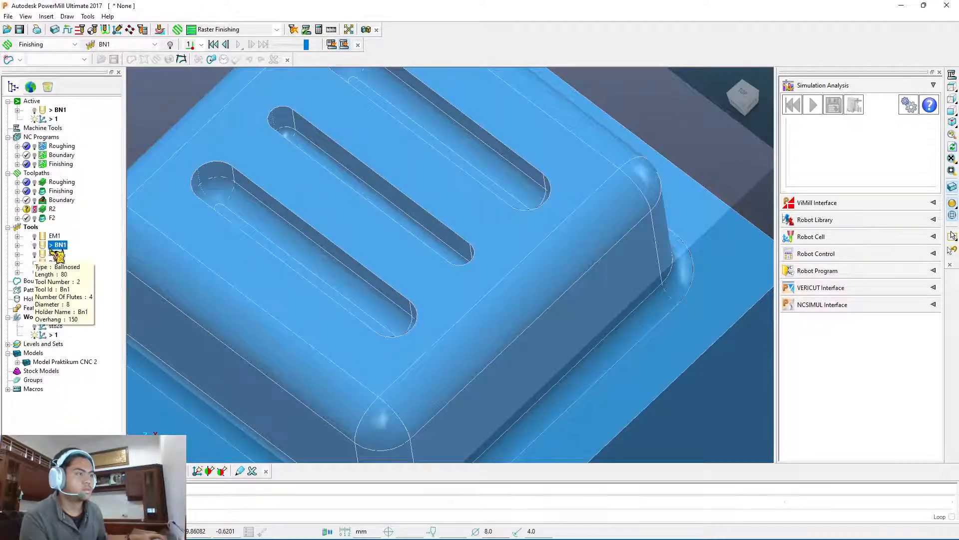
left_click(35, 253)
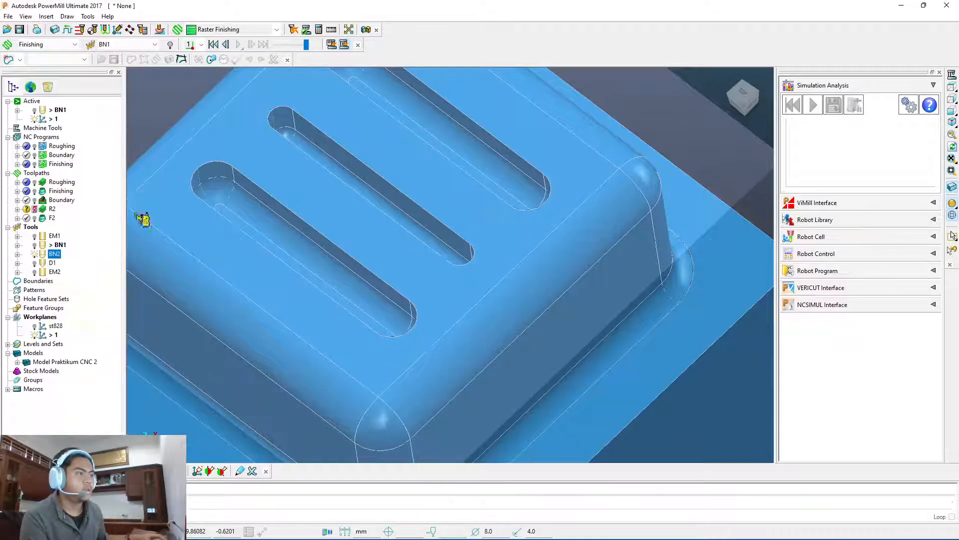
scroll(265, 149, "down", 4)
scroll(317, 120, "up", 2)
scroll(344, 149, "up", 1)
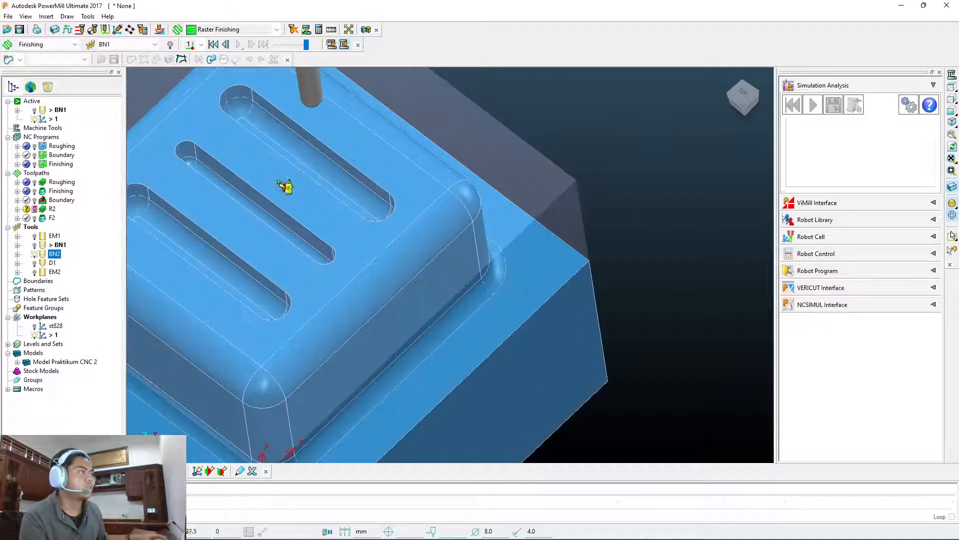
left_click(34, 254)
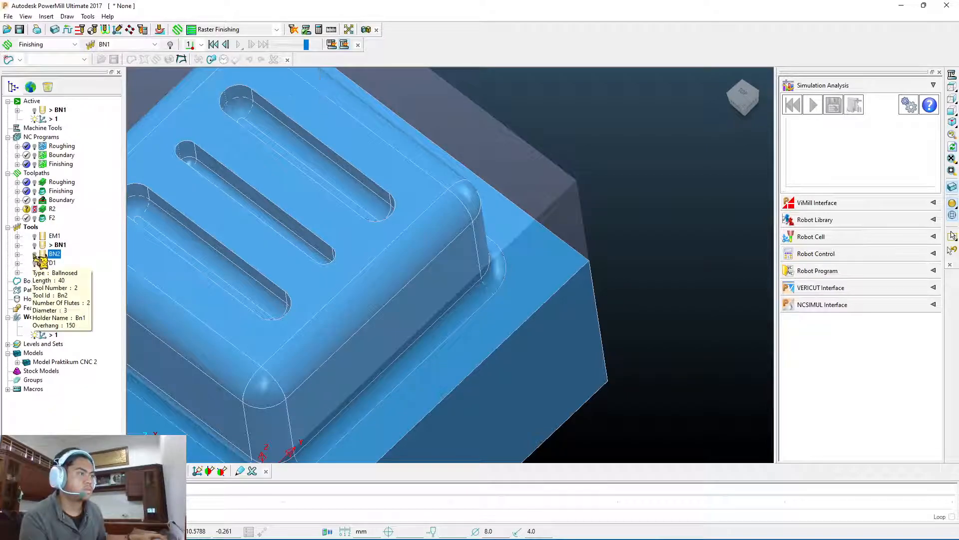
Step: Create a new ball nosed tool with a tip diameter of 1 mm and a length of 80 mm
left_click(29, 227)
right_click(33, 231)
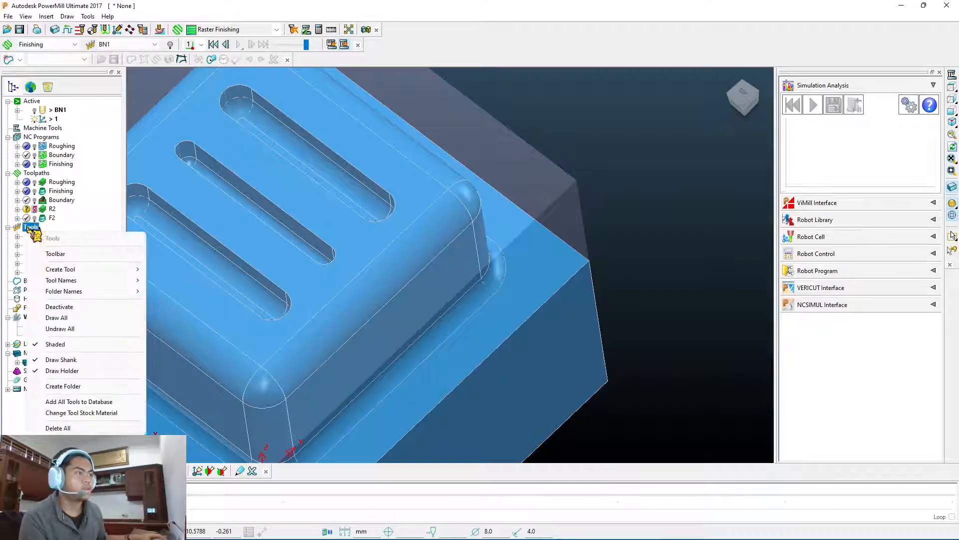
mouse_move(104, 273)
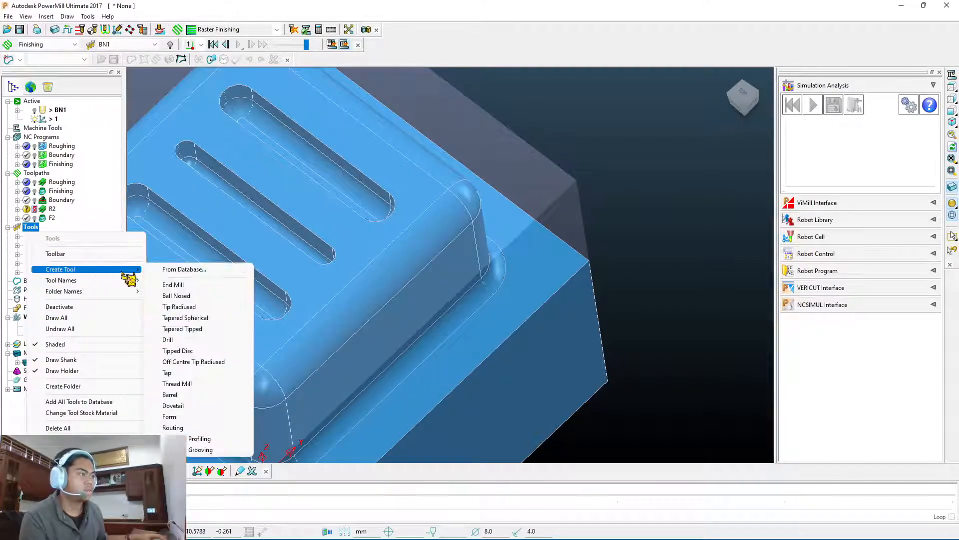
left_click(235, 296)
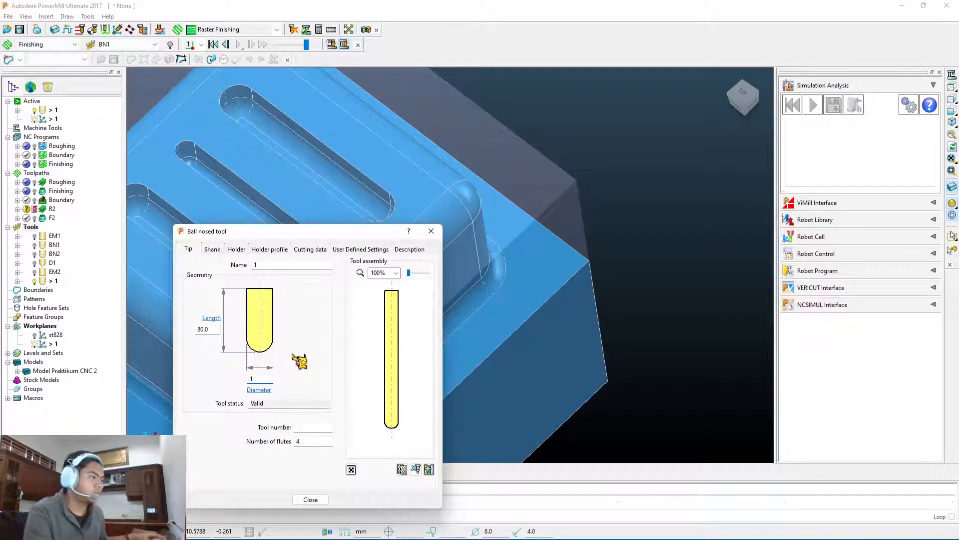
Step: Add a shank component to the ball nosed tool with upper and lower diameters of 3 mm and a length of 80 mm
left_click(211, 249)
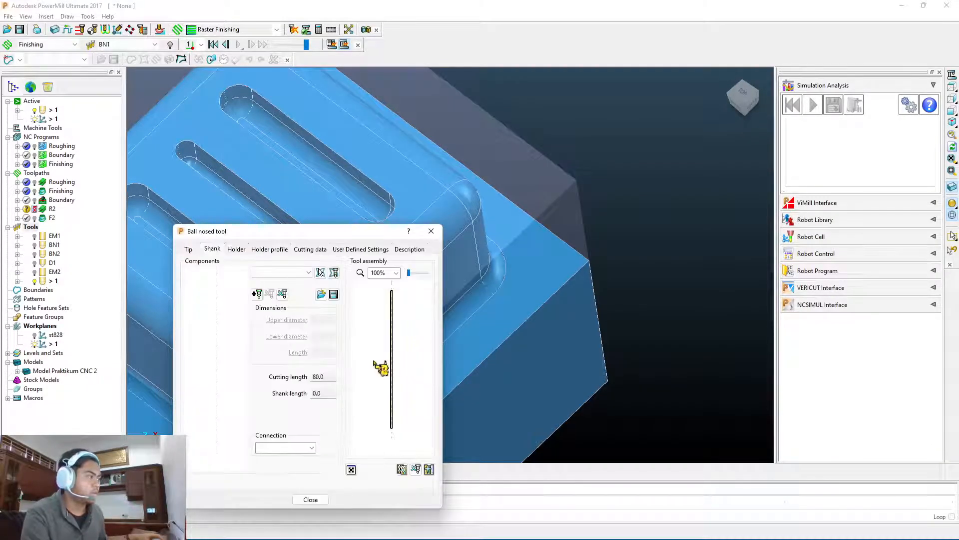
left_click(260, 294)
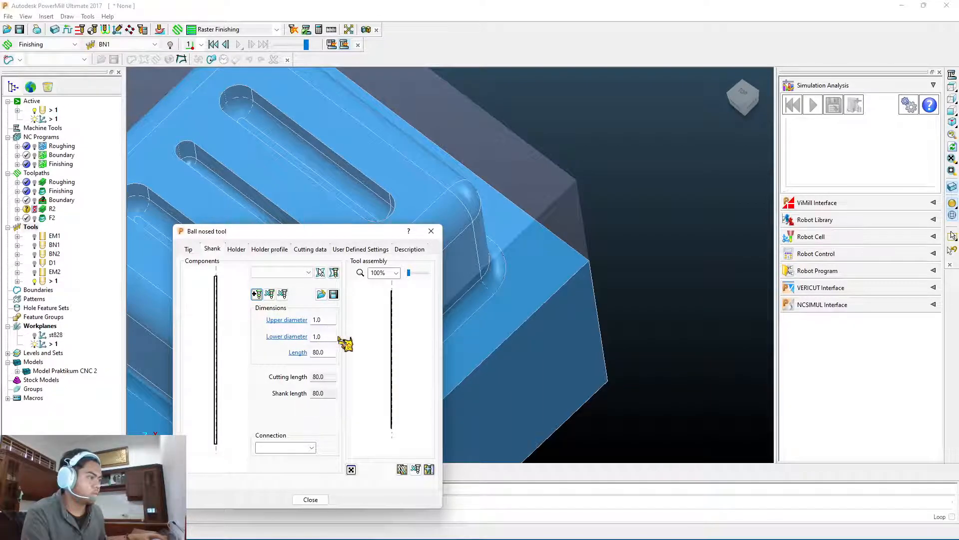
double_click(330, 320)
type("3")
left_click(327, 336)
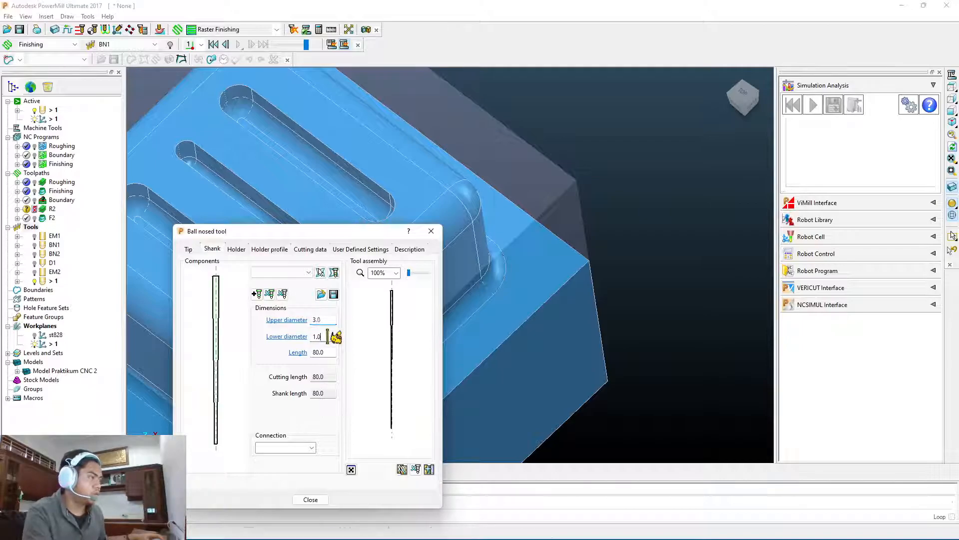
type("33")
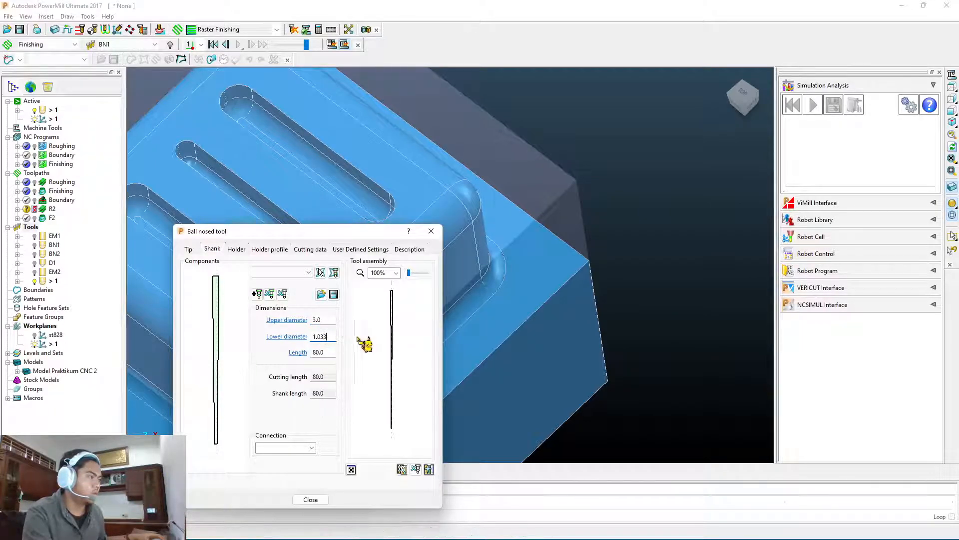
left_click(356, 337)
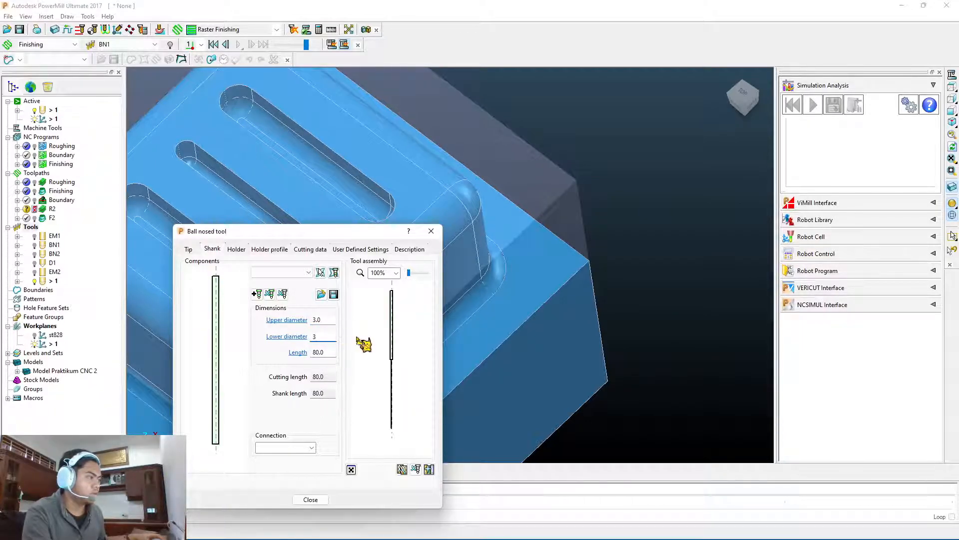
Step: Load a saved holder onto the ball nosed tool and set its overhang to 150 mm
left_click(237, 249)
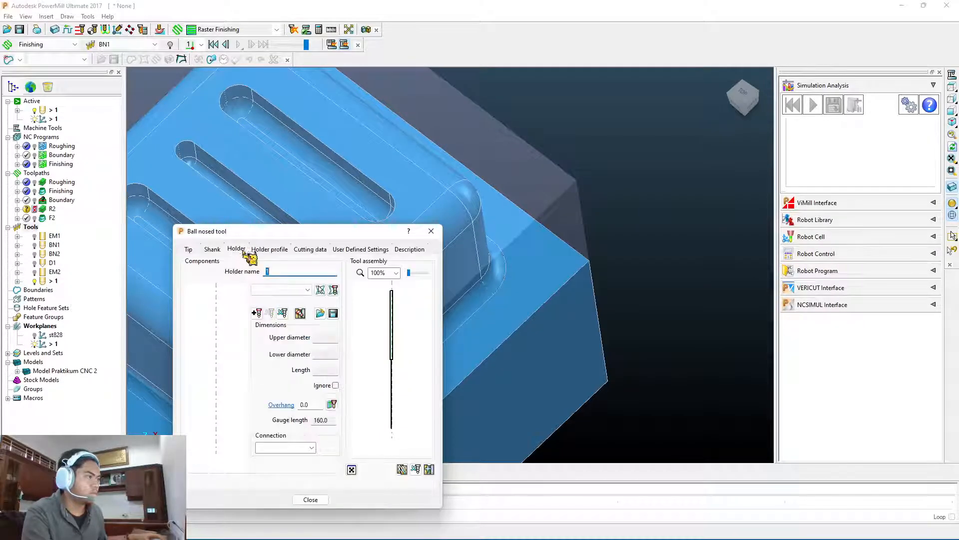
left_click(322, 314)
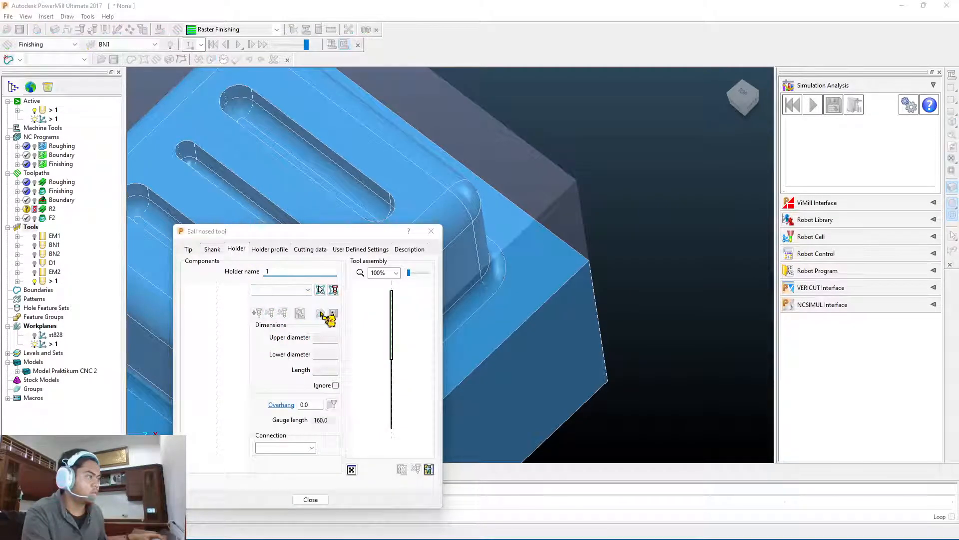
double_click(326, 371)
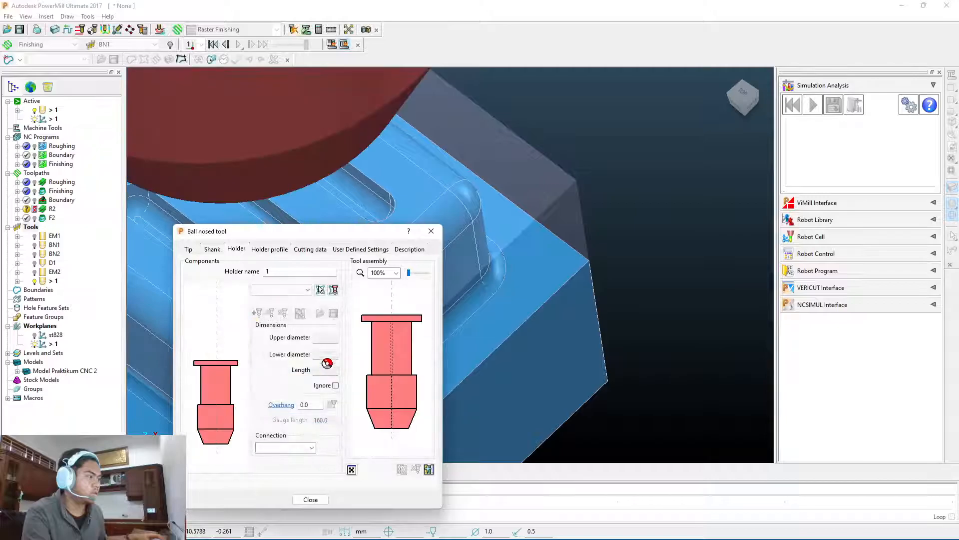
type("150")
key("Return")
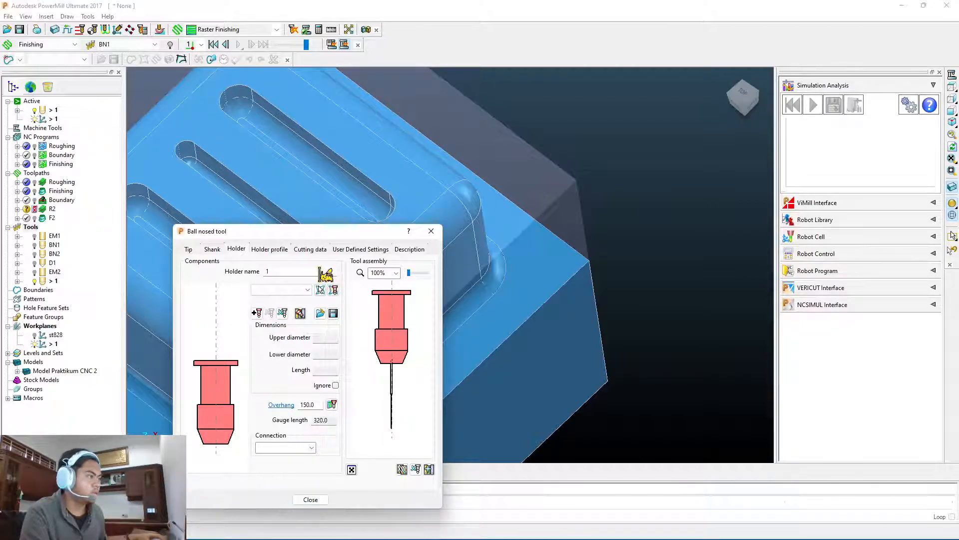
Step: Rename the new ball nosed tool as BN3 in its settings and close them
type("BN3")
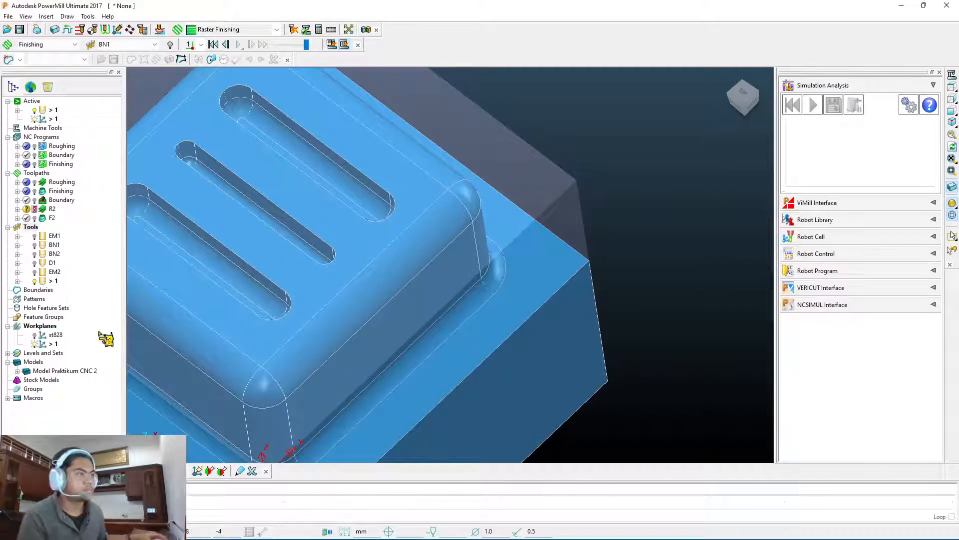
right_click(53, 281)
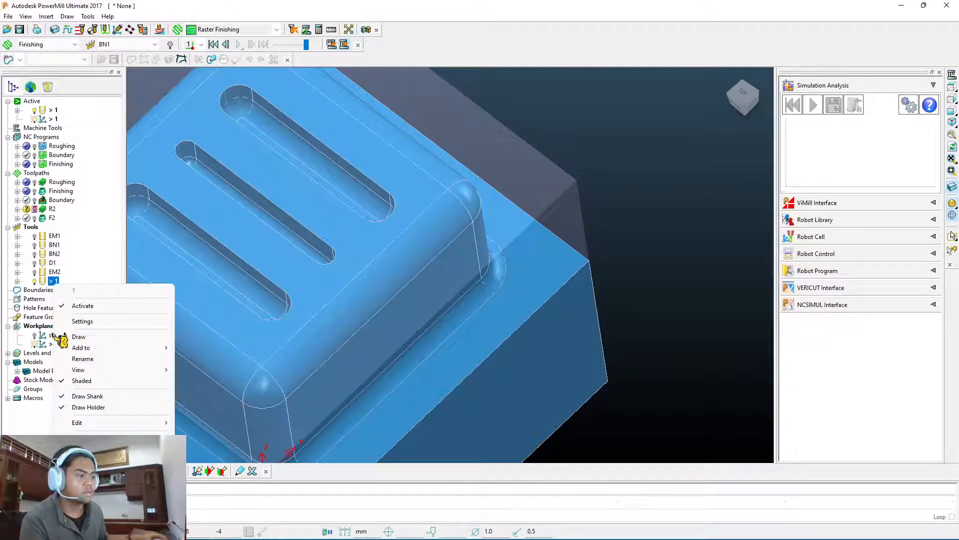
left_click(84, 321)
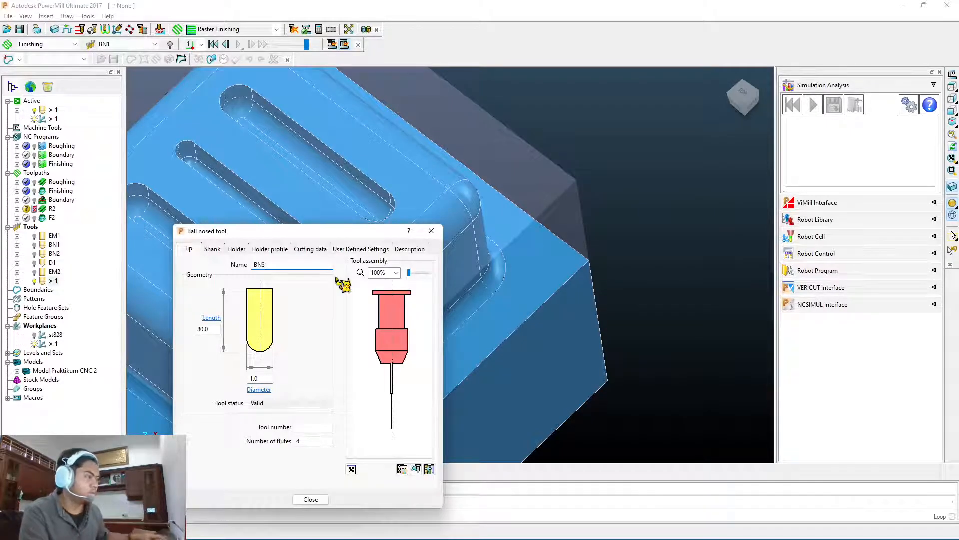
left_click(311, 500)
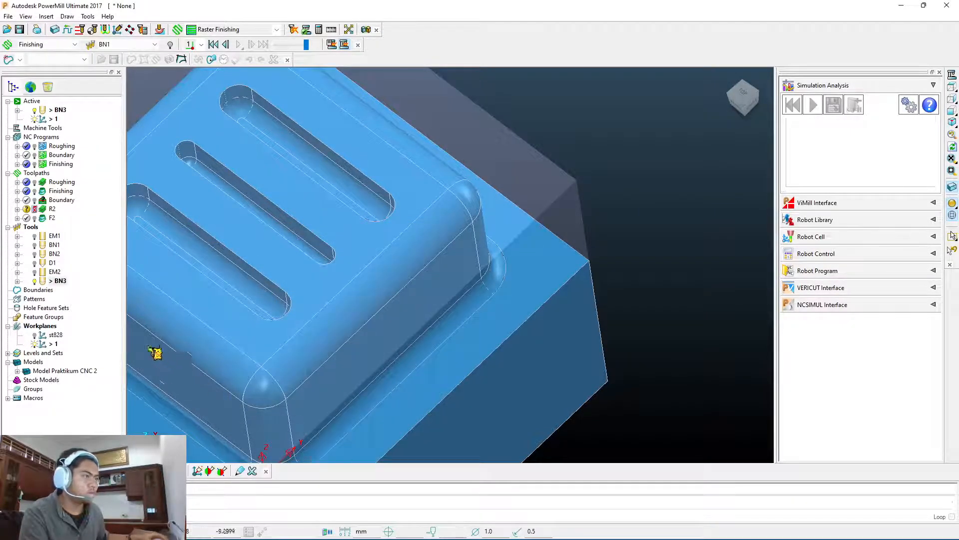
Step: Reopen the settings of tool BN3, set its tool number to 6, and close them
right_click(60, 285)
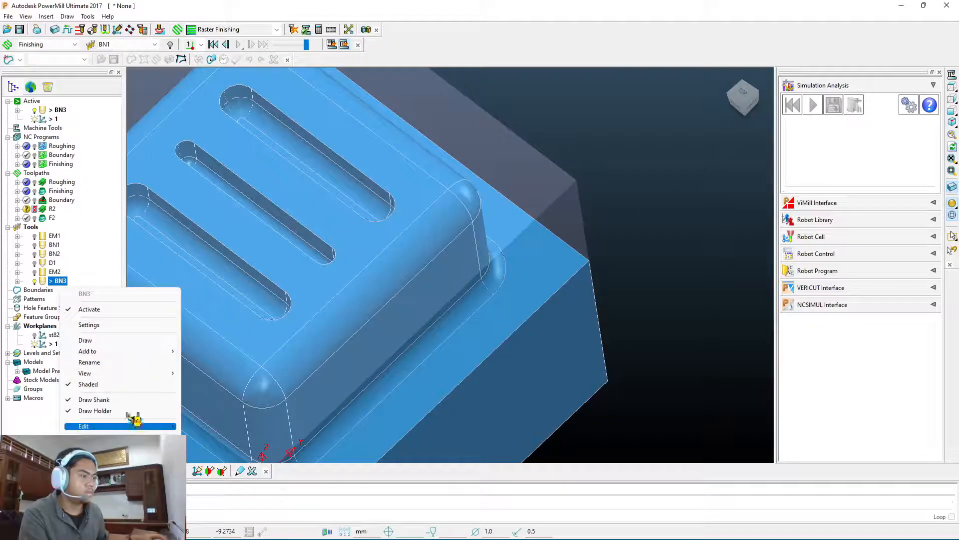
left_click(133, 325)
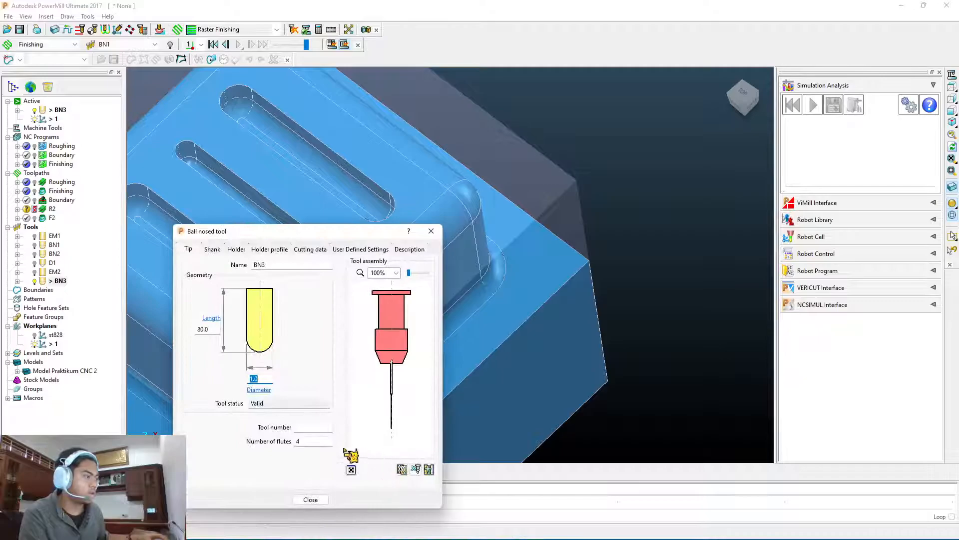
left_click(314, 430)
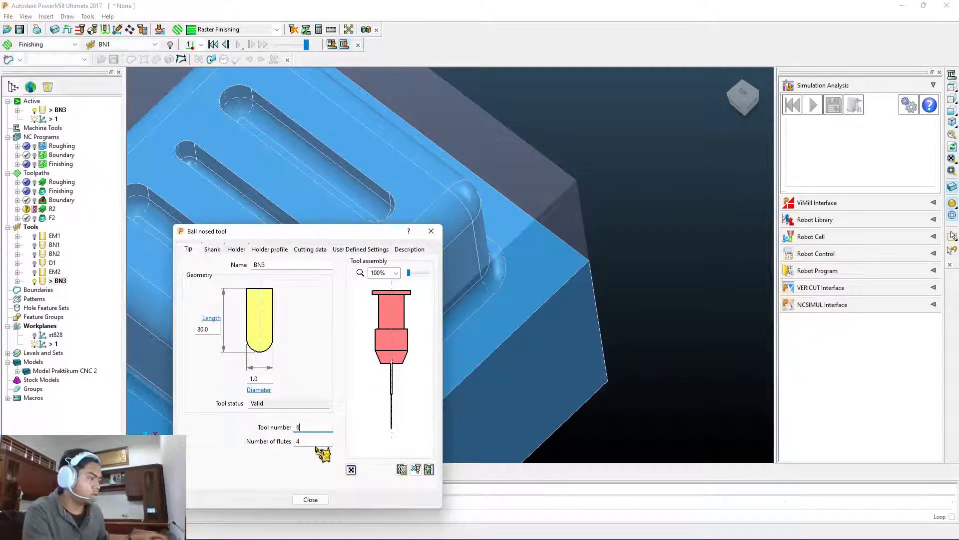
left_click(316, 441)
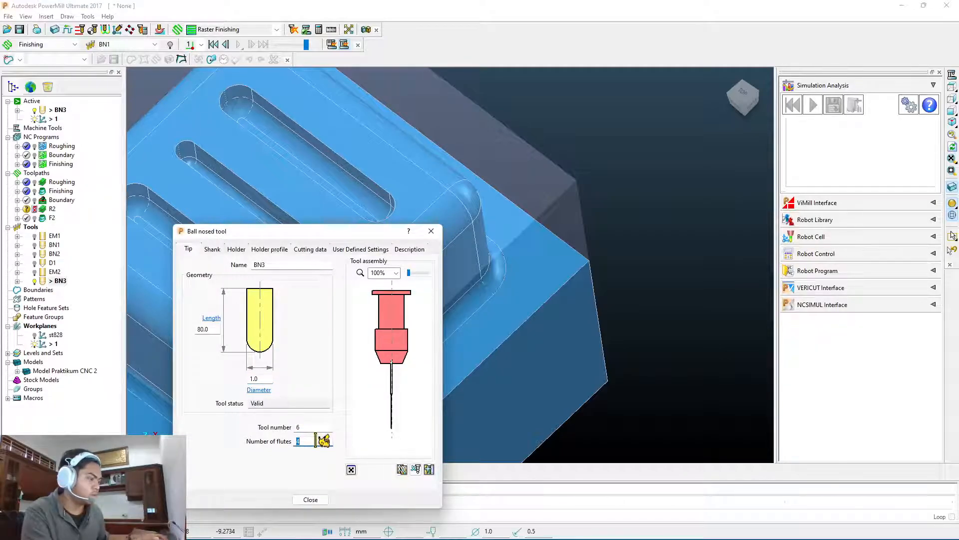
left_click(320, 501)
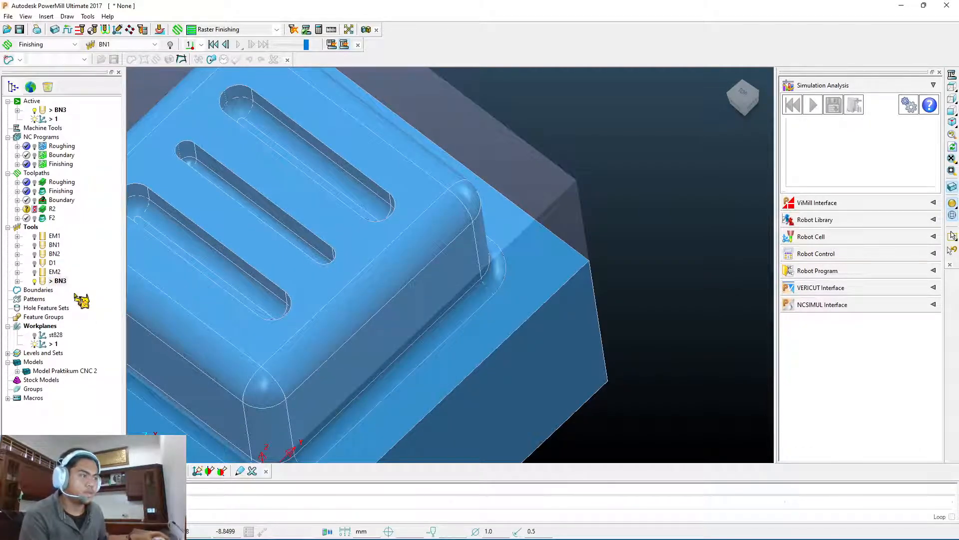
Step: Create a user defined boundary and start sketching it in the Curve Editor
left_click(50, 292)
right_click(50, 291)
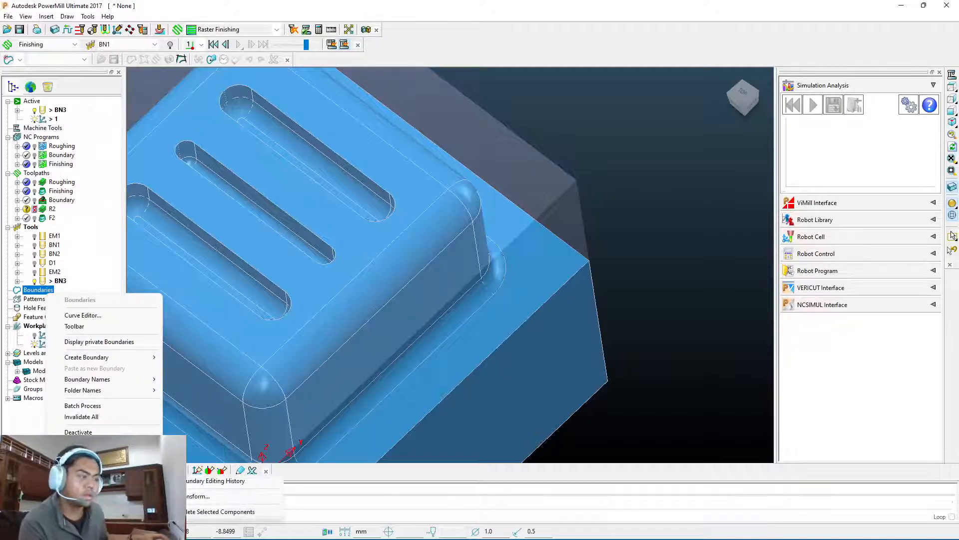
mouse_move(125, 357)
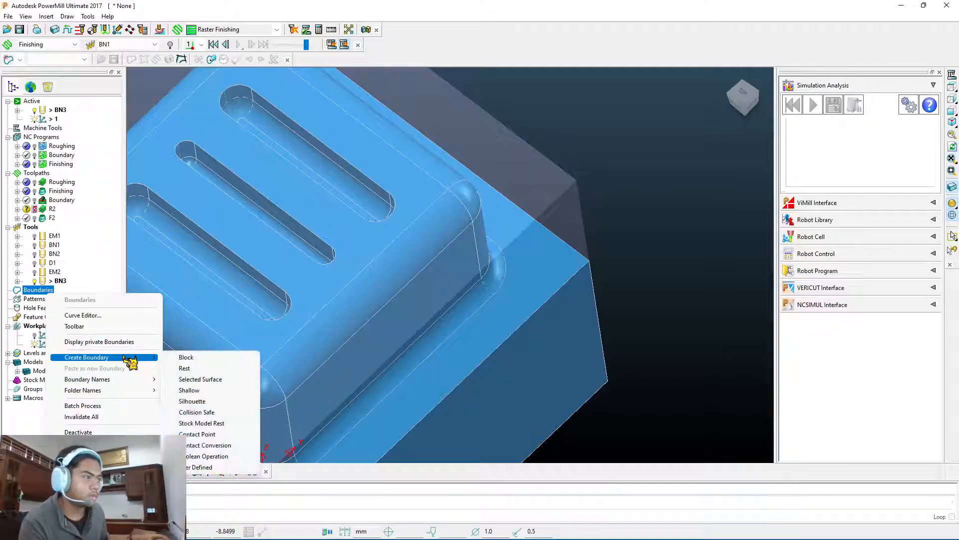
left_click(229, 467)
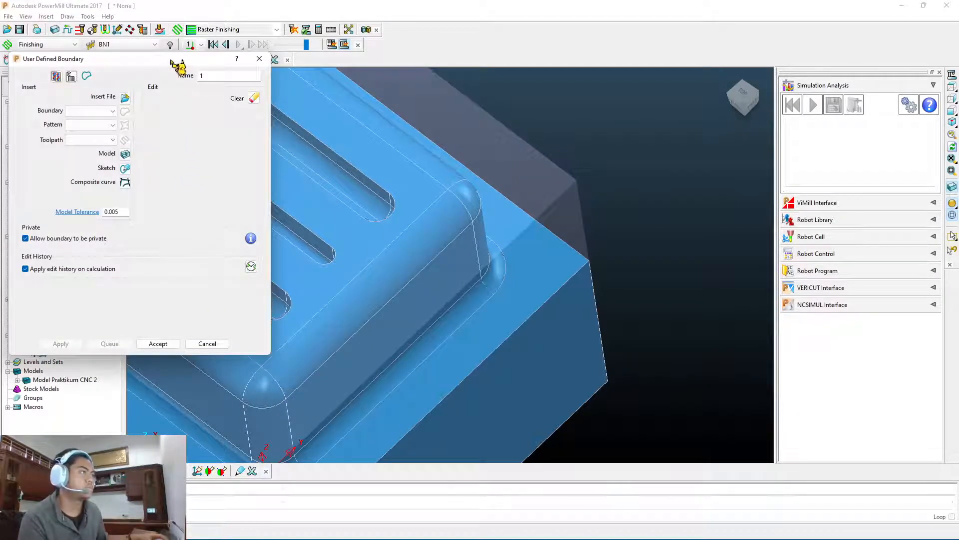
left_click_drag(182, 60, 216, 60)
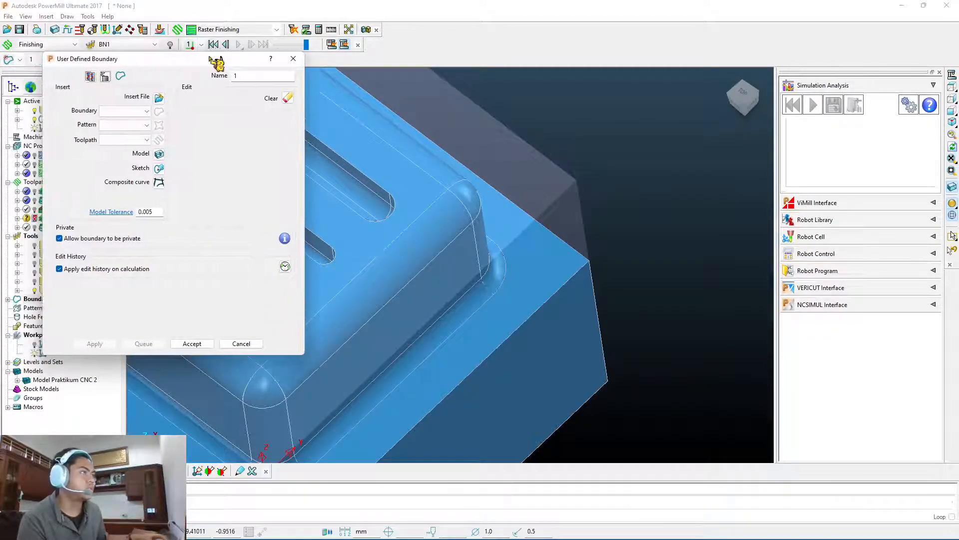
left_click(159, 168)
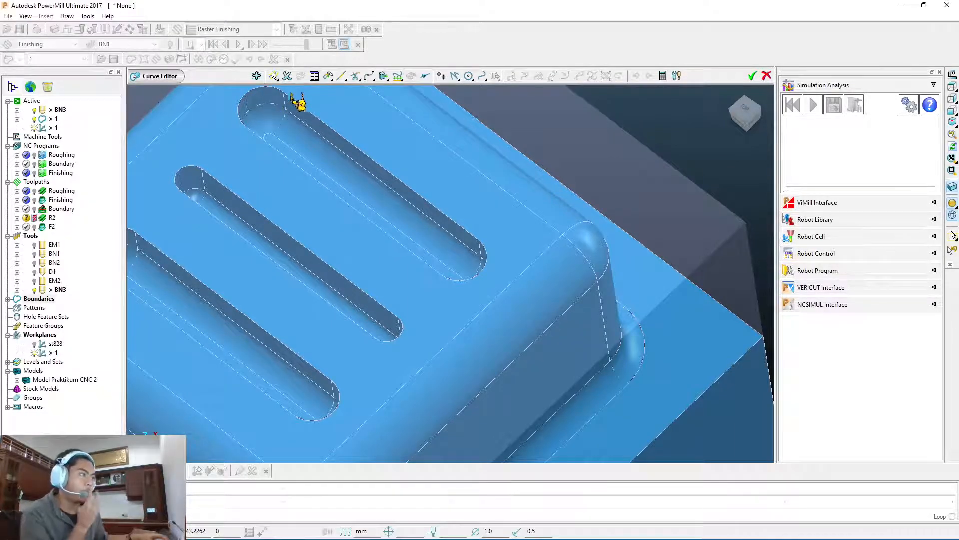
Step: Start collecting curves from the model and select the middle slot's two rounded end walls and one long side wall
left_click(257, 76)
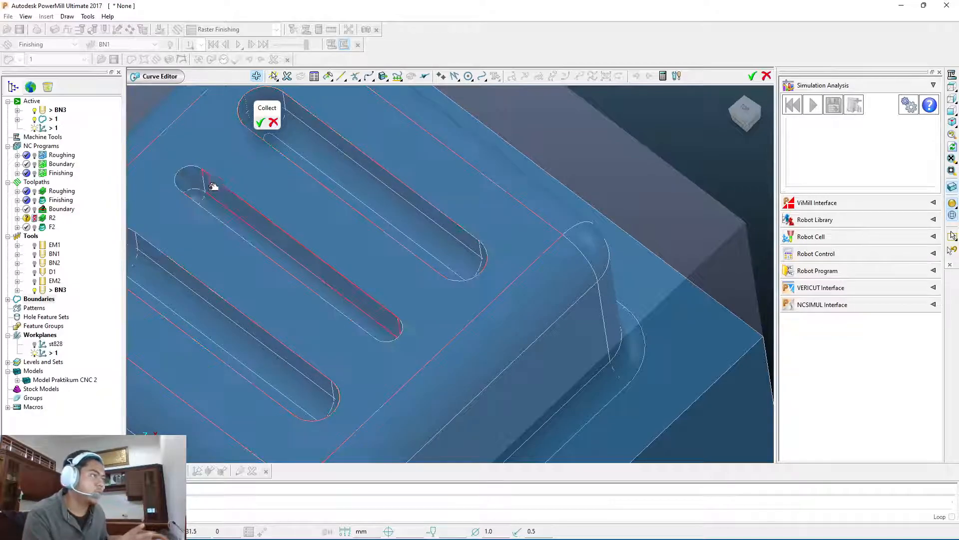
left_click(199, 186)
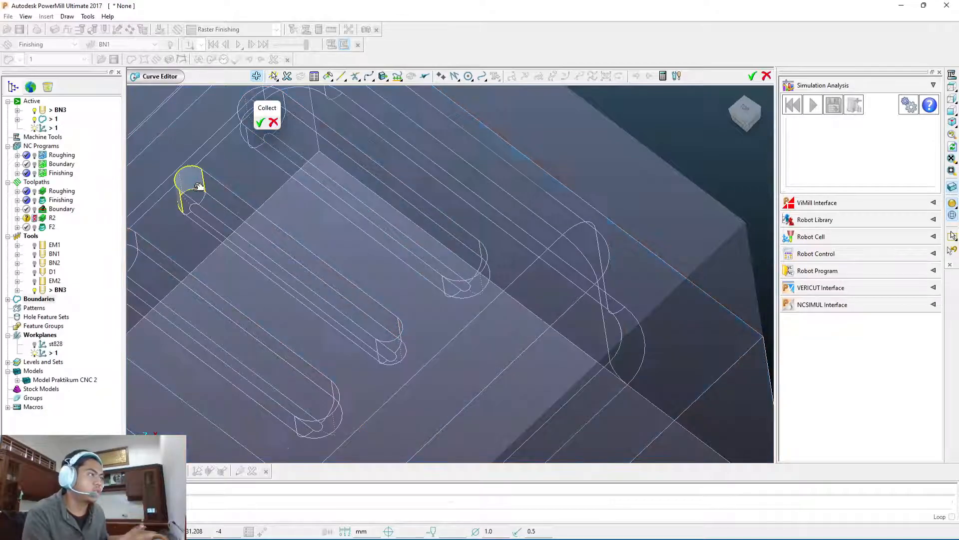
left_click(232, 192)
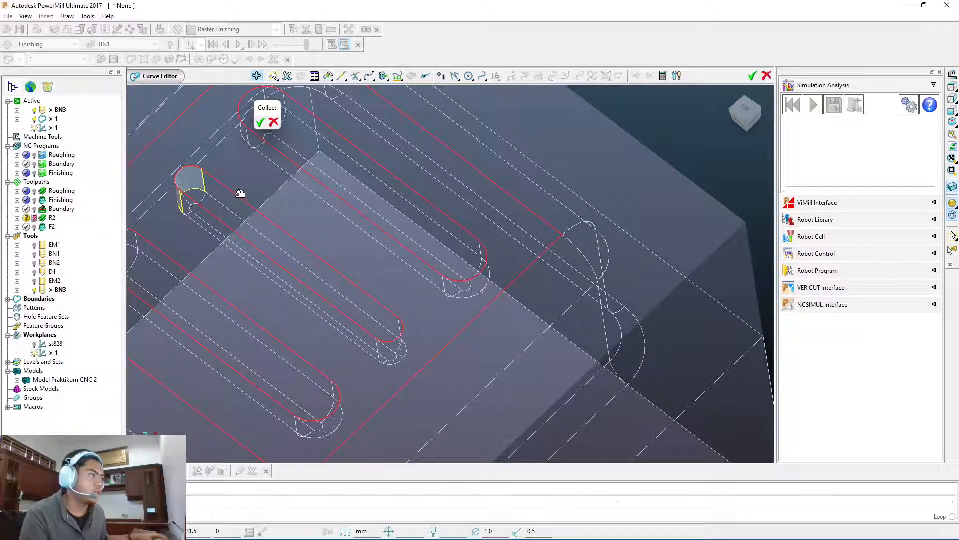
left_click(254, 225)
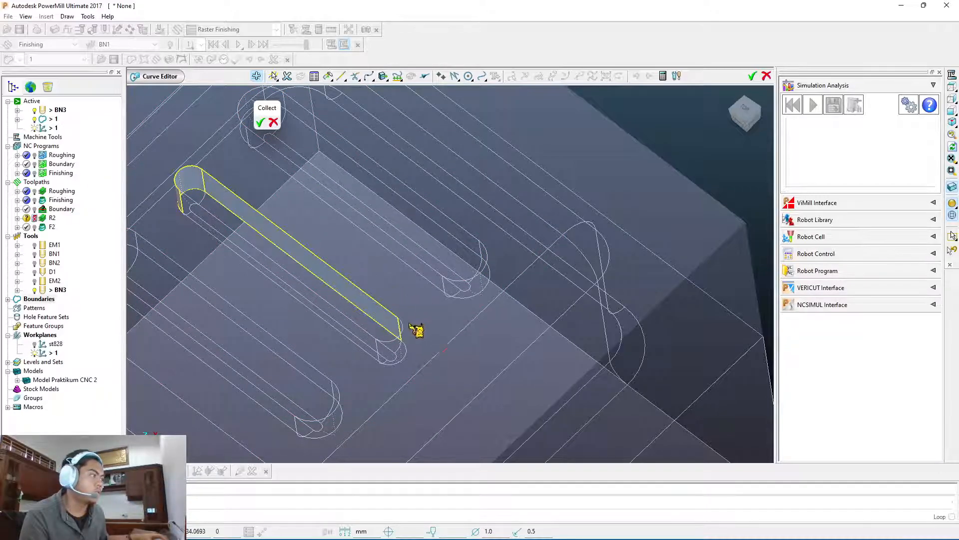
left_click(404, 343)
left_click(380, 345)
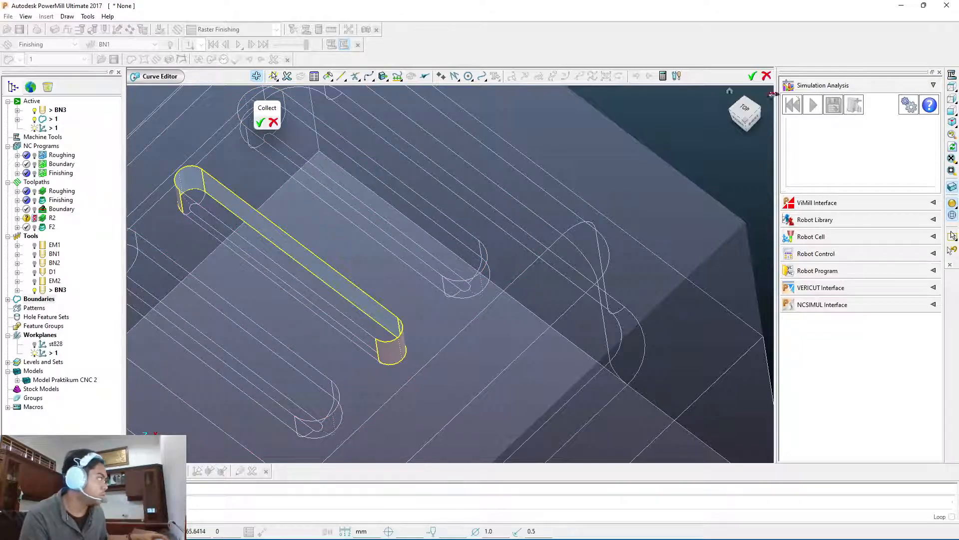
Step: Add the middle slot's opposite side wall and the long surfaces along its floor to the collection
left_click(744, 109)
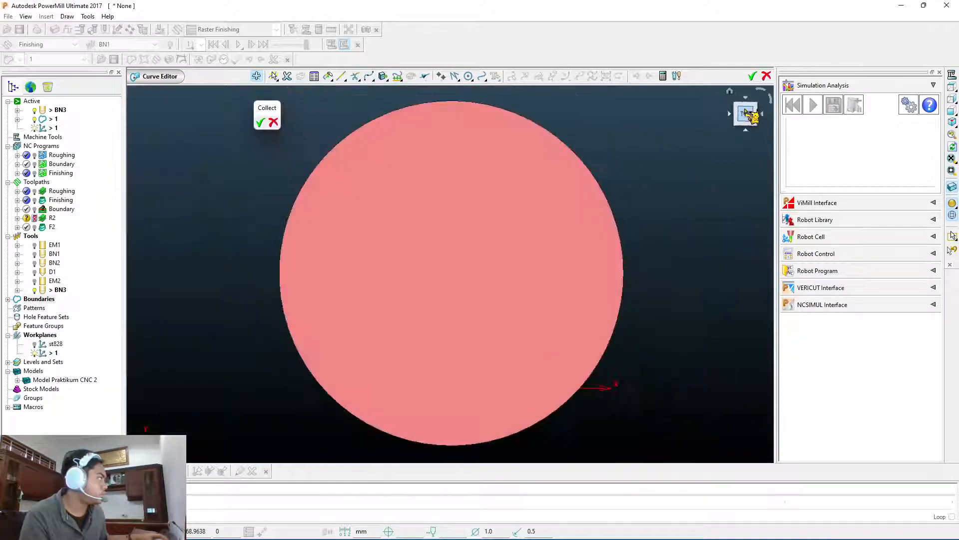
middle_click_drag(636, 270, 629, 223)
scroll(478, 424, "up", 2)
scroll(478, 425, "down", 4)
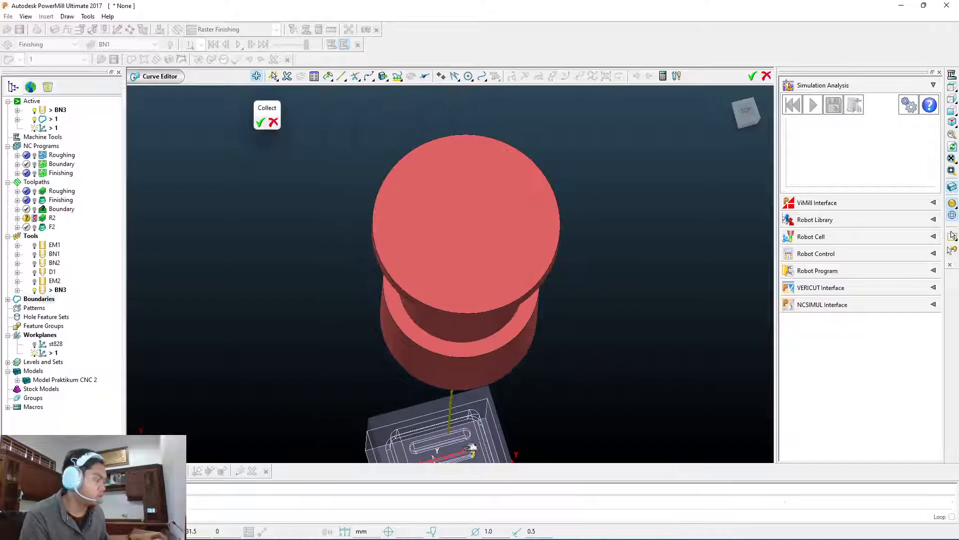
middle_click_drag(520, 444, 545, 324, "shift")
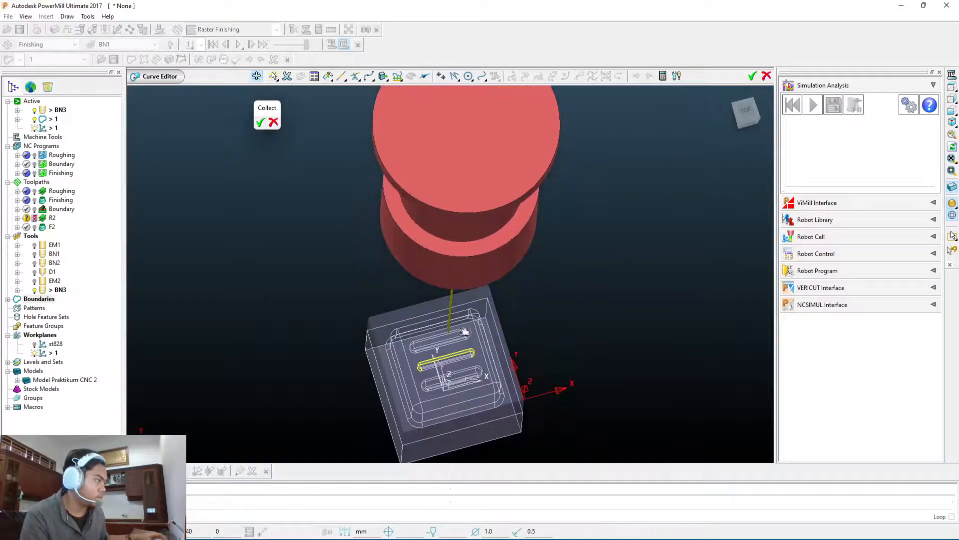
scroll(442, 344, "up", 3)
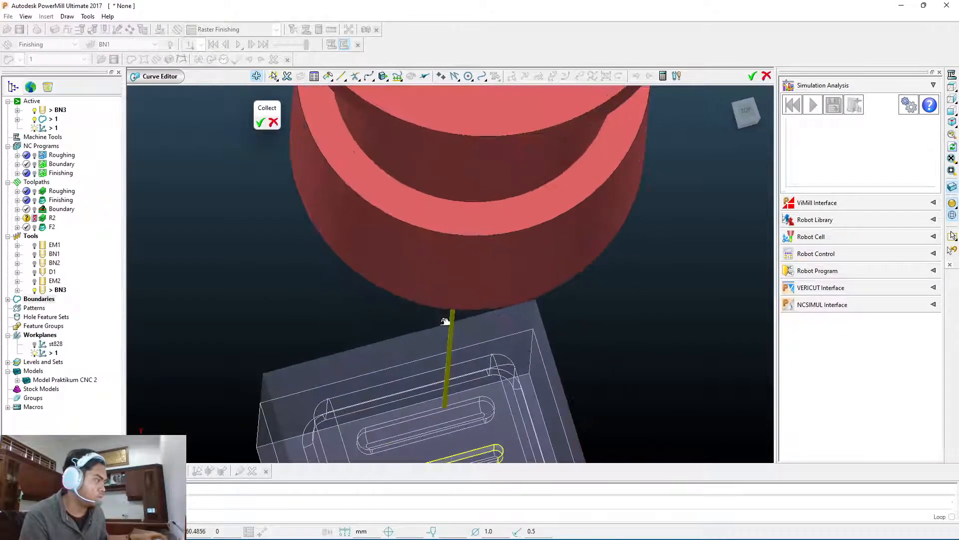
middle_click_drag(492, 415, 495, 184, "shift")
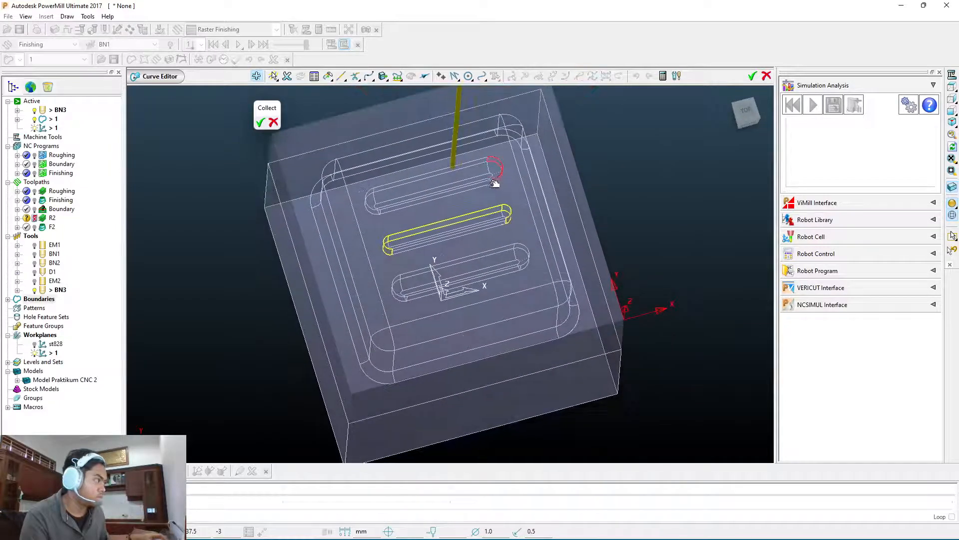
scroll(482, 200, "up", 5)
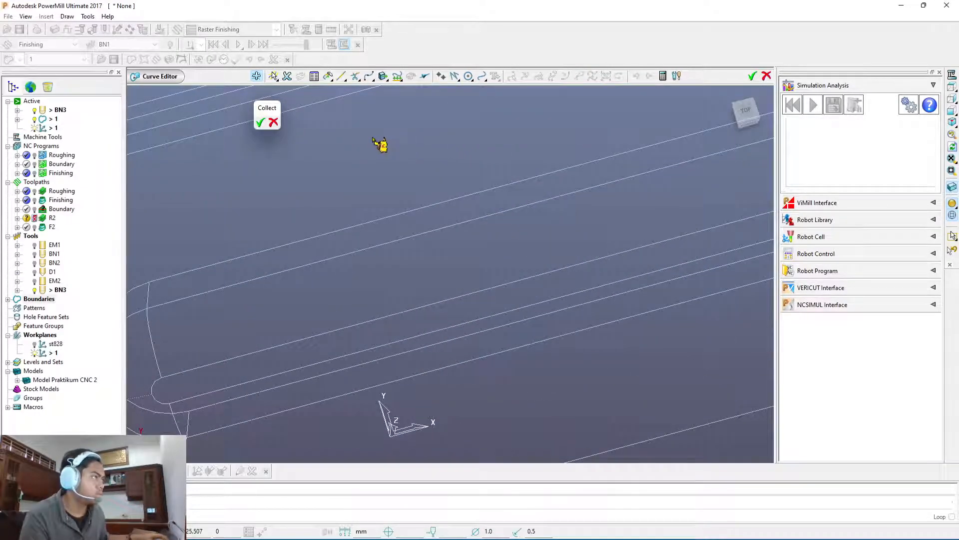
middle_click_drag(372, 142, 531, 300, "shift")
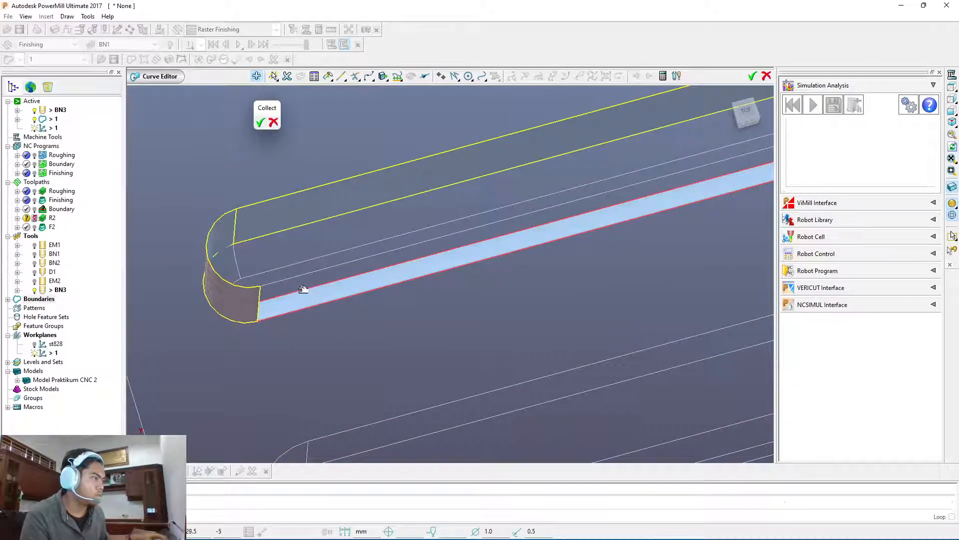
left_click(304, 286)
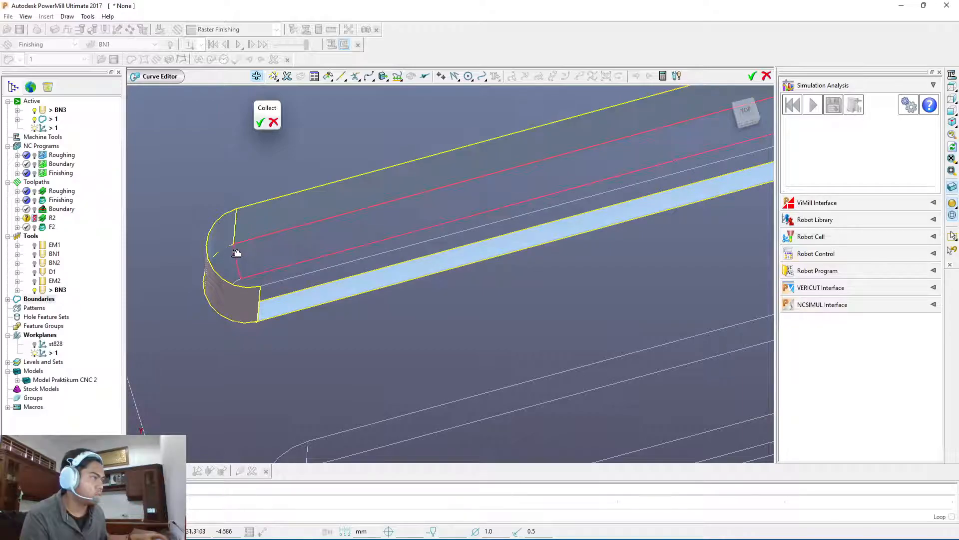
left_click(239, 277)
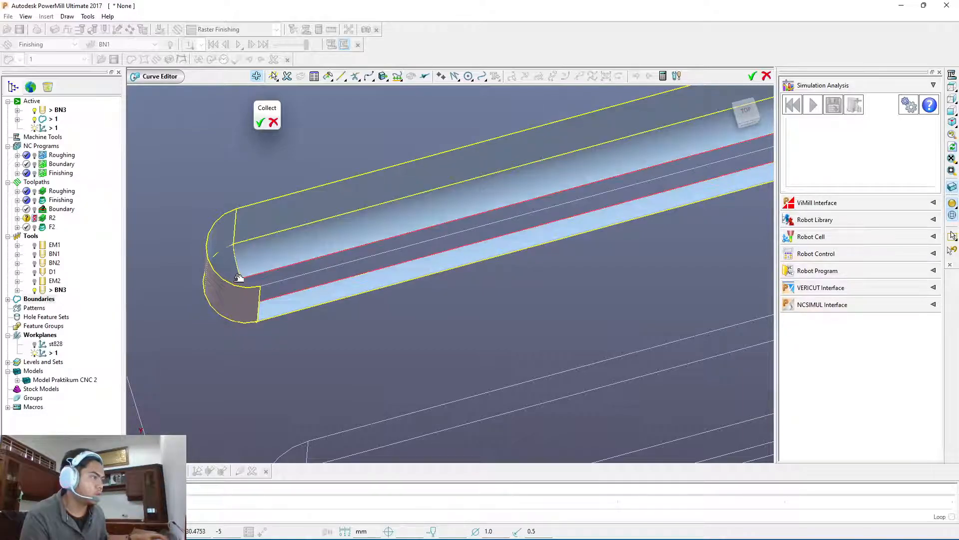
mouse_move(390, 236)
middle_mouse_down()
mouse_move(369, 235)
mouse_move(390, 236)
middle_mouse_up()
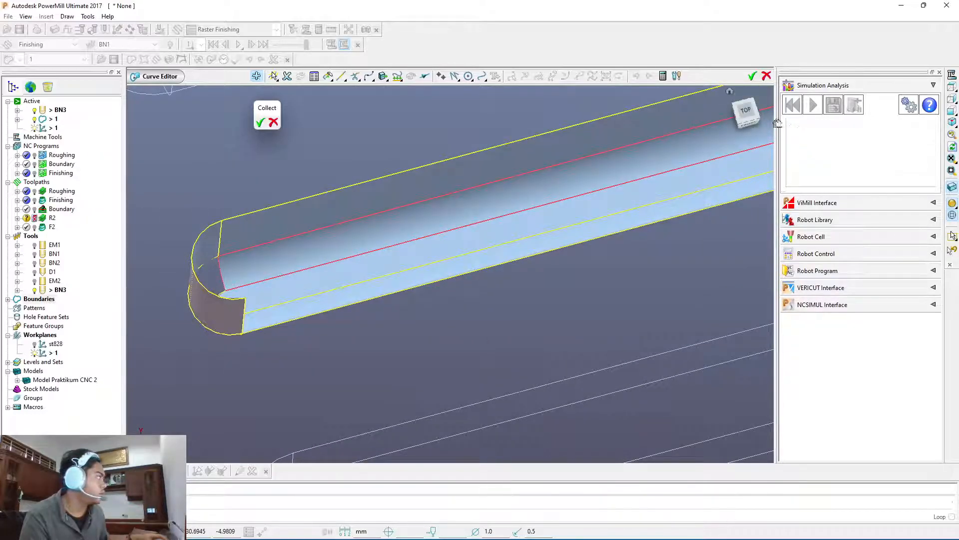
Step: Add the curved fillet surface at one end of the middle slot's floor to the collection
left_click(749, 122)
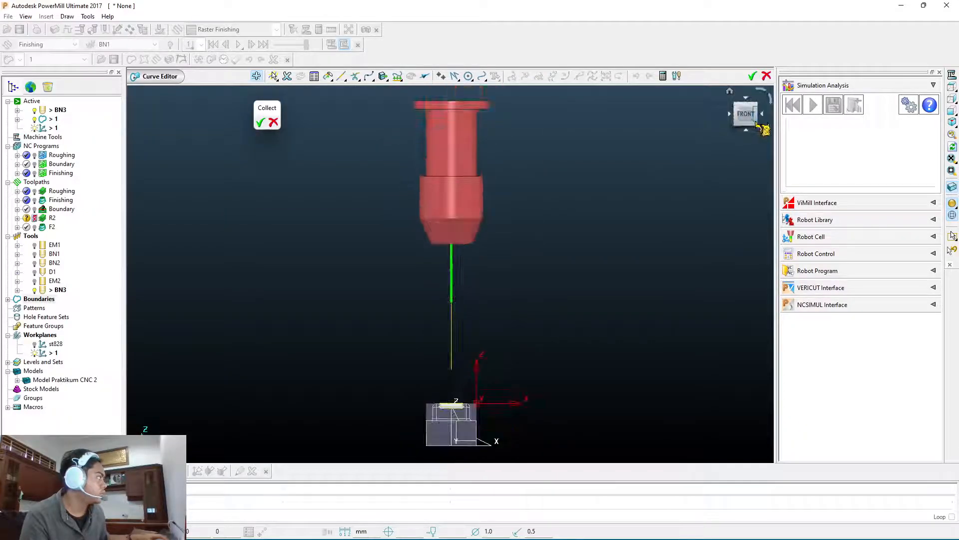
left_click(762, 115)
middle_click_drag(611, 282, 587, 319)
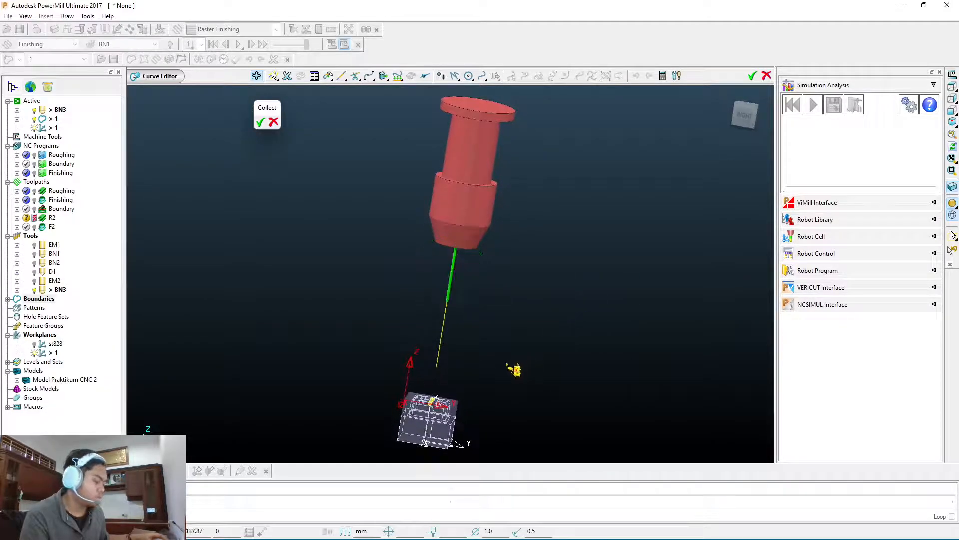
middle_click_drag(499, 396, 534, 364, "shift")
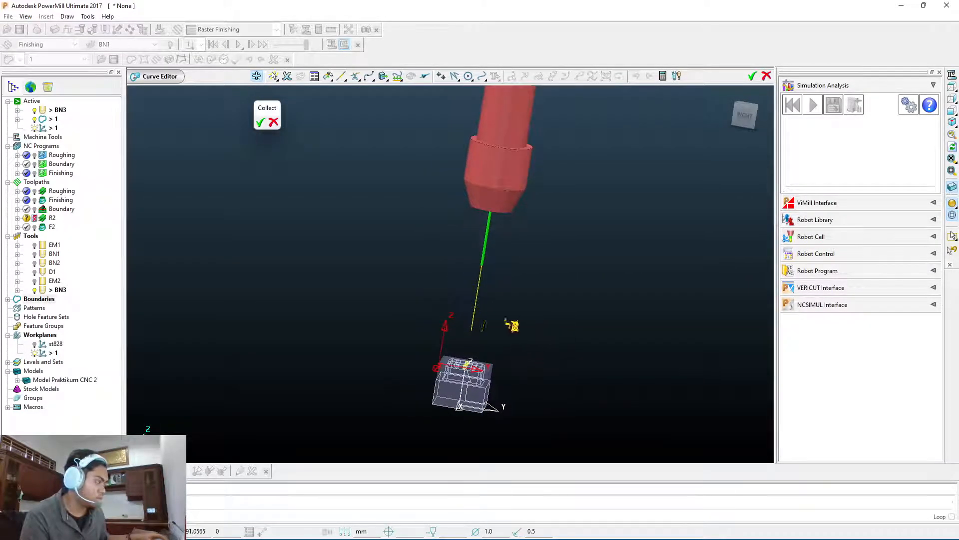
left_click(748, 112)
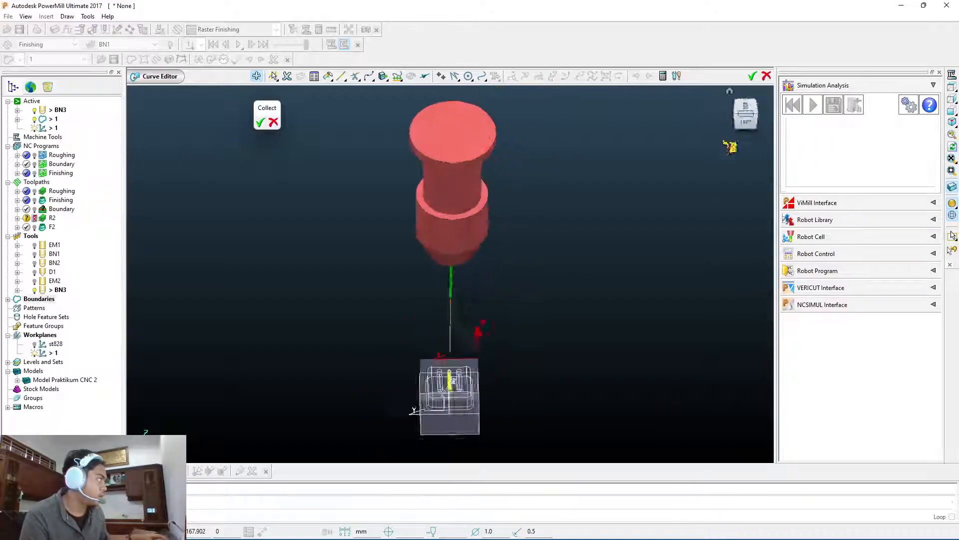
scroll(456, 365, "up", 3)
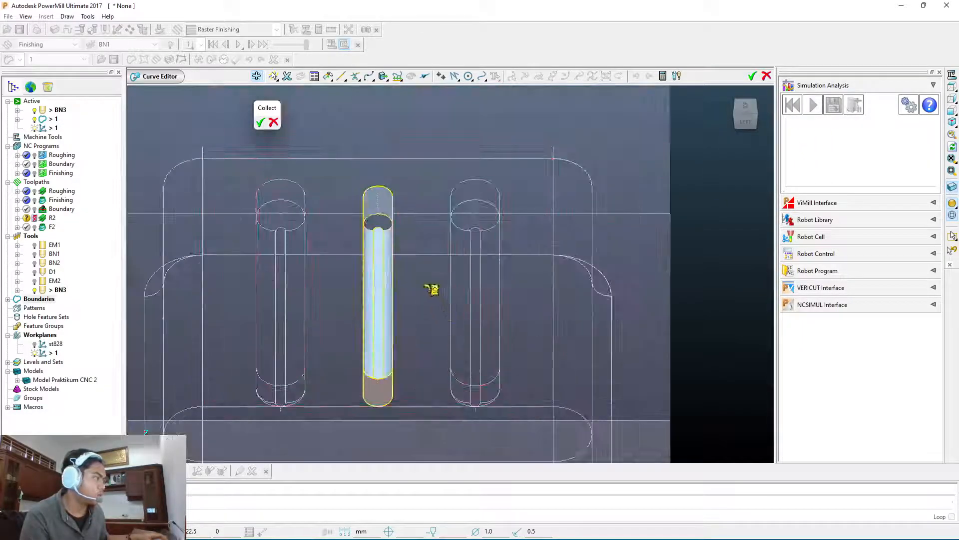
scroll(389, 232, "up", 2)
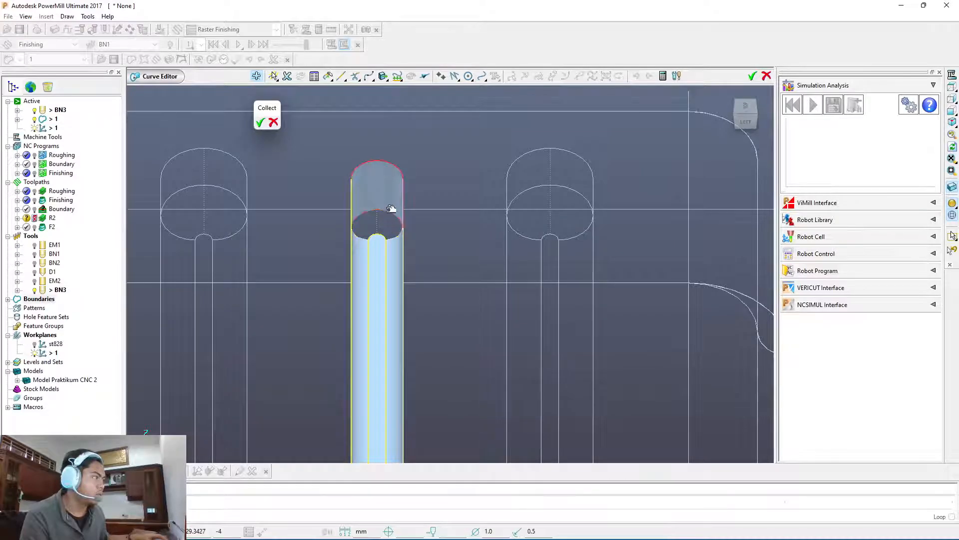
left_click(388, 233)
left_click(378, 222)
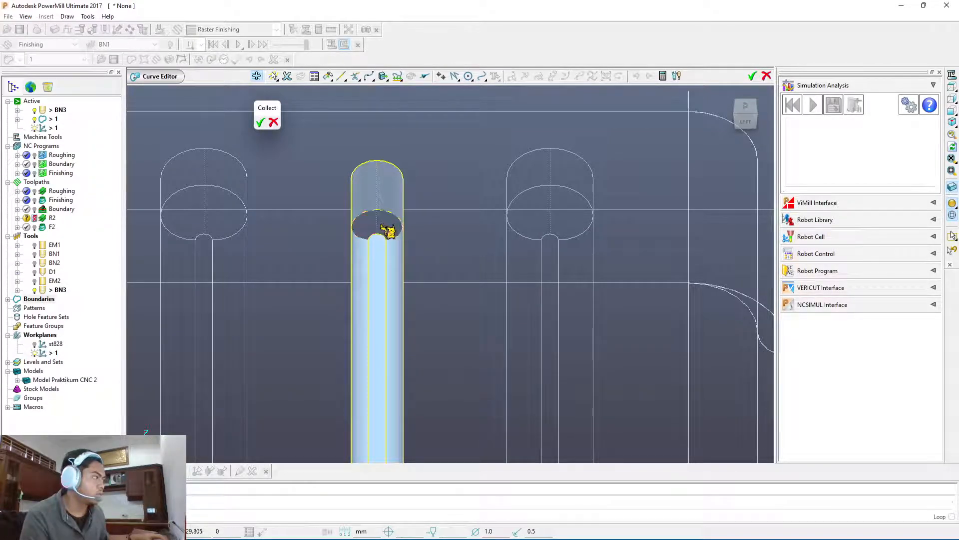
left_click(382, 270)
scroll(386, 399, "down", 2)
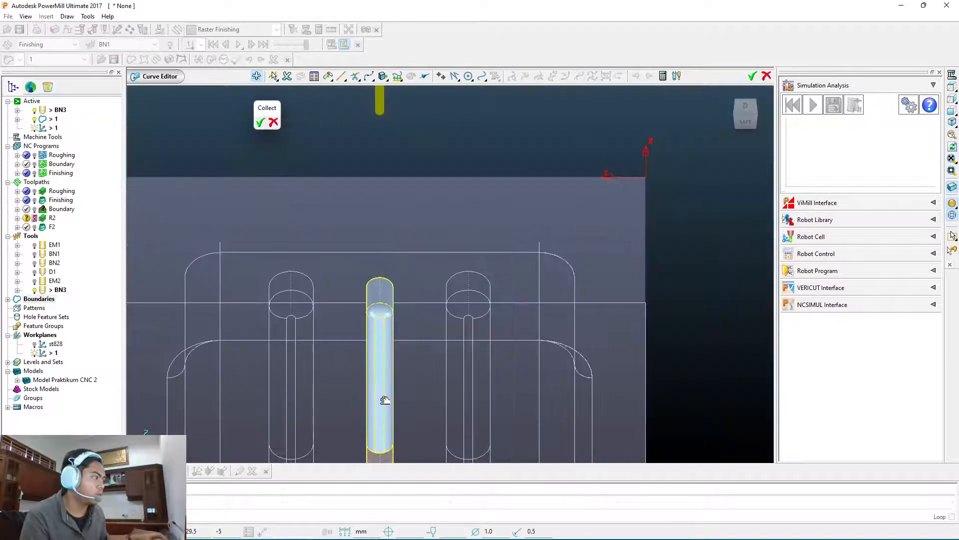
middle_click_drag(420, 404, 439, 315, "shift")
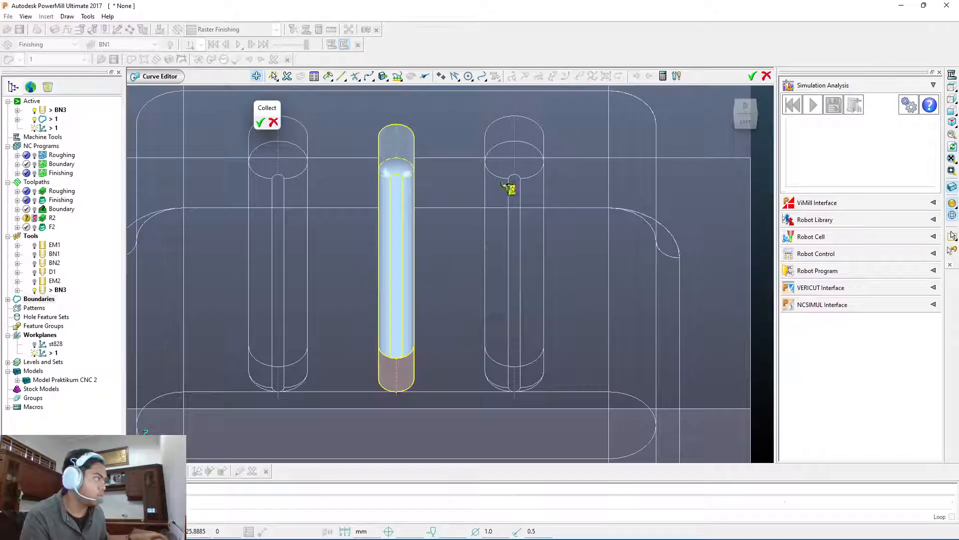
Step: Add the curved fillet surface at the opposite end of the middle slot's floor to the collection
left_click(745, 106)
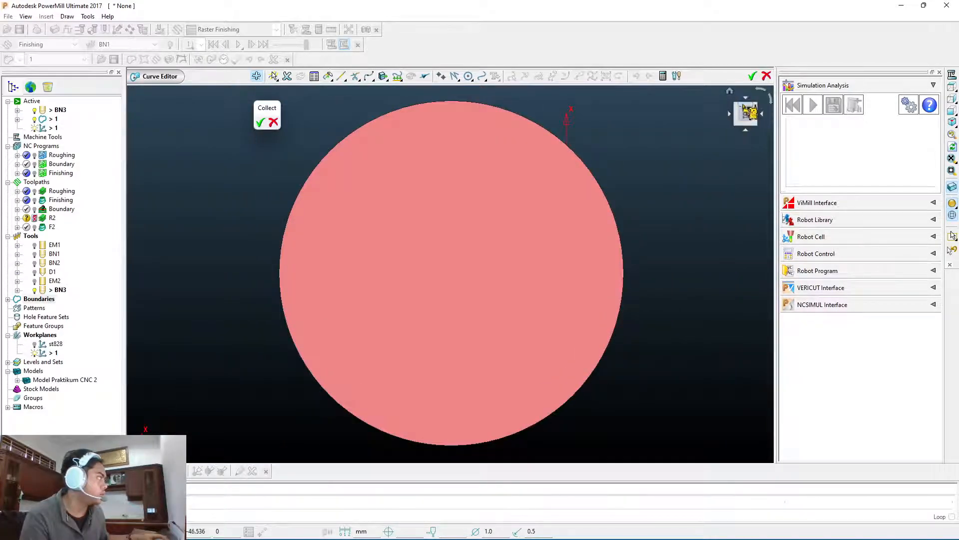
left_click(752, 109)
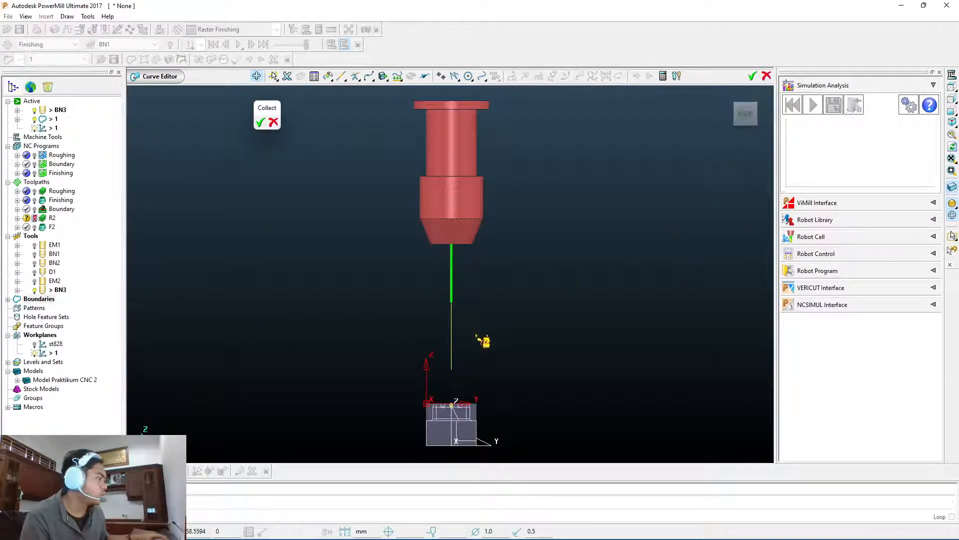
left_click(746, 105)
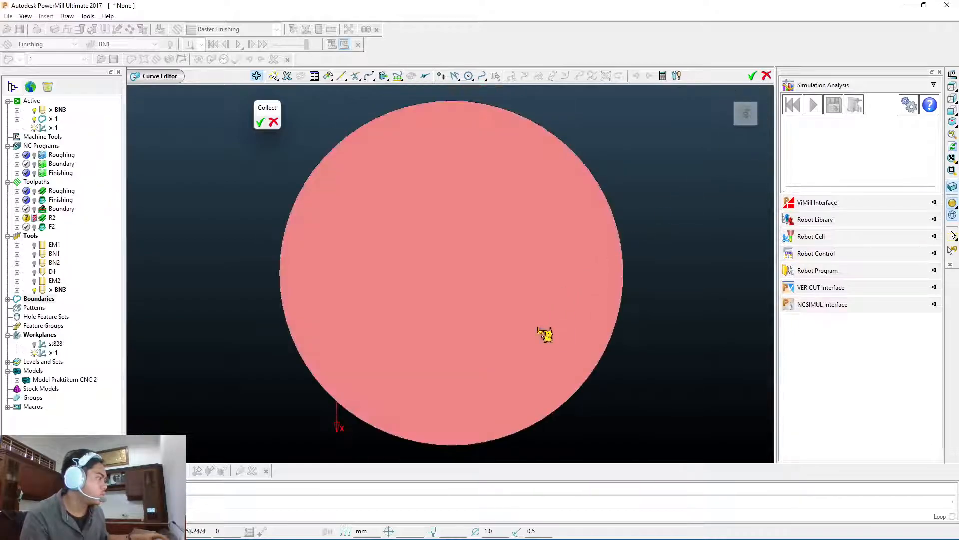
scroll(509, 359, "up", 4)
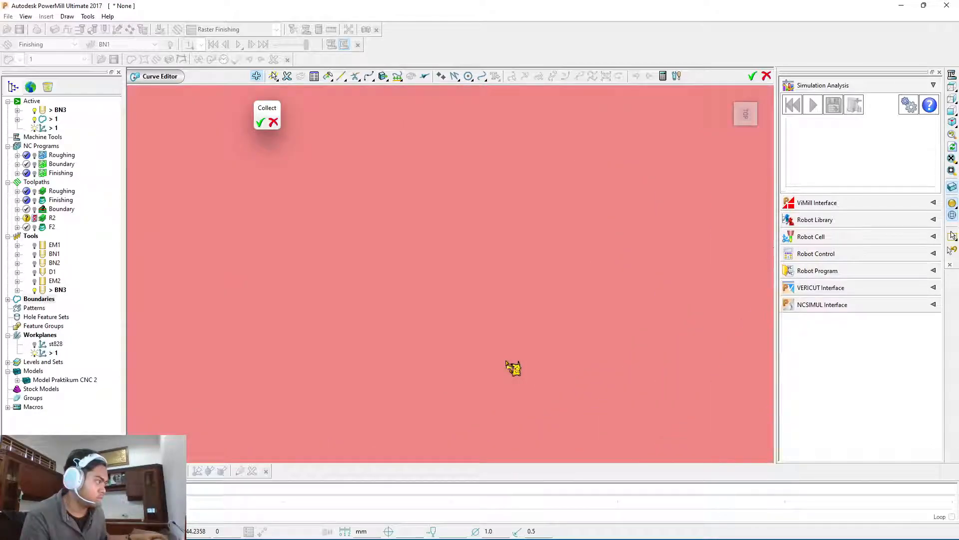
scroll(514, 368, "down", 3)
middle_click_drag(560, 425, 571, 281, "shift")
middle_click_drag(573, 328, 573, 287)
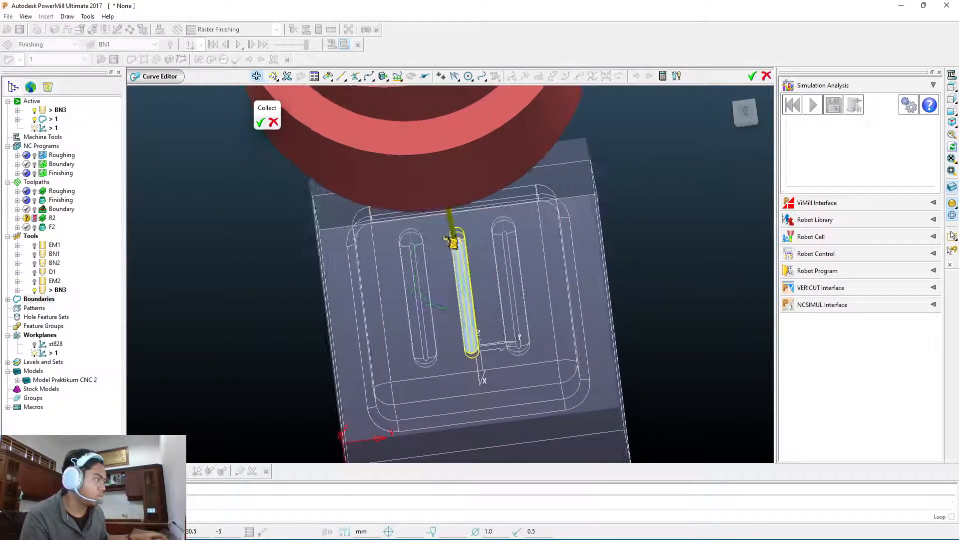
scroll(452, 244, "up", 5)
scroll(548, 273, "up", 3)
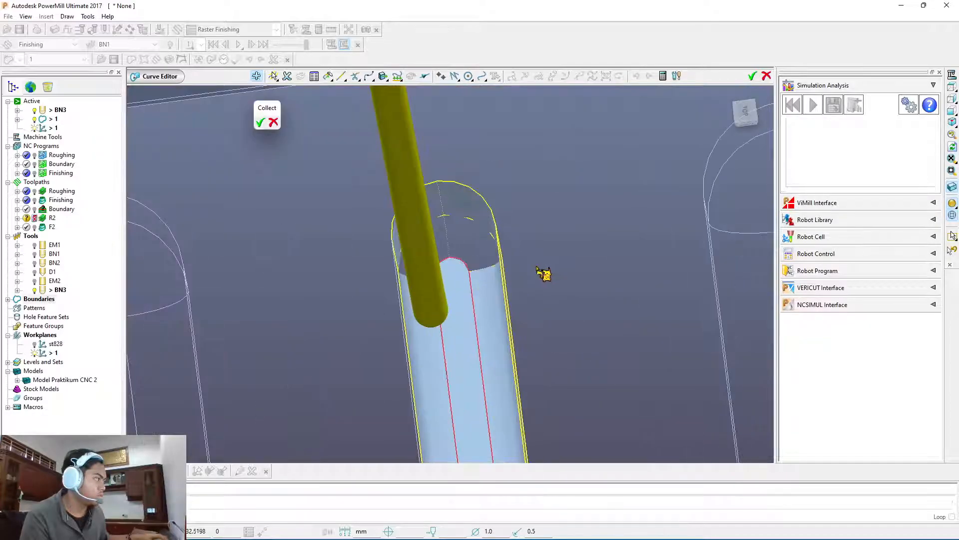
left_click(418, 212)
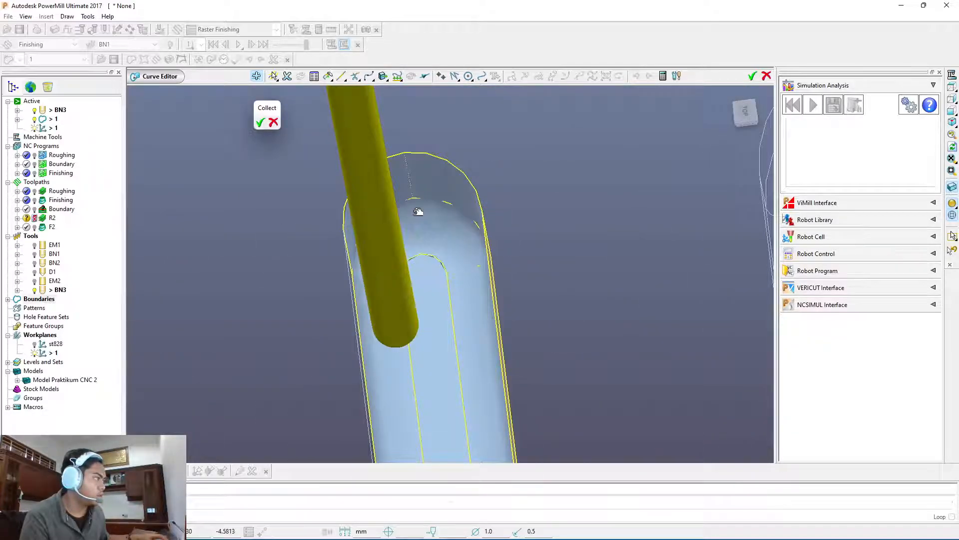
mouse_move(551, 287)
middle_mouse_down()
mouse_move(565, 287)
mouse_move(548, 286)
middle_mouse_up()
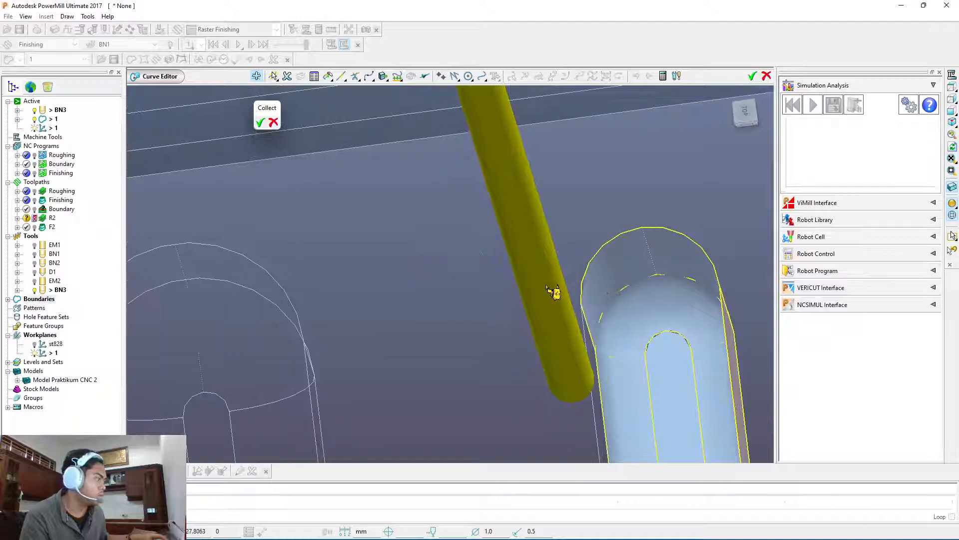
mouse_move(636, 396)
middle_mouse_down()
mouse_move(626, 381)
mouse_move(642, 398)
middle_mouse_up()
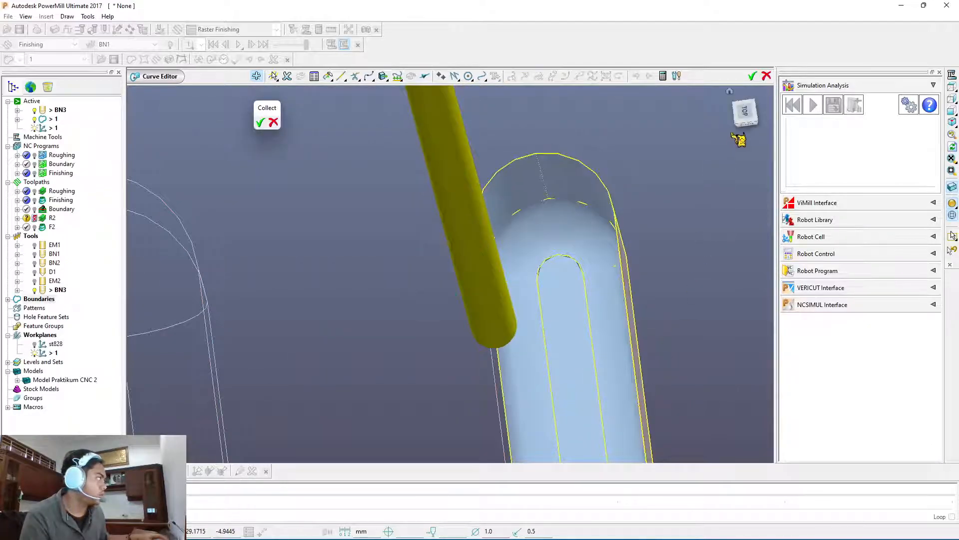
left_click(762, 120)
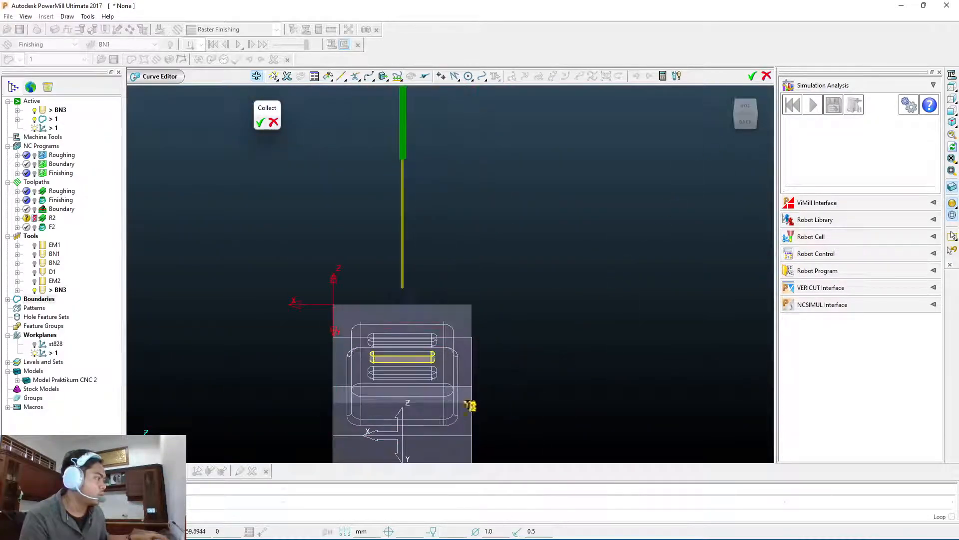
scroll(381, 360, "up", 10)
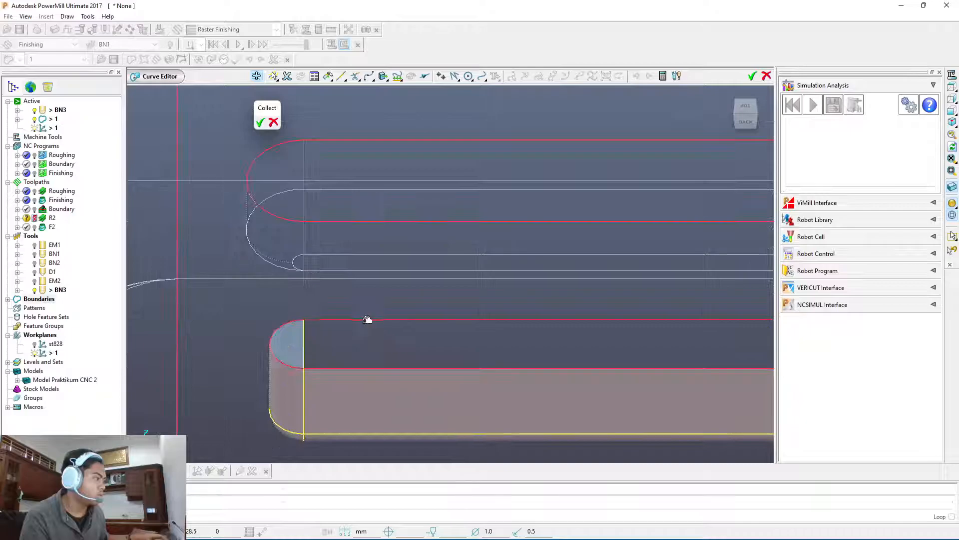
Step: Examine the middle slot from several angles, checking that its walls, fillets and floor are all included in the collection
mouse_move(376, 338)
middle_mouse_down()
mouse_move(380, 356)
mouse_move(376, 340)
middle_mouse_up()
scroll(404, 219, "up", 4)
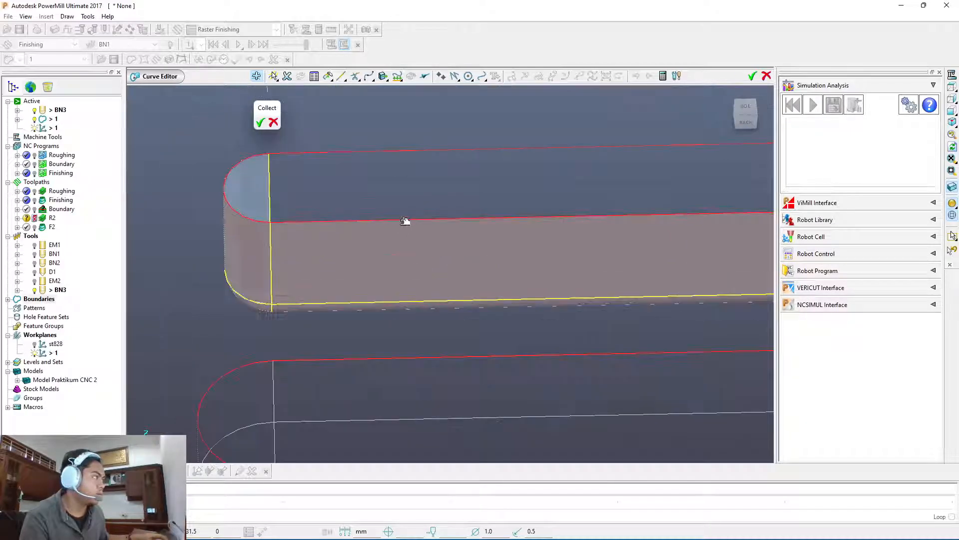
scroll(409, 200, "down", 4)
scroll(409, 150, "up", 5)
middle_click_drag(410, 152, 407, 330)
scroll(408, 330, "down", 4)
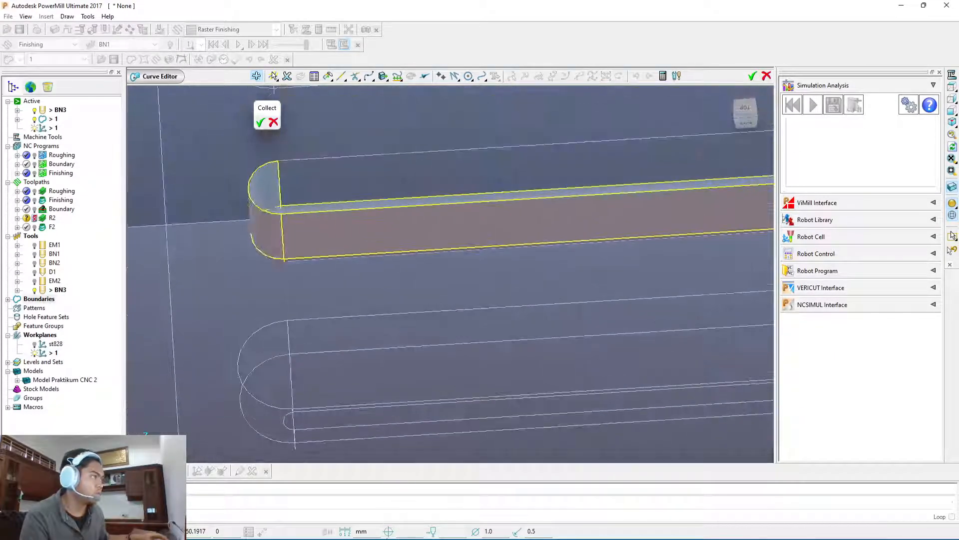
middle_click_drag(413, 242, 400, 311, "shift")
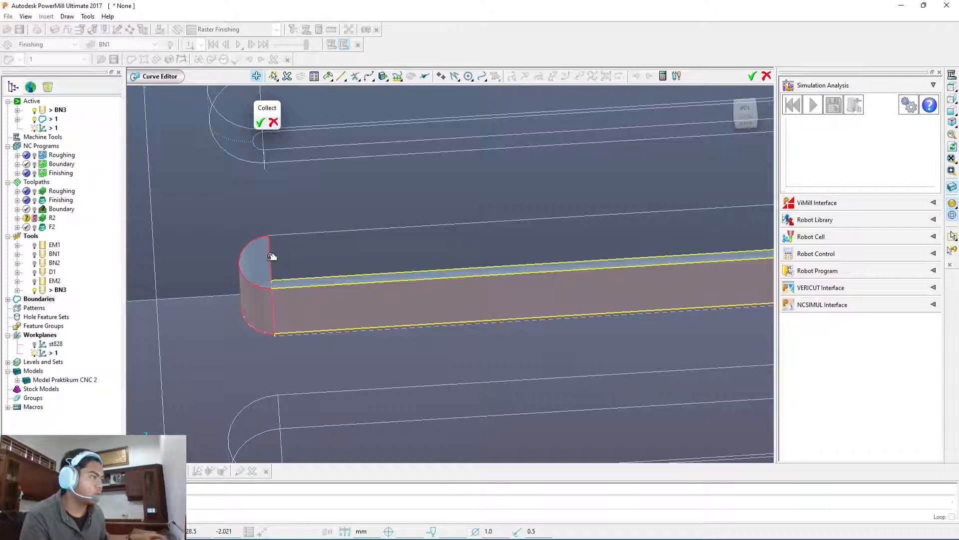
scroll(296, 262, "down", 5)
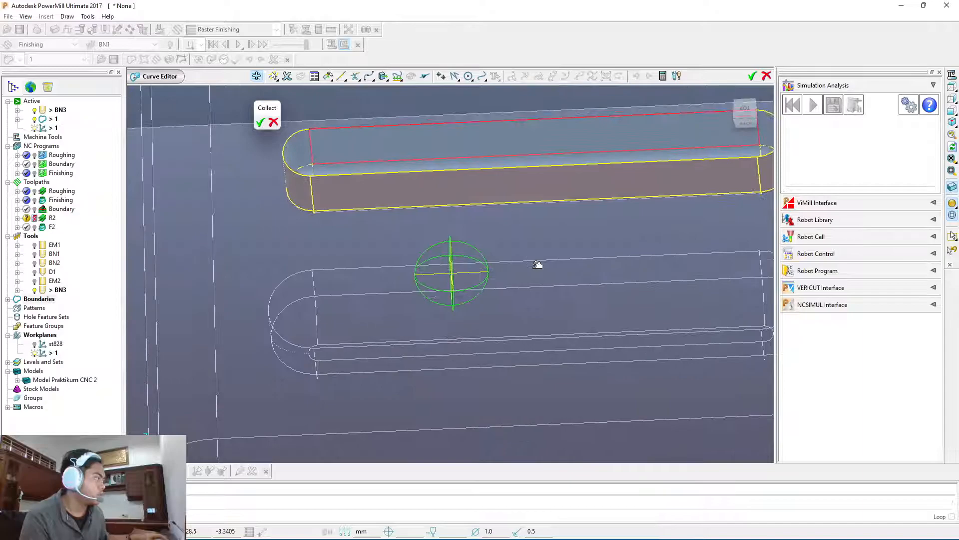
scroll(505, 141, "up", 4)
scroll(504, 141, "down", 2)
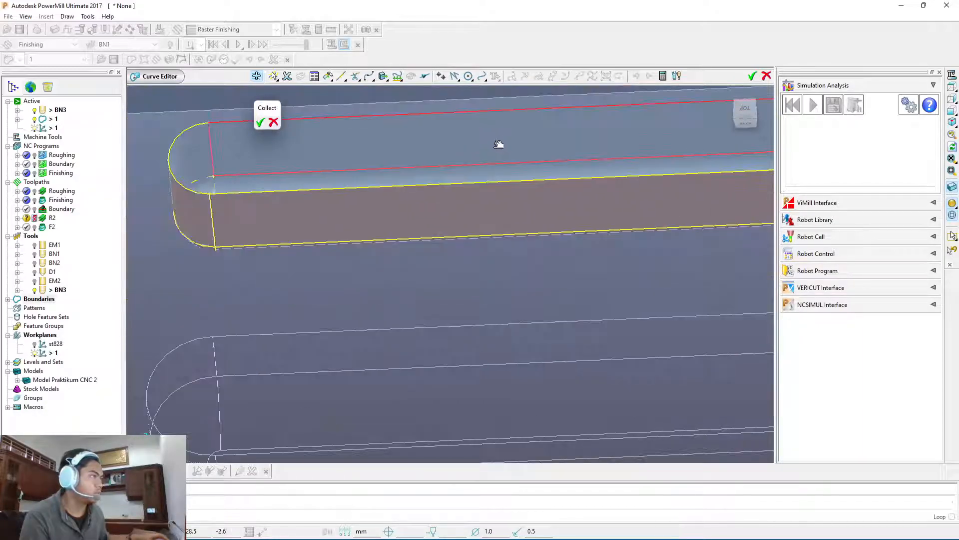
middle_click_drag(452, 173, 481, 146, "shift")
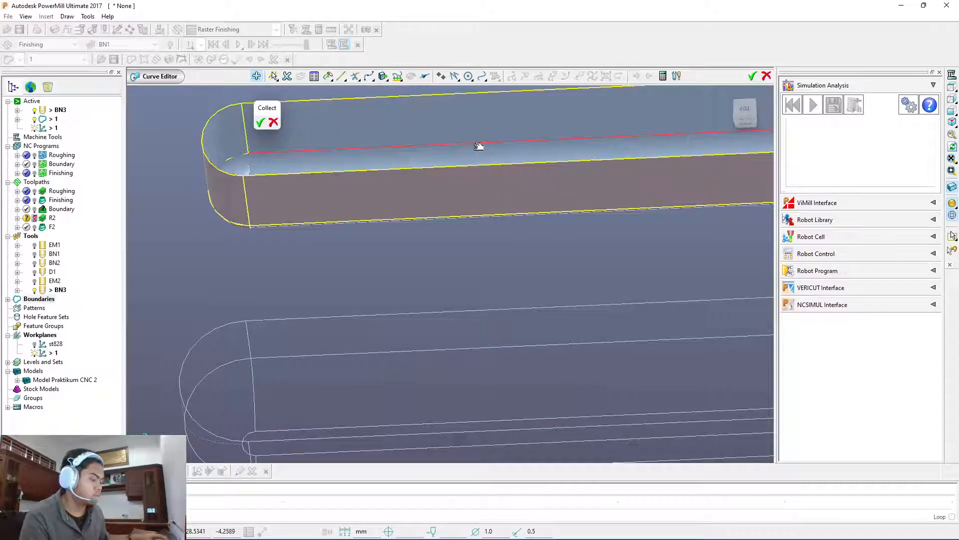
scroll(479, 147, "down", 4)
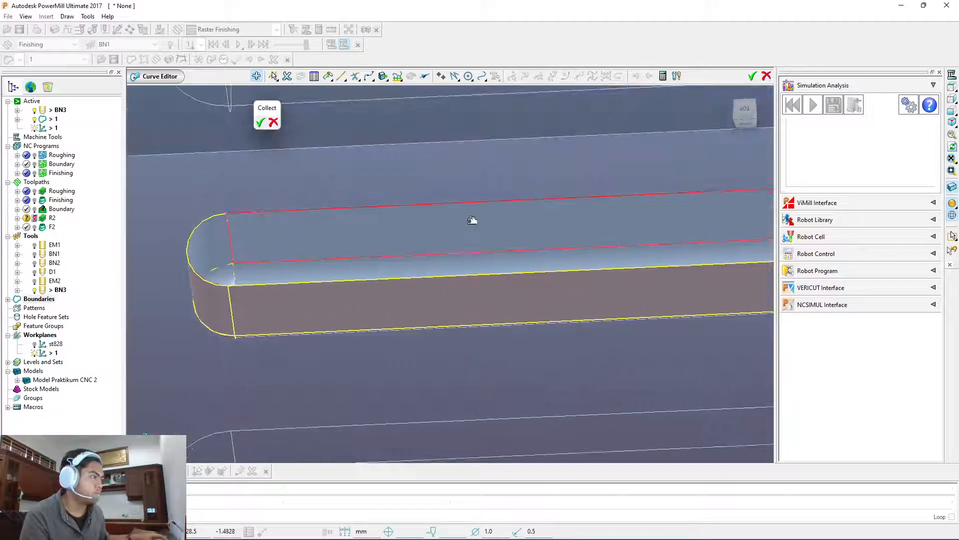
middle_click_drag(482, 218, 475, 265)
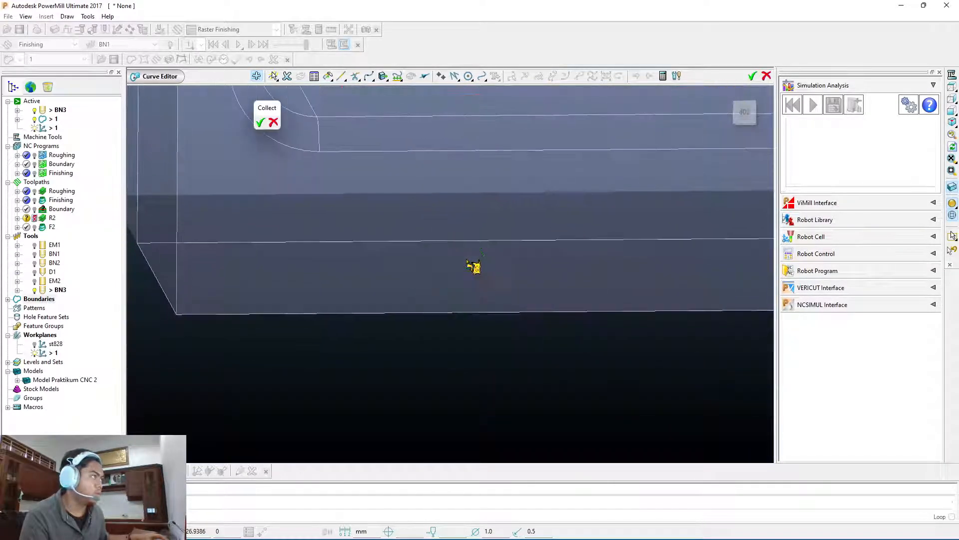
middle_click_drag(478, 152, 467, 510, "shift")
middle_click_drag(529, 125, 467, 399, "shift")
middle_click_drag(546, 271, 545, 275)
middle_click_drag(703, 181, 584, 407)
middle_click_drag(648, 339, 636, 323)
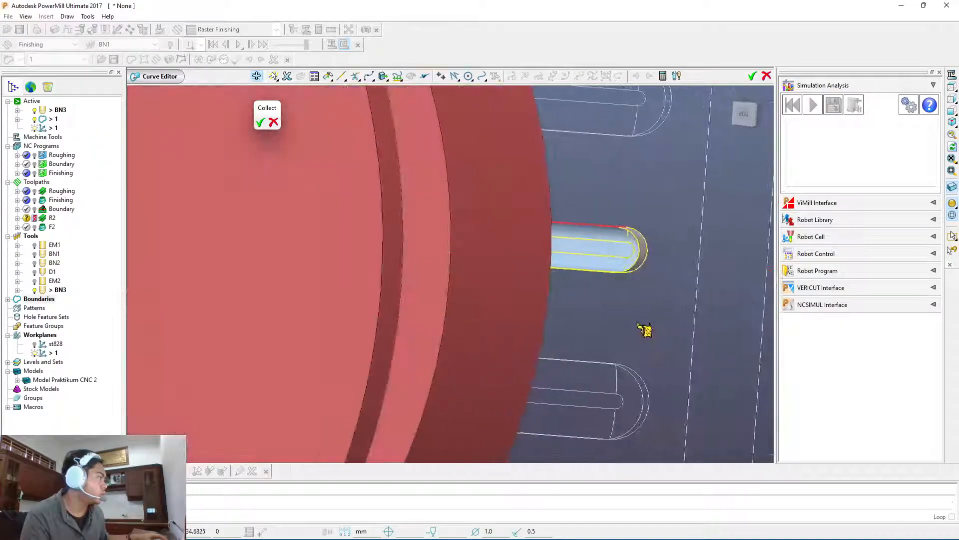
scroll(658, 287, "up", 5)
middle_click_drag(616, 227, 616, 227)
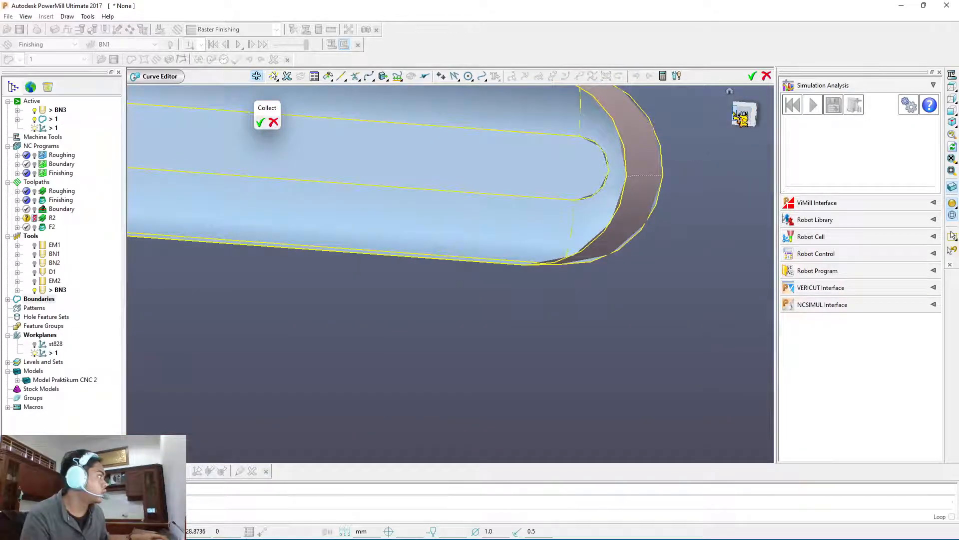
Step: Accept the curves collected from the middle slot and leave the curve editor
left_click(741, 118)
scroll(458, 400, "up", 6)
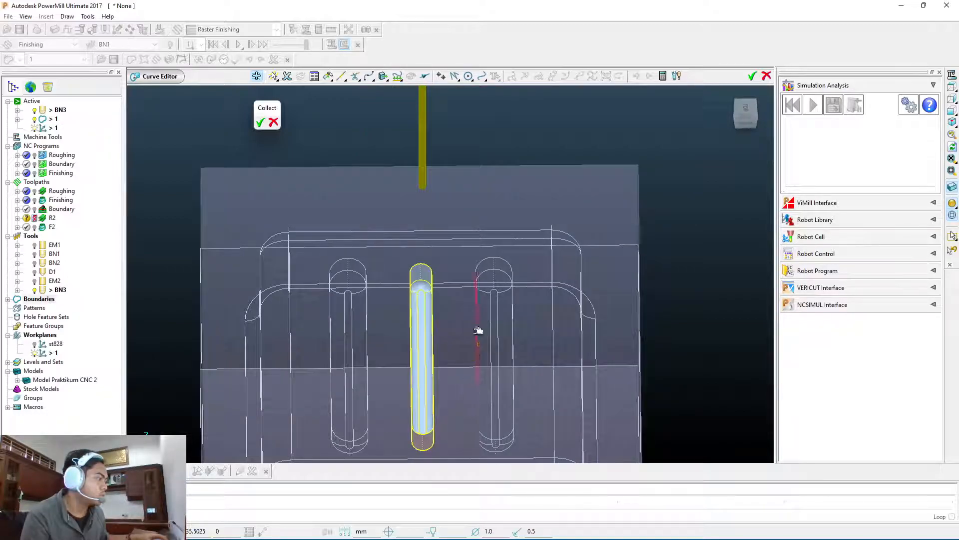
left_click(748, 106)
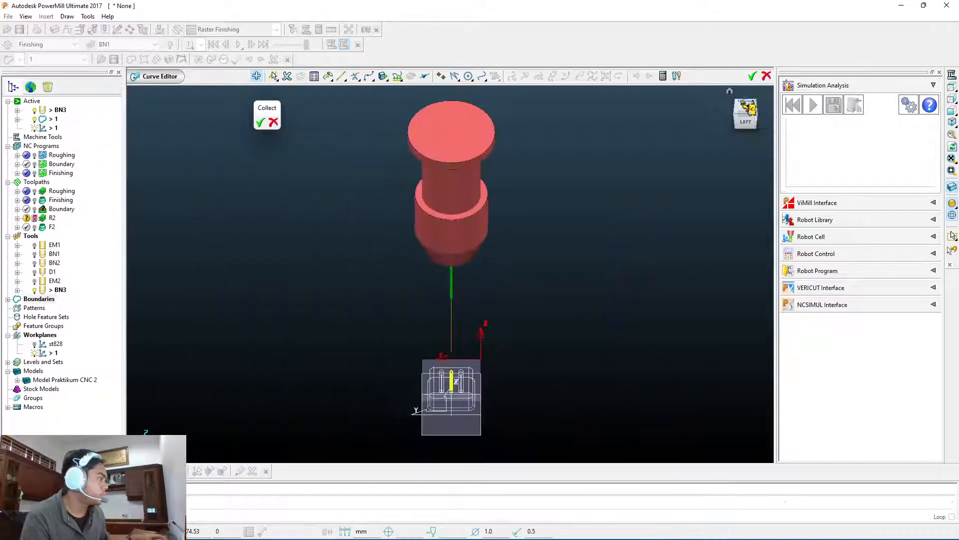
scroll(450, 390, "up", 3)
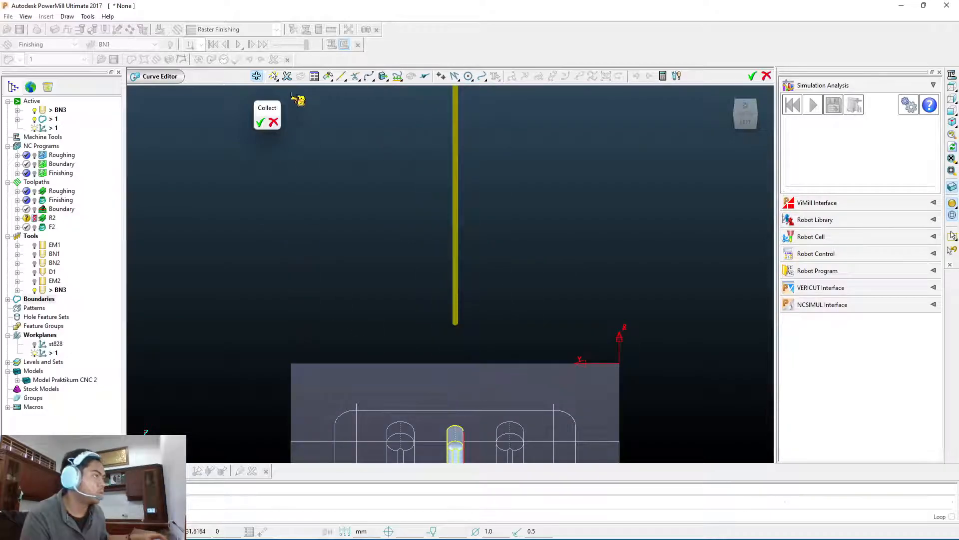
left_click(261, 122)
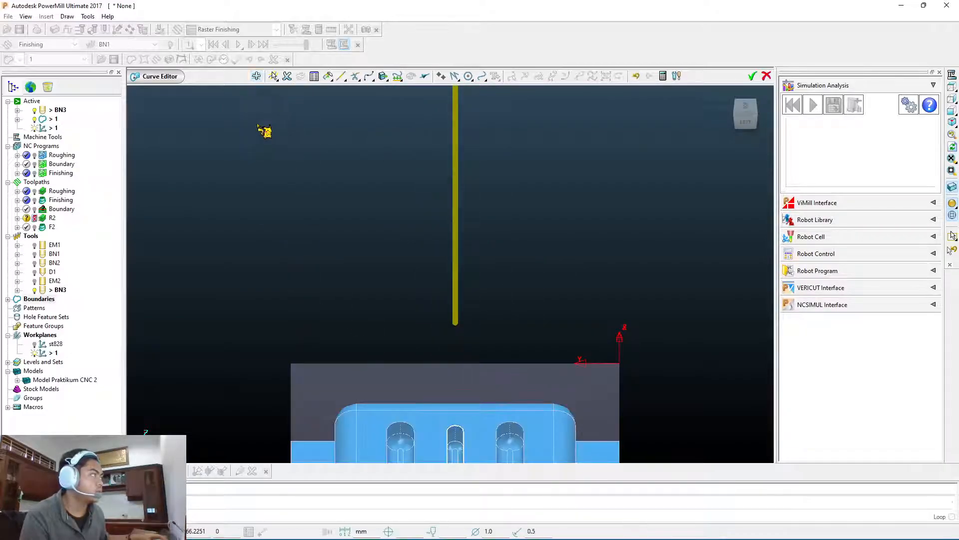
scroll(531, 248, "down", 2)
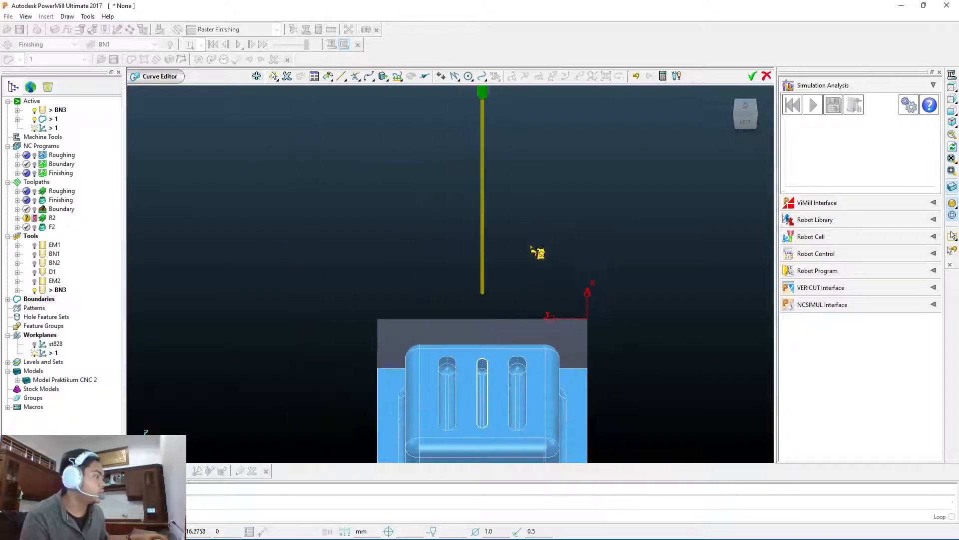
left_click(765, 78)
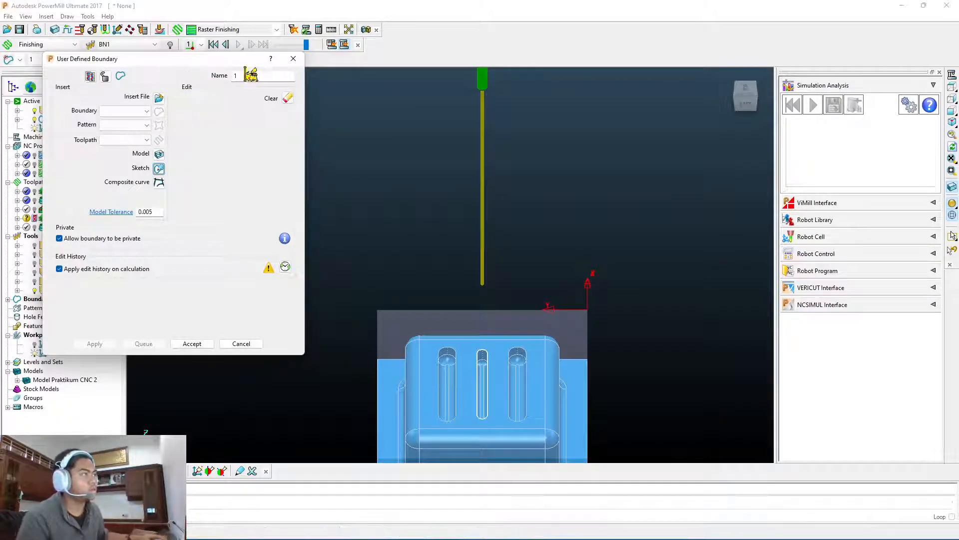
Step: Rename the user defined boundary as 2, accept it and expand the list of boundaries
type("2")
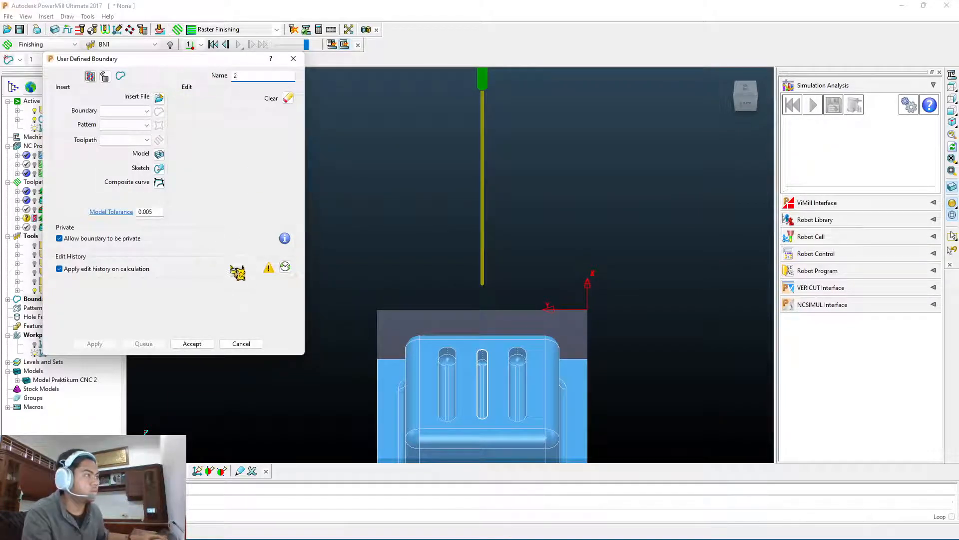
left_click(204, 343)
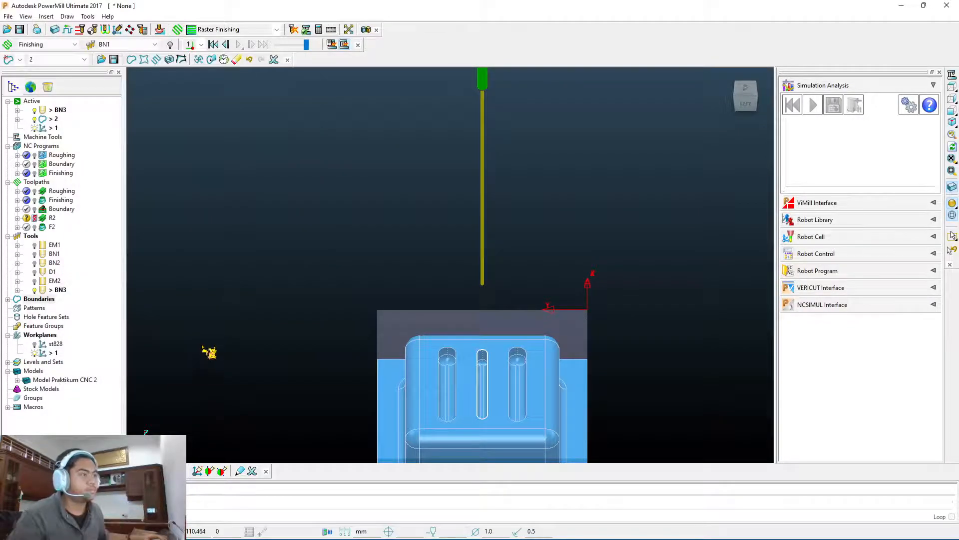
left_click(8, 299)
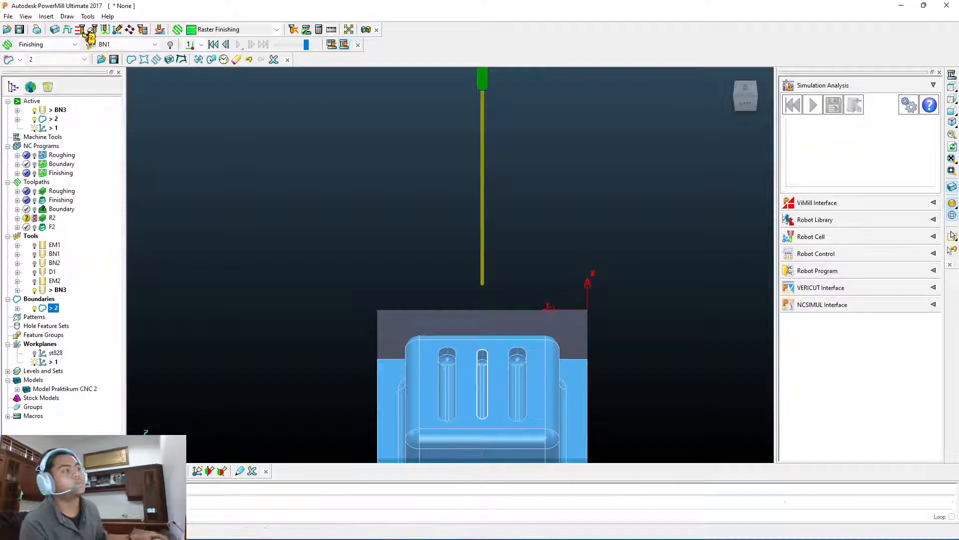
Step: Create a new toolpath with the Steep and Shallow Finishing strategy
left_click(180, 30)
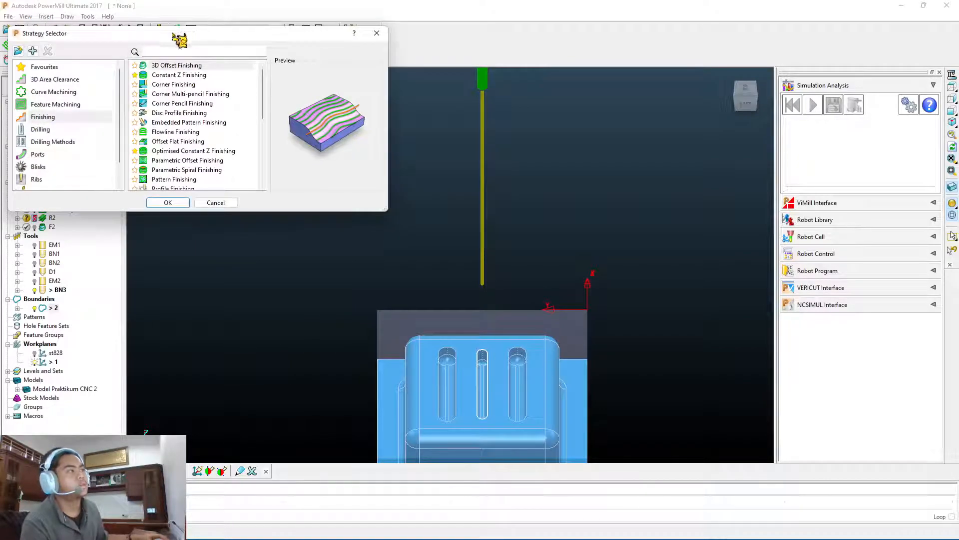
left_click(63, 118)
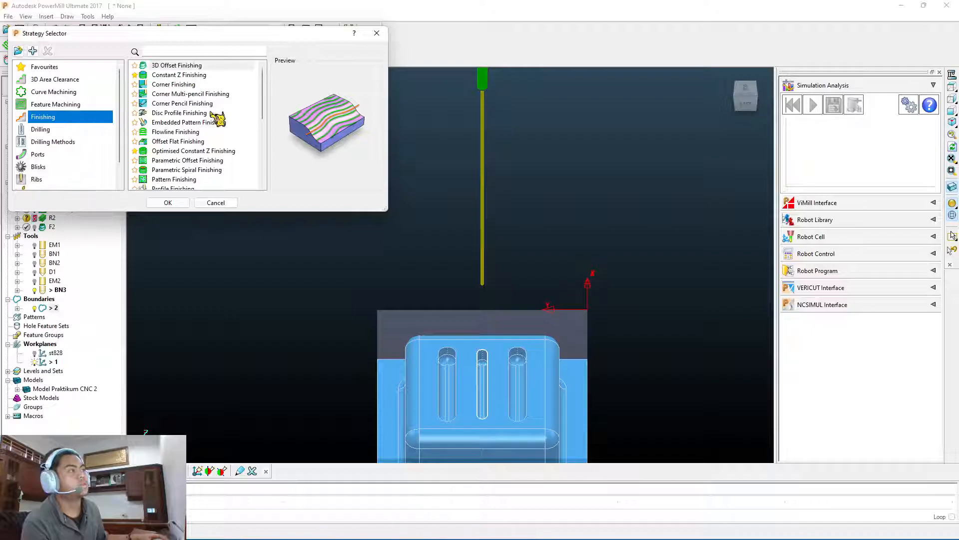
scroll(214, 121, "down", 5)
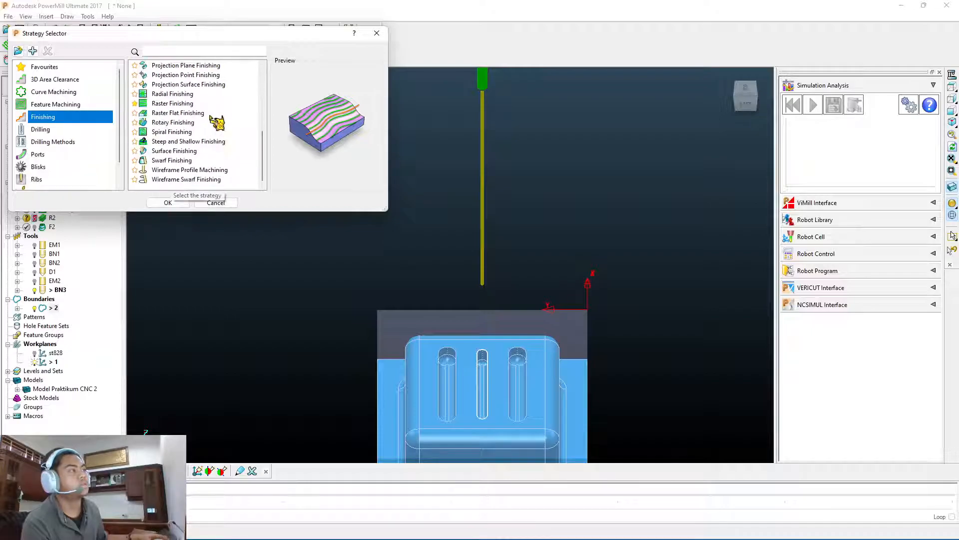
left_click(193, 143)
left_click(160, 204)
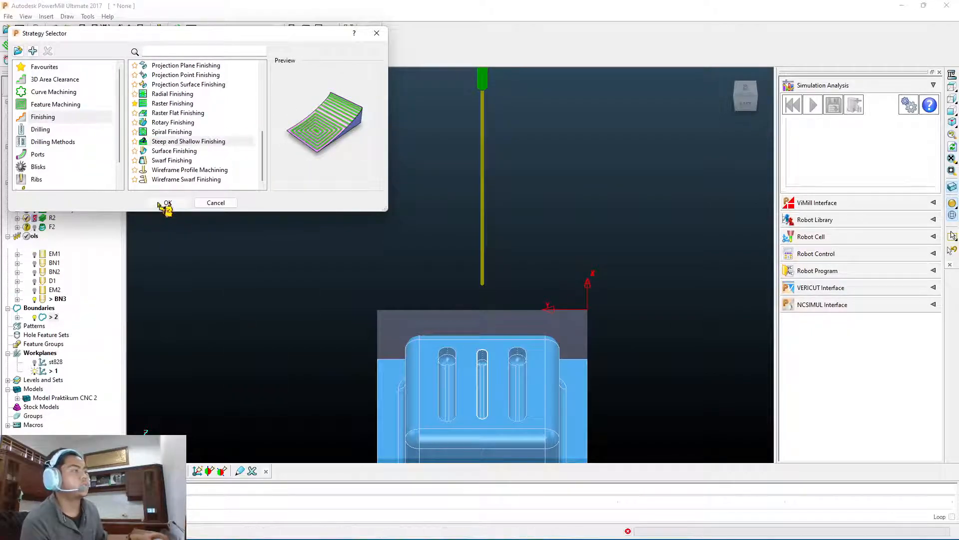
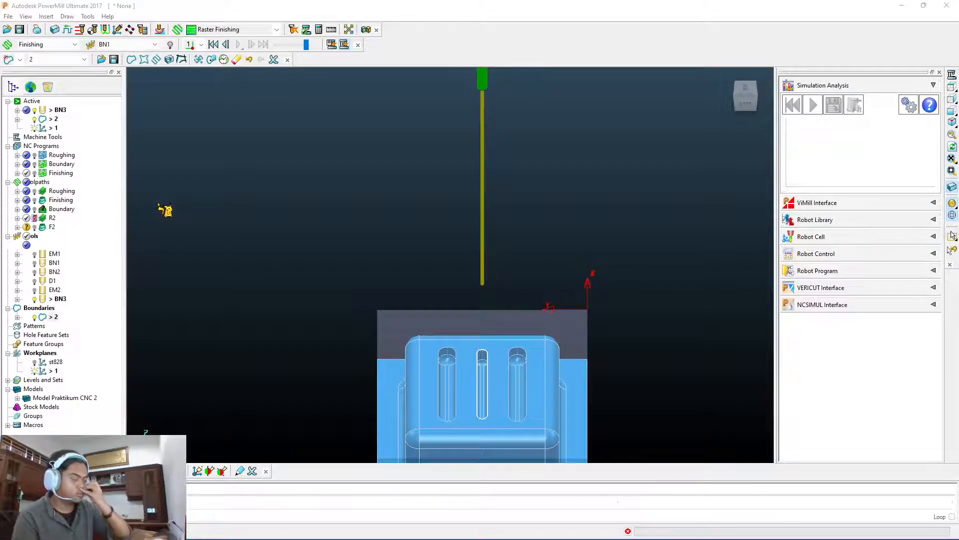
Step: Set the steep stepdown to 1.0 and the shallow stepover to 0.1 for the finishing toolpath
mouse_move(246, 524)
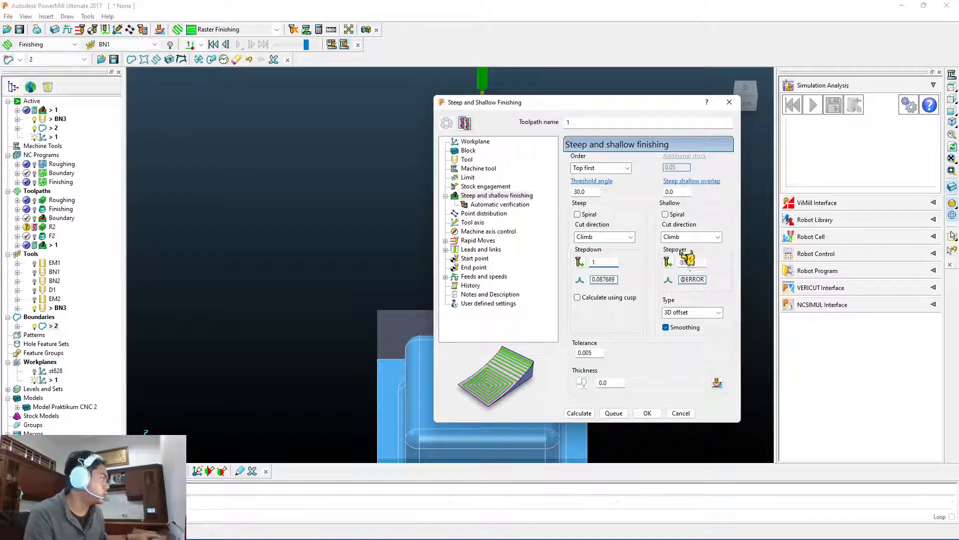
double_click(684, 262)
type("0.1")
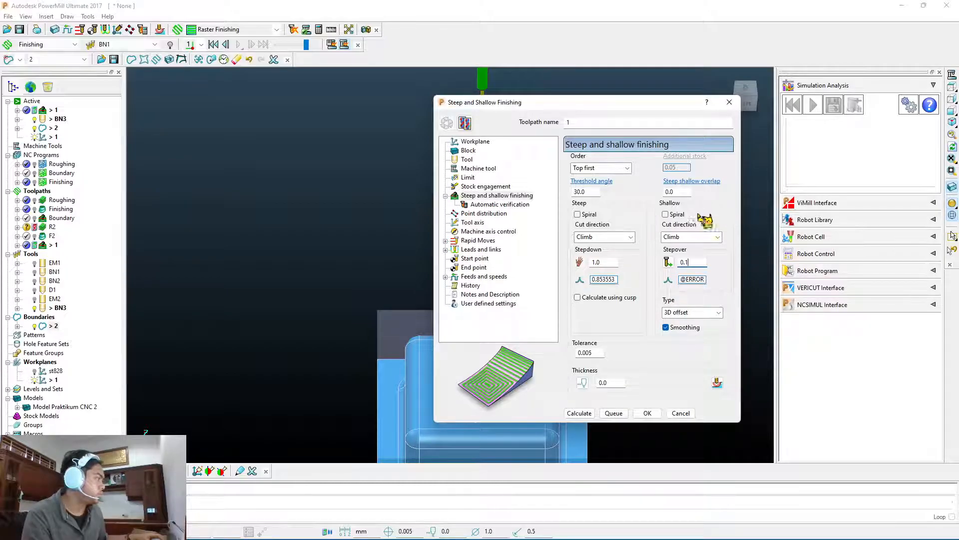
Step: Choose ball nosed tool BN3 for the steep and shallow finishing toolpath
left_click(466, 159)
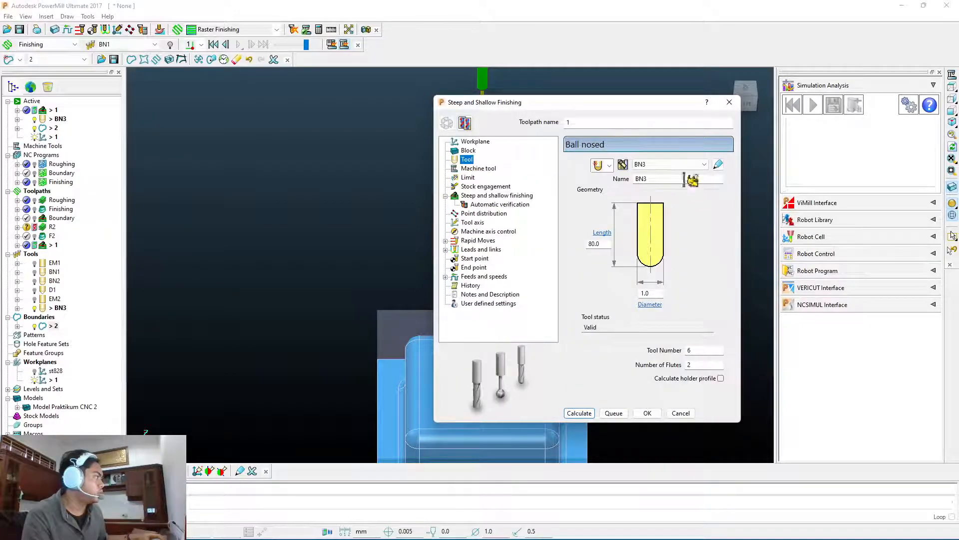
left_click(685, 165)
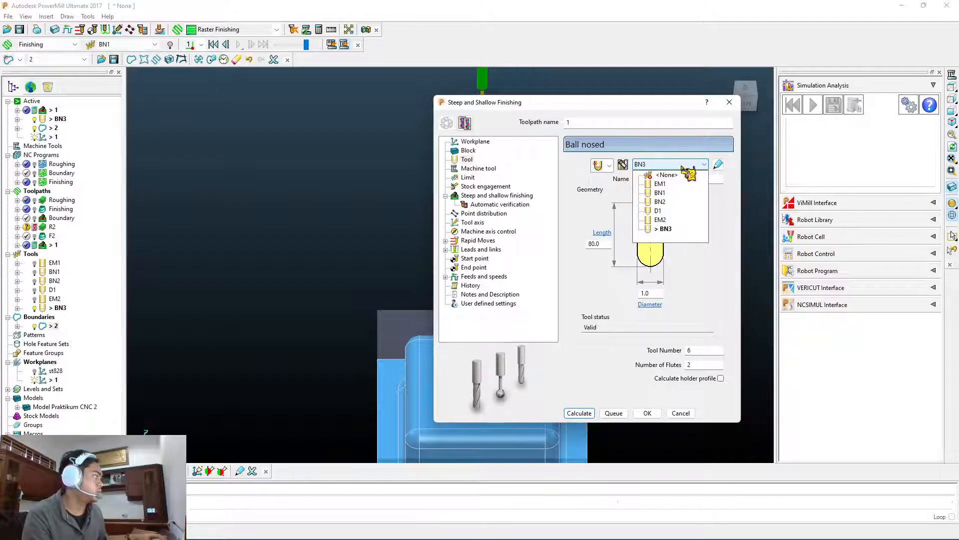
left_click(680, 230)
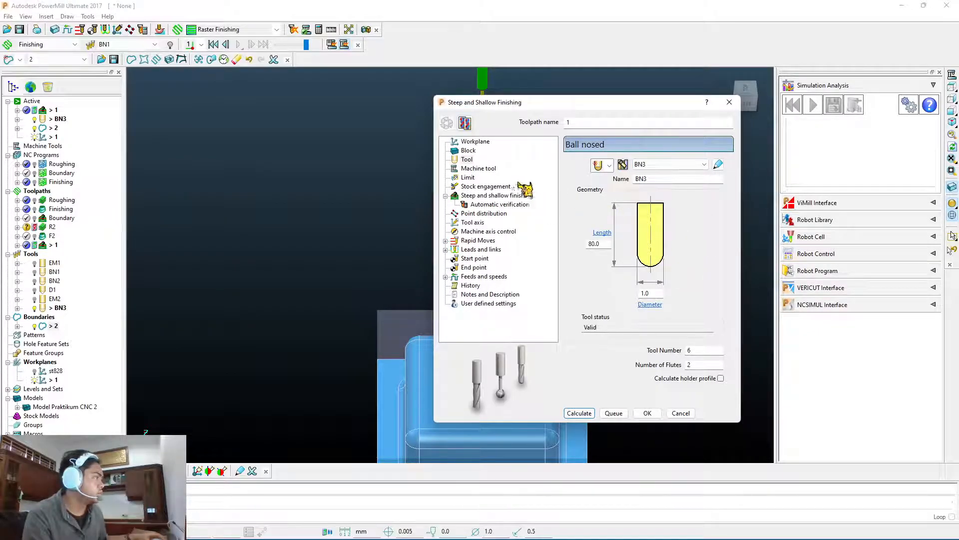
Step: Review the toolpath's steep and shallow, point distribution, tool axis, machine axis control, rapid move and start point settings
left_click(497, 196)
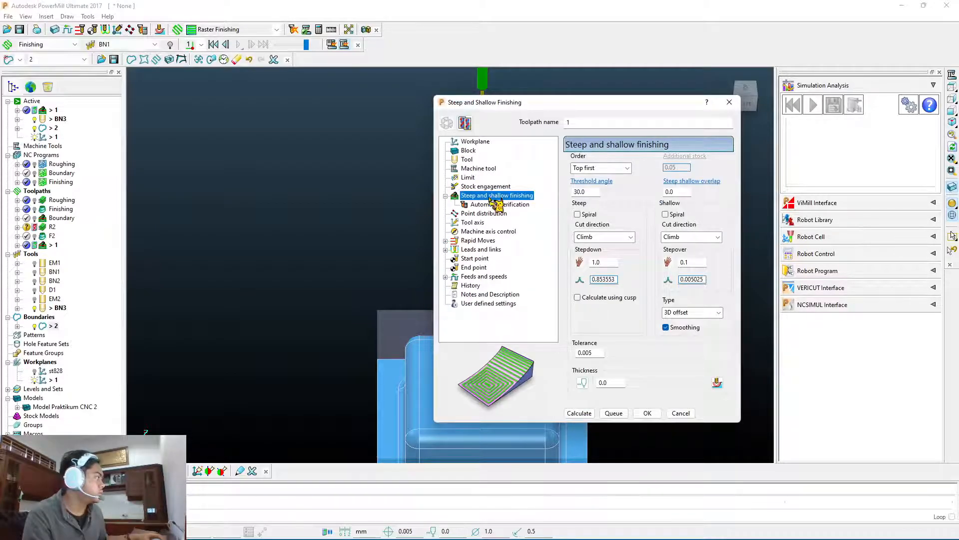
left_click(492, 216)
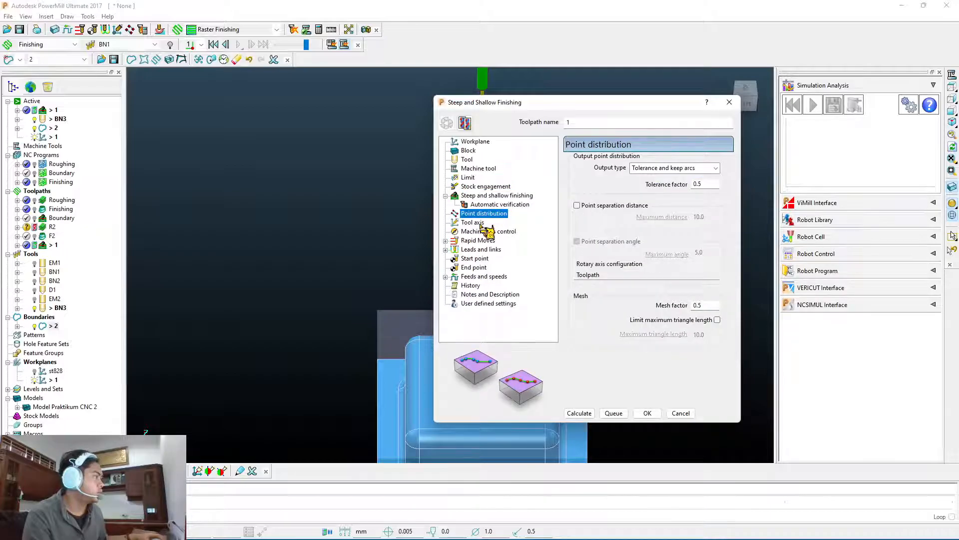
left_click(478, 223)
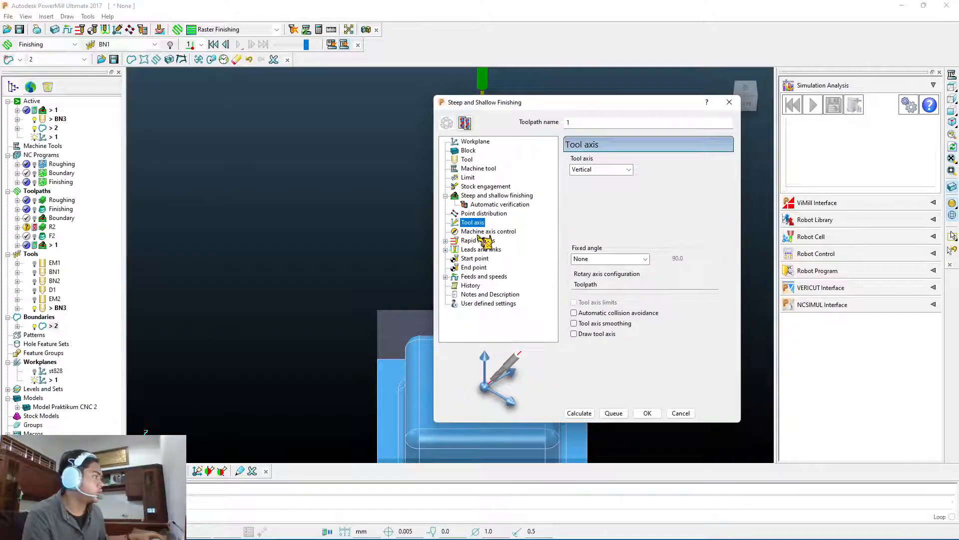
left_click(485, 232)
left_click(478, 241)
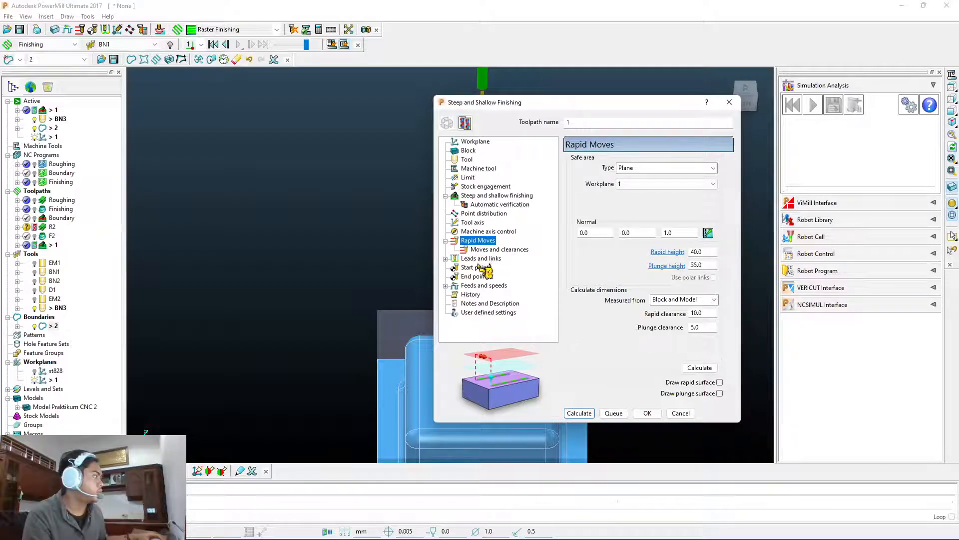
left_click(483, 268)
Step: Check the lead in settings, and set the finishing toolpath's start point to First point safe
left_click(481, 259)
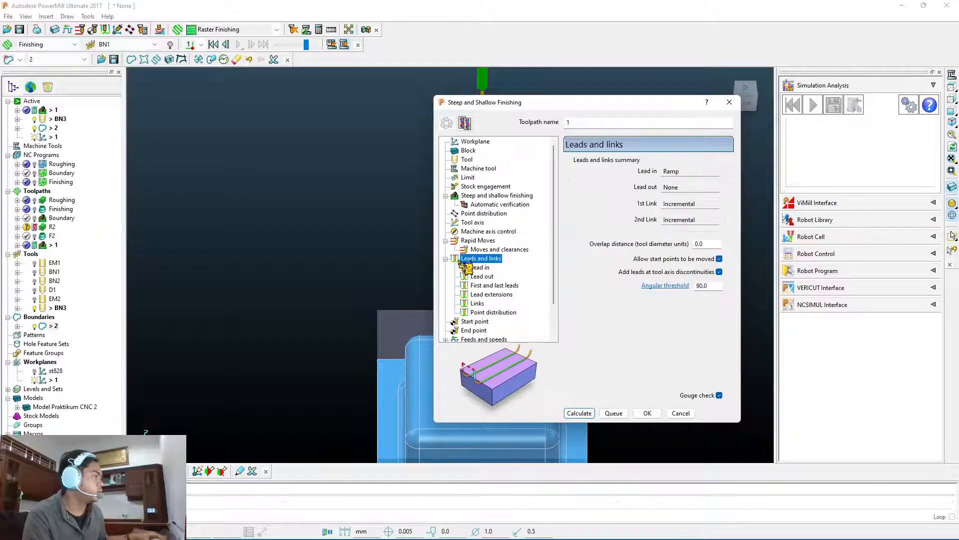
left_click(480, 268)
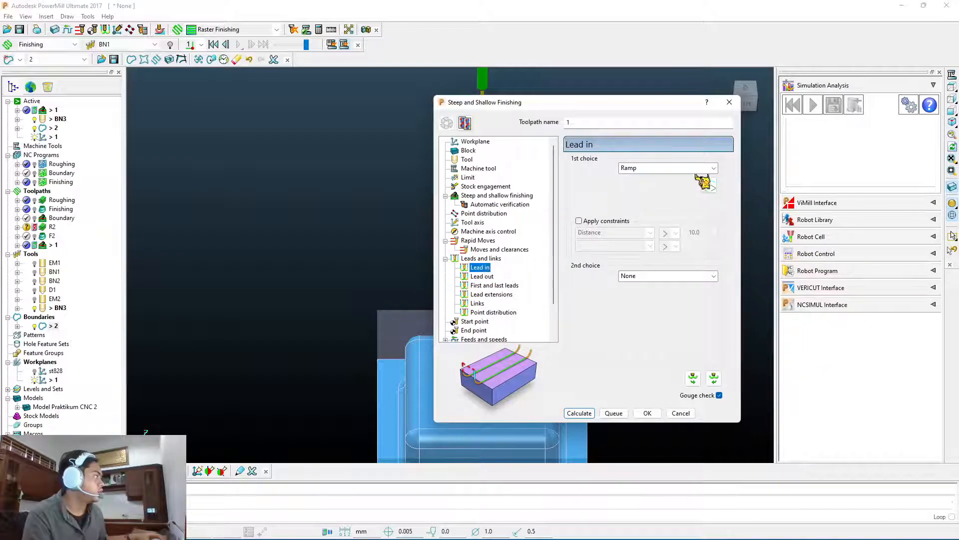
scroll(498, 316, "down", 2)
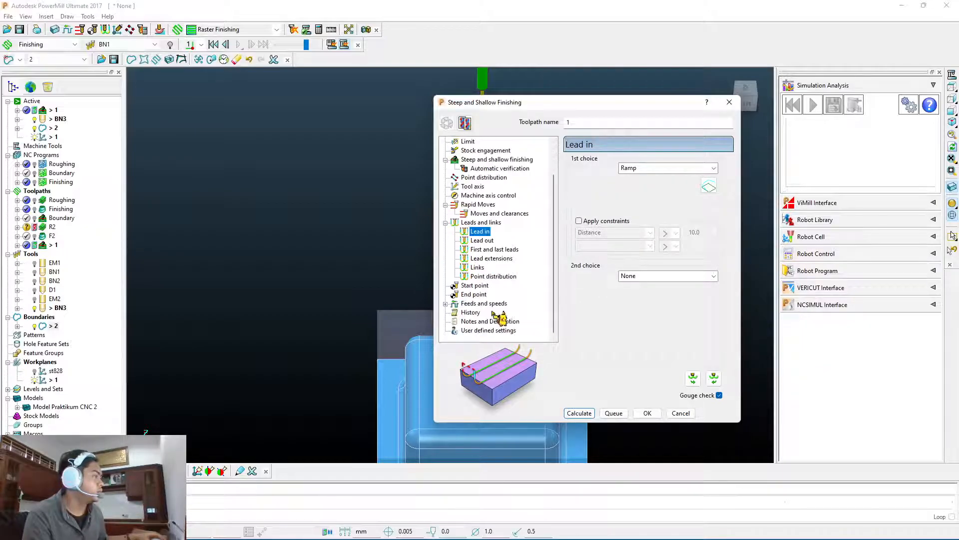
left_click(479, 286)
left_click(685, 170)
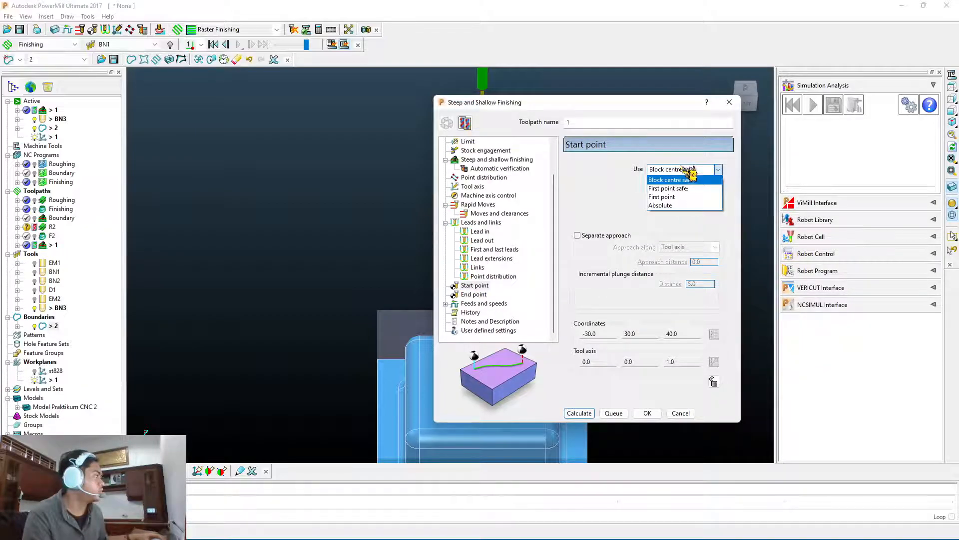
left_click(705, 189)
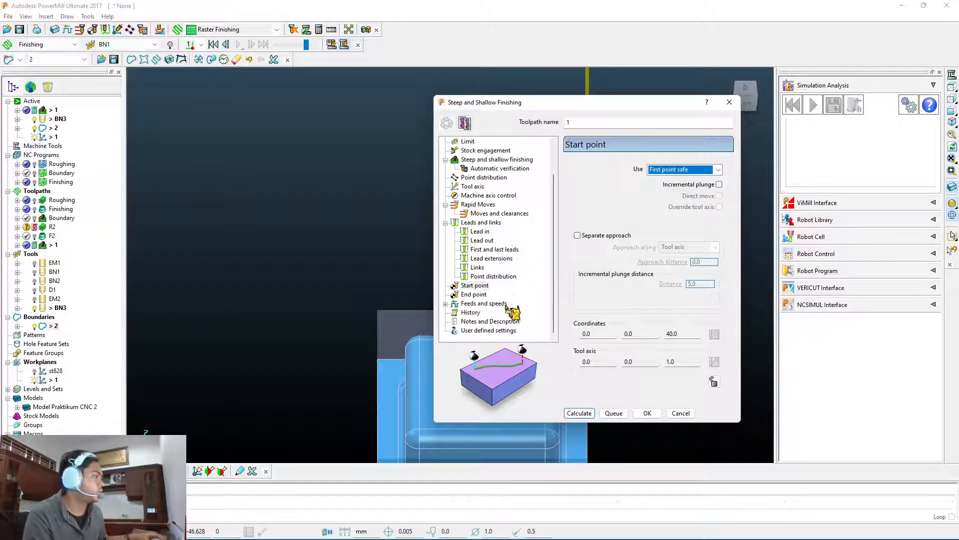
left_click(475, 295)
left_click(700, 170)
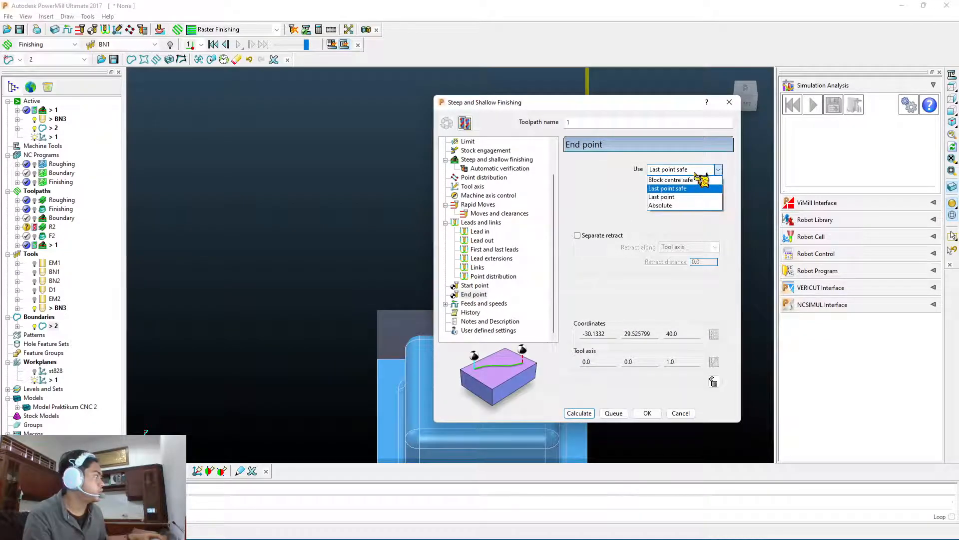
left_click(685, 178)
Step: Calculate the steep and shallow finishing toolpath with its existing feeds and speeds, and close its settings
left_click(506, 304)
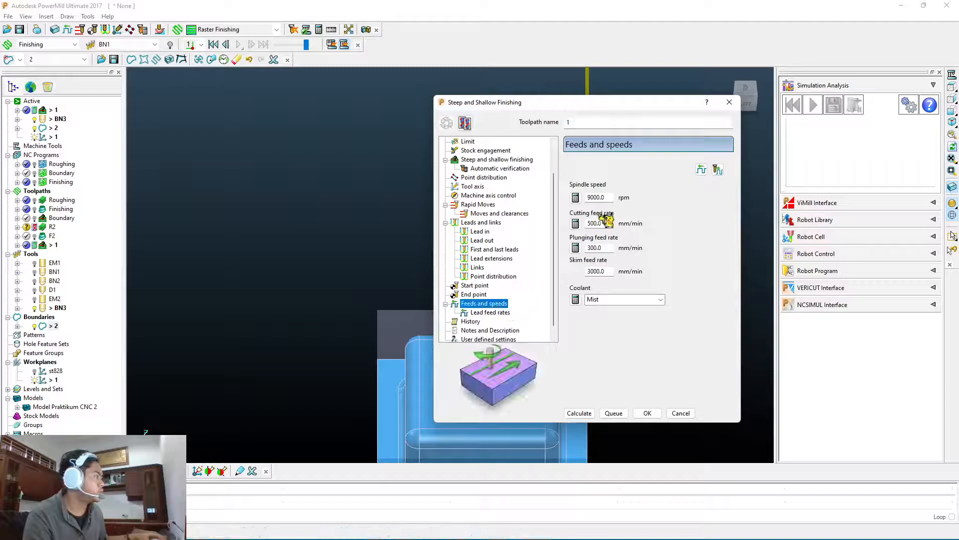
left_click(593, 414)
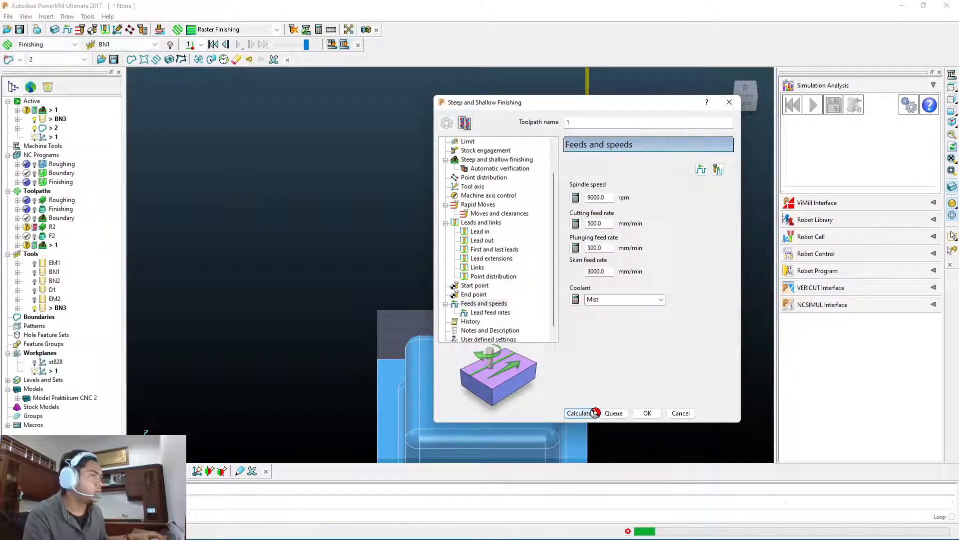
mouse_move(568, 106)
left_mouse_down()
mouse_move(253, 103)
mouse_move(266, 104)
left_mouse_up()
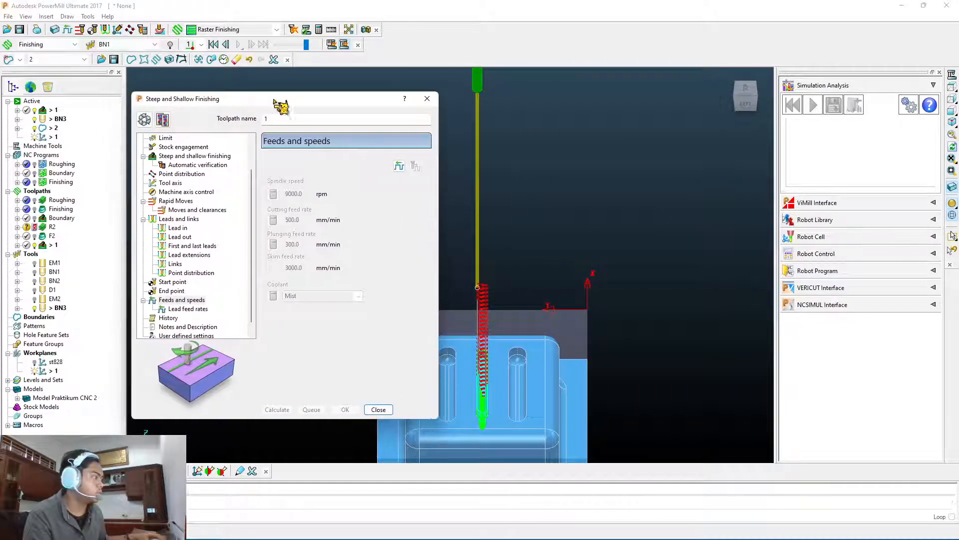
left_click(378, 410)
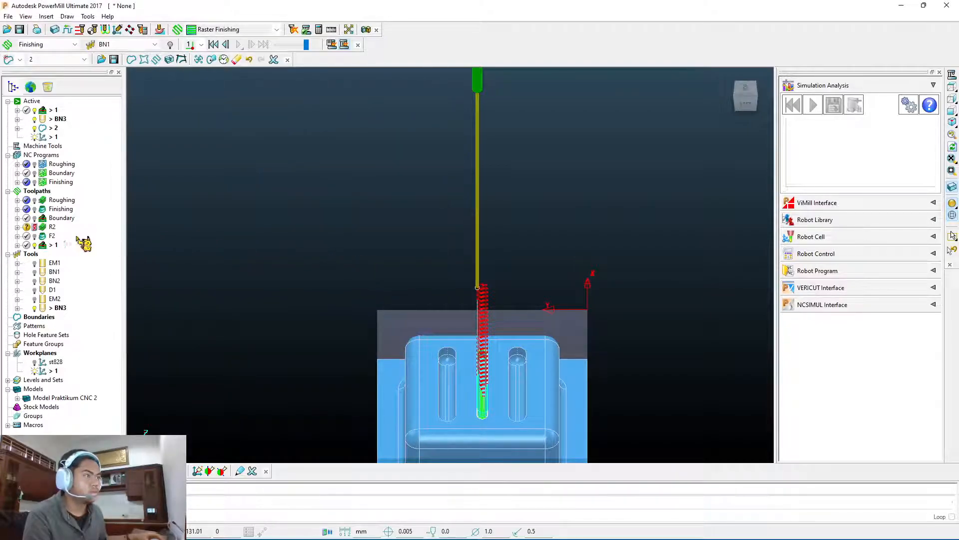
Step: Rename the new steep and shallow finishing toolpath as B2
right_click(52, 246)
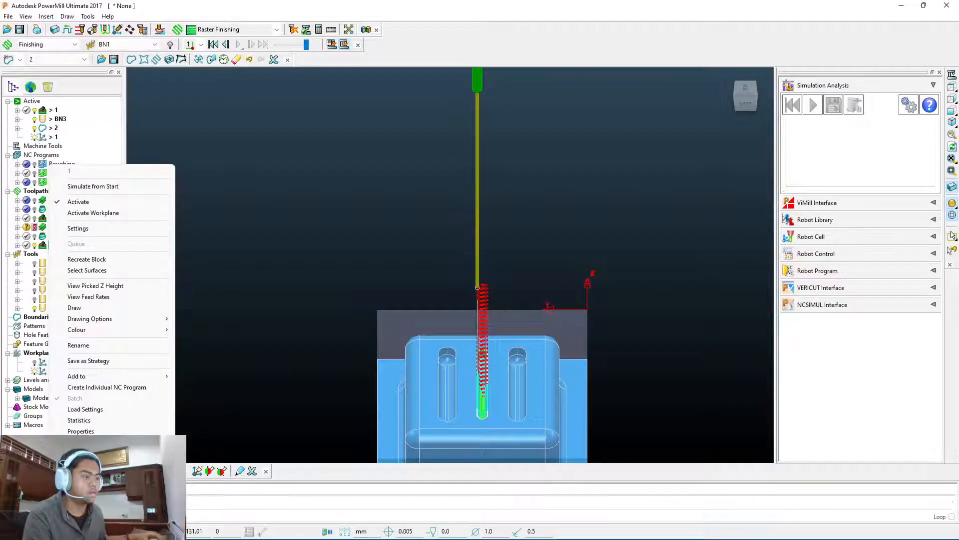
left_click(131, 345)
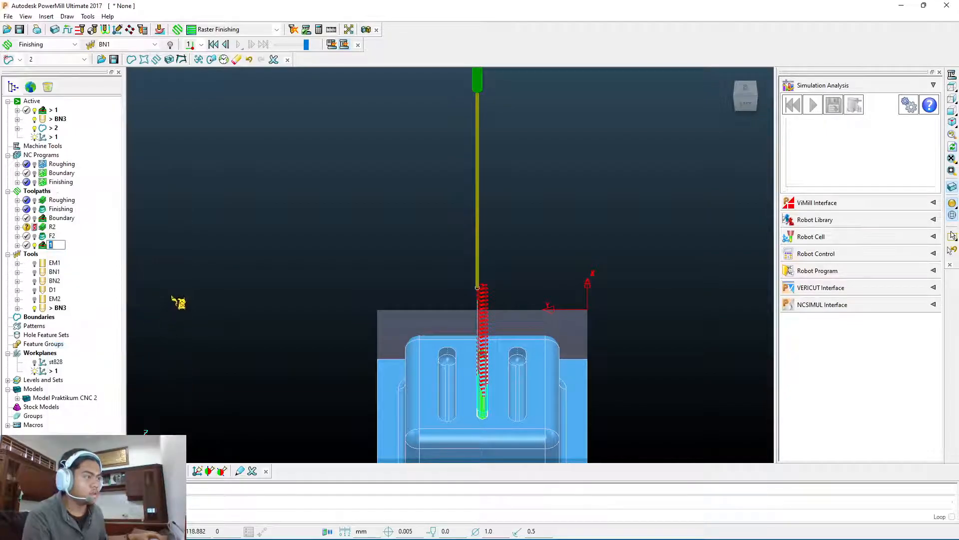
type("B2")
key("Return")
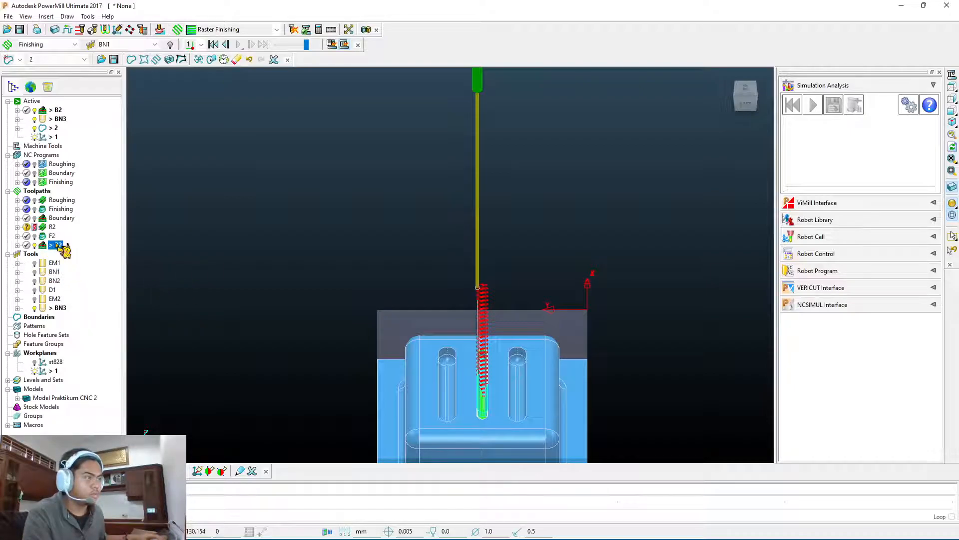
Step: Simulate the B2 toolpath from its start on the middle slot, viewing the part at an angle
right_click(50, 250)
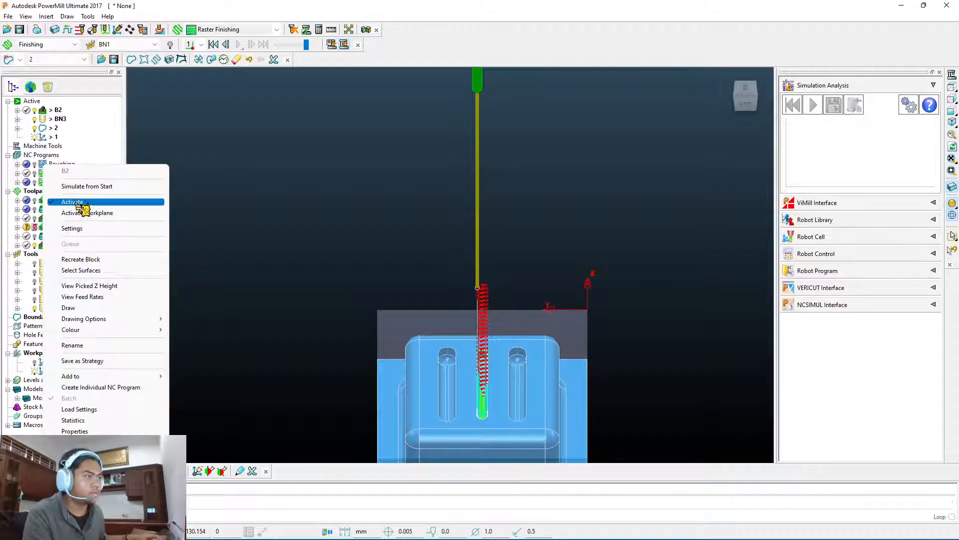
left_click(111, 187)
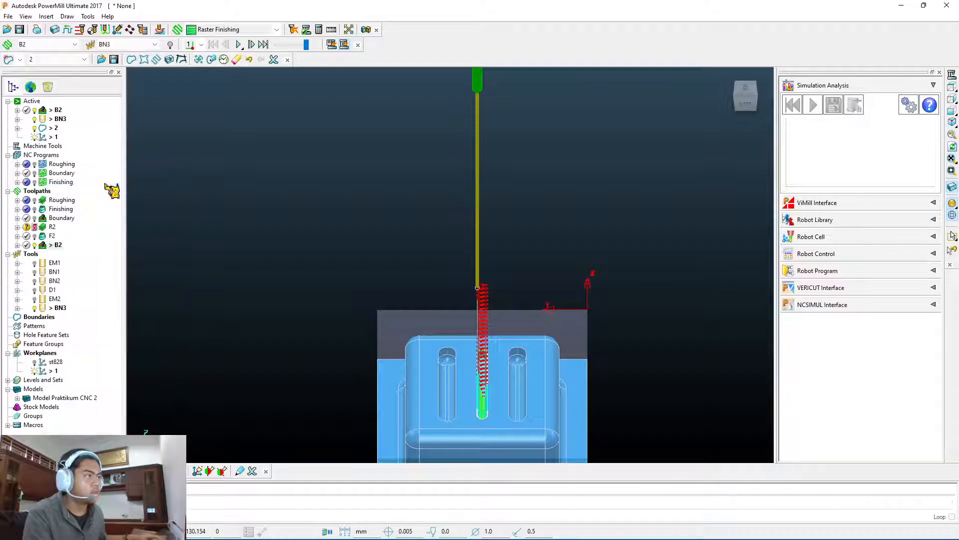
middle_click_drag(419, 249, 545, 278)
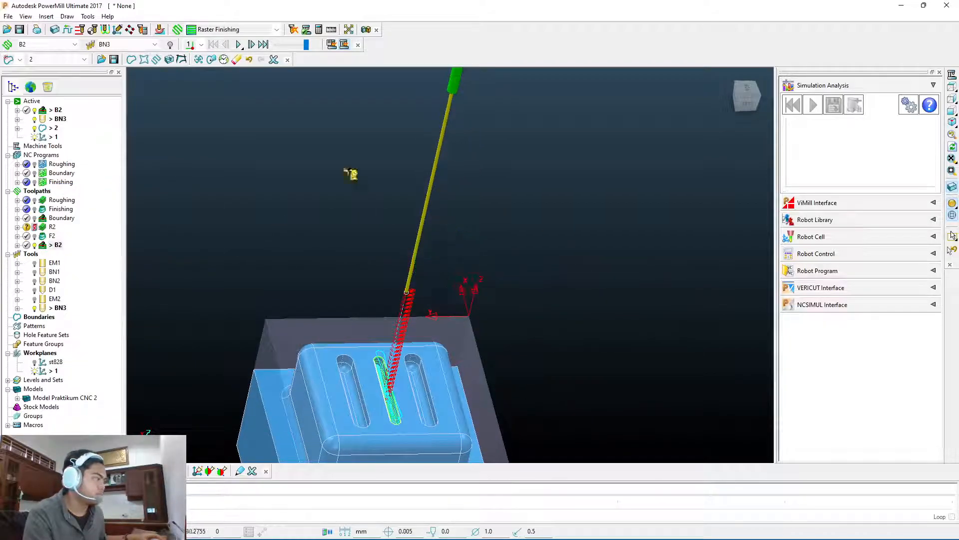
left_click(240, 45)
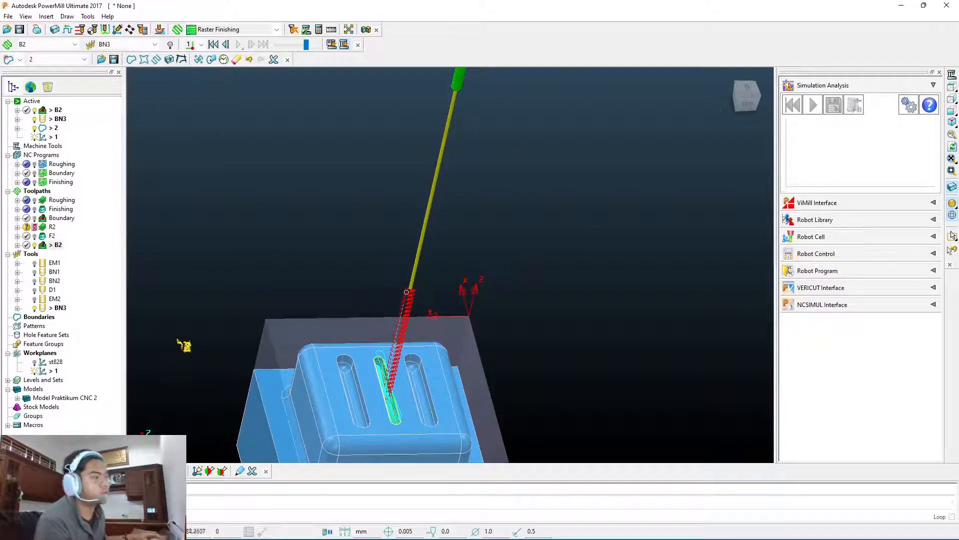
left_click(62, 218)
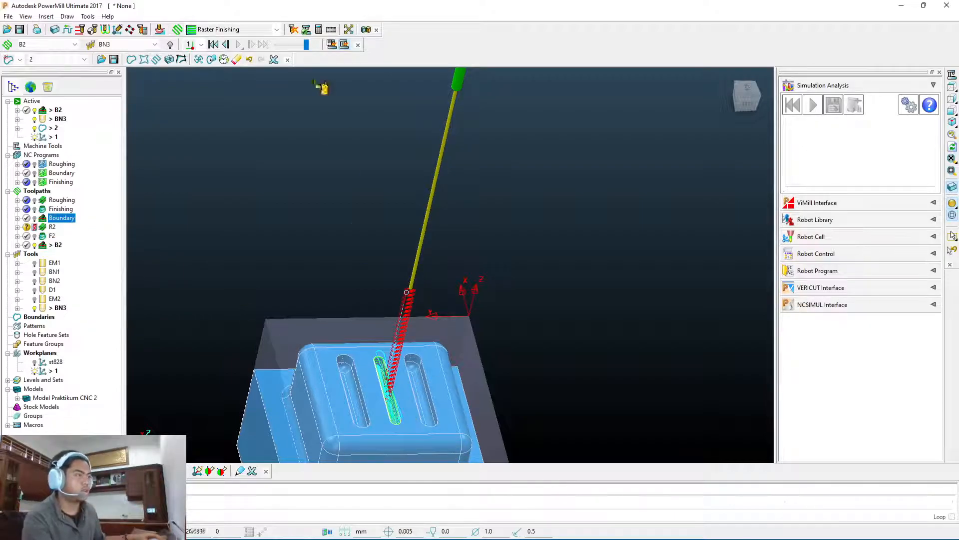
left_click(239, 44)
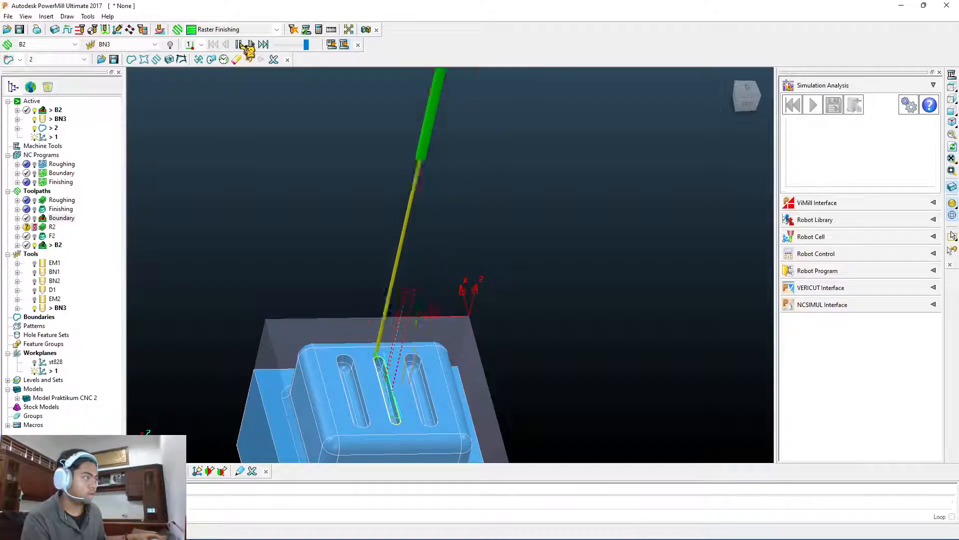
Step: Deactivate the B2 toolpath and activate the Boundary toolpath
right_click(56, 245)
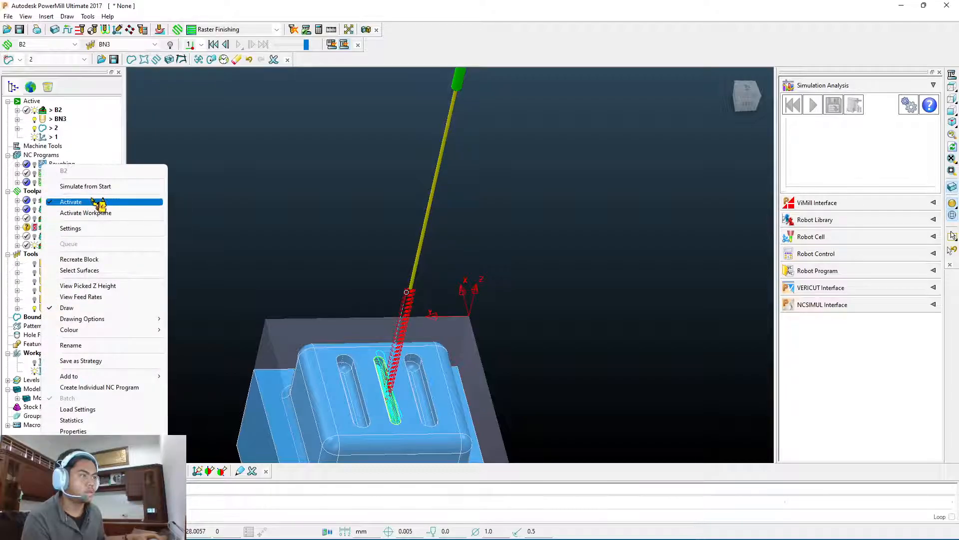
left_click(90, 200)
left_click(34, 235)
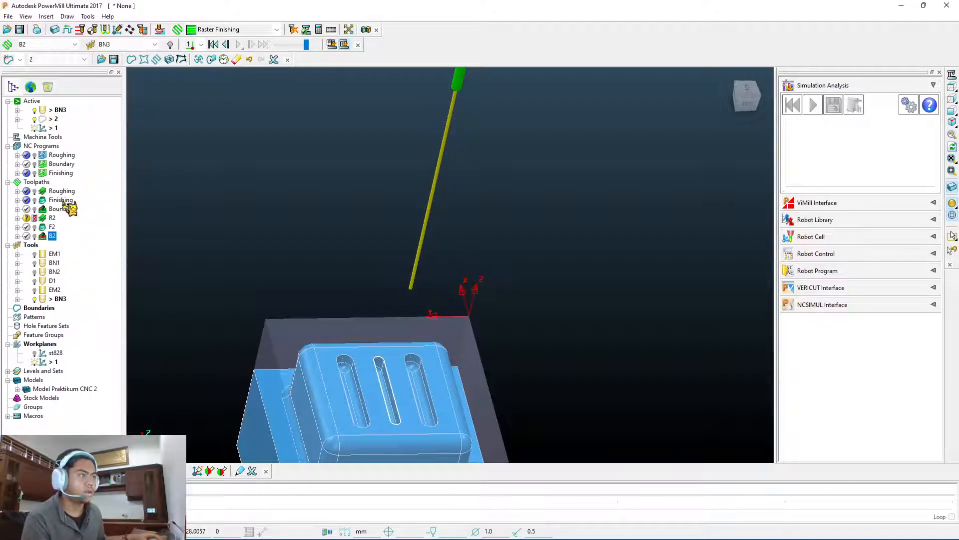
right_click(62, 212)
left_click(95, 212)
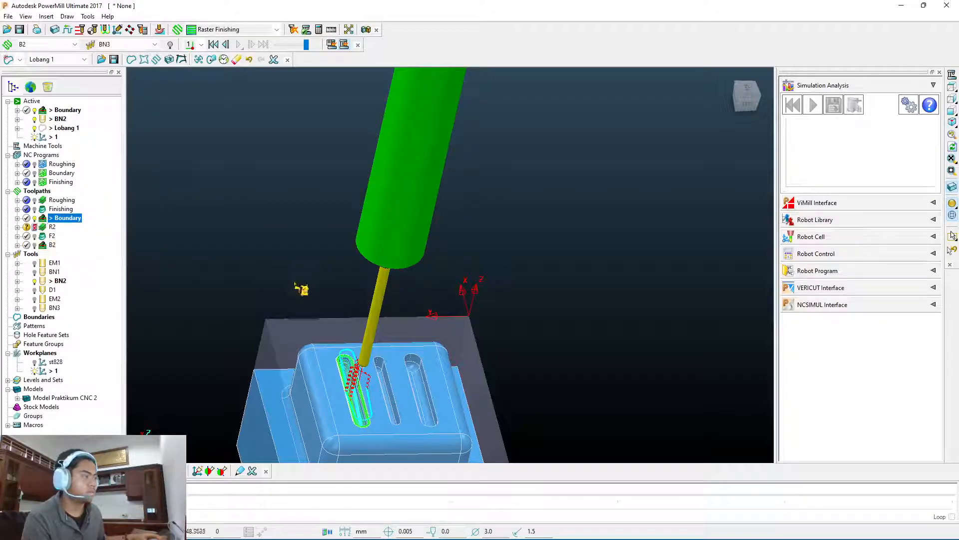
Step: Load the Boundary toolpath into the simulation and play it
left_click(236, 45)
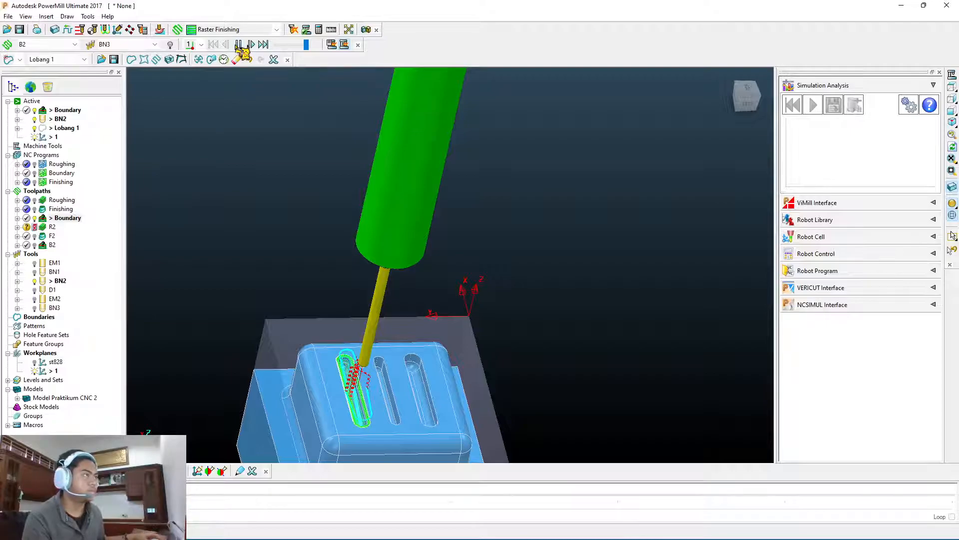
left_click(259, 44)
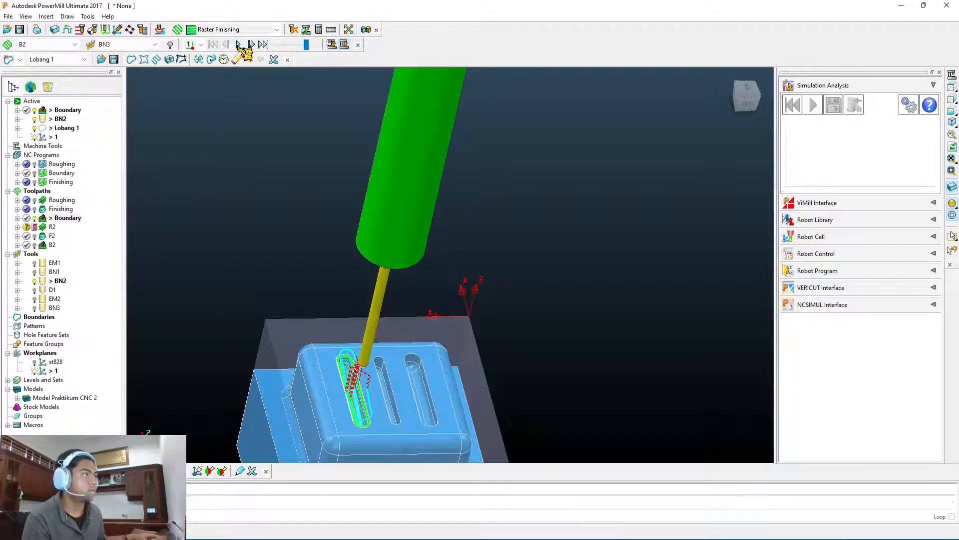
right_click(69, 219)
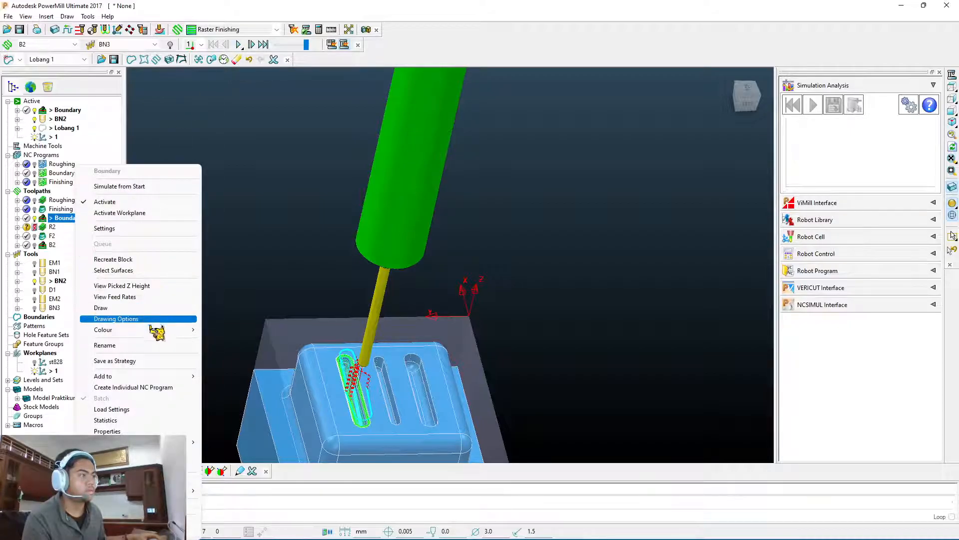
left_click(150, 201)
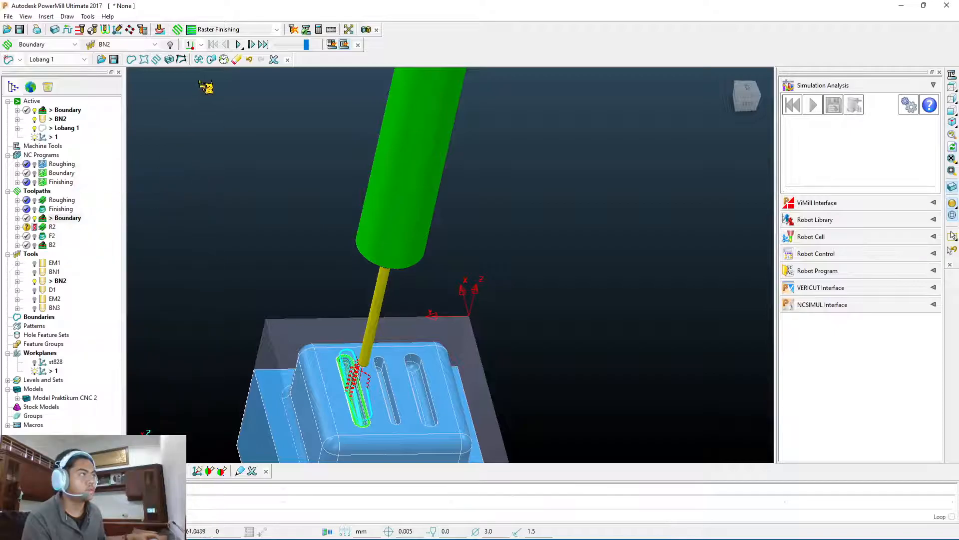
left_click(245, 45)
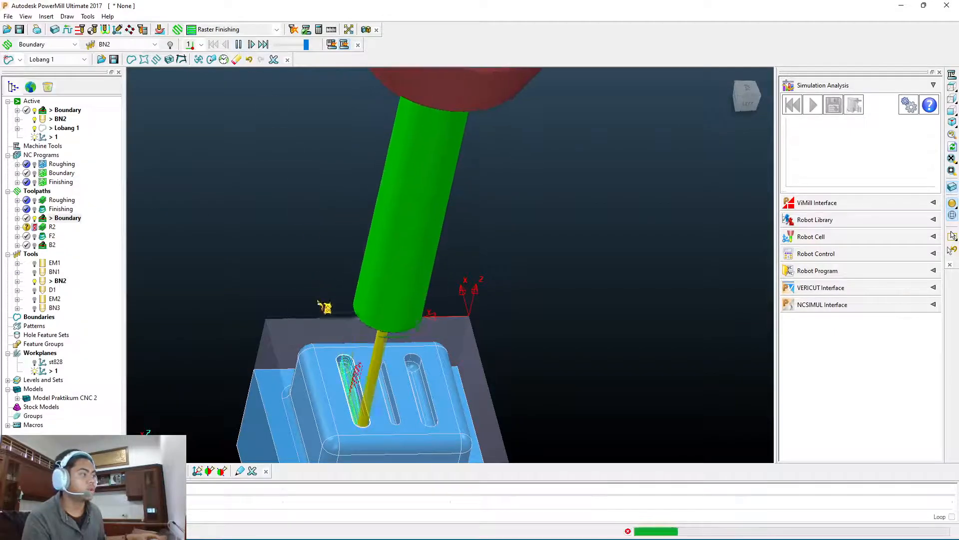
Step: Create an individual NC program from toolpath B2, write it out, and close the write report
right_click(51, 245)
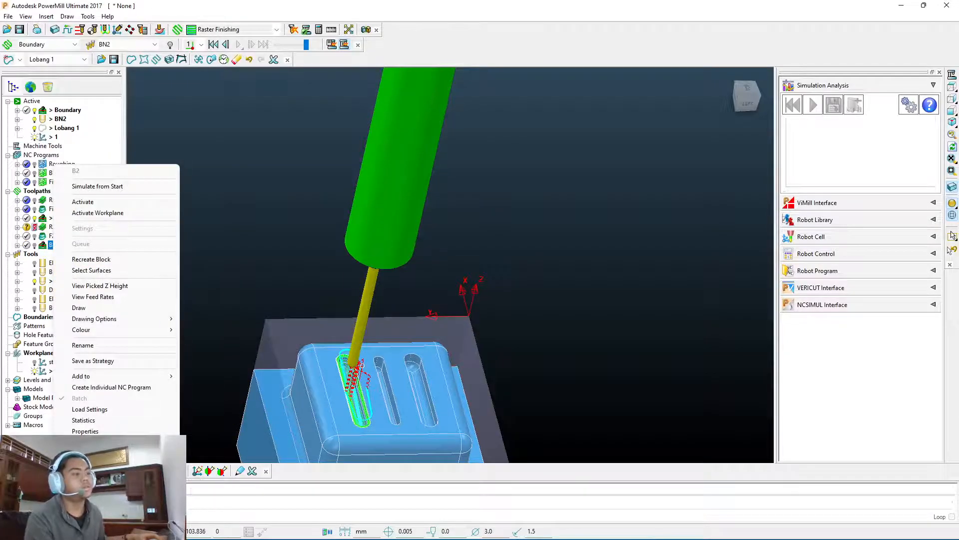
left_click(149, 387)
right_click(50, 191)
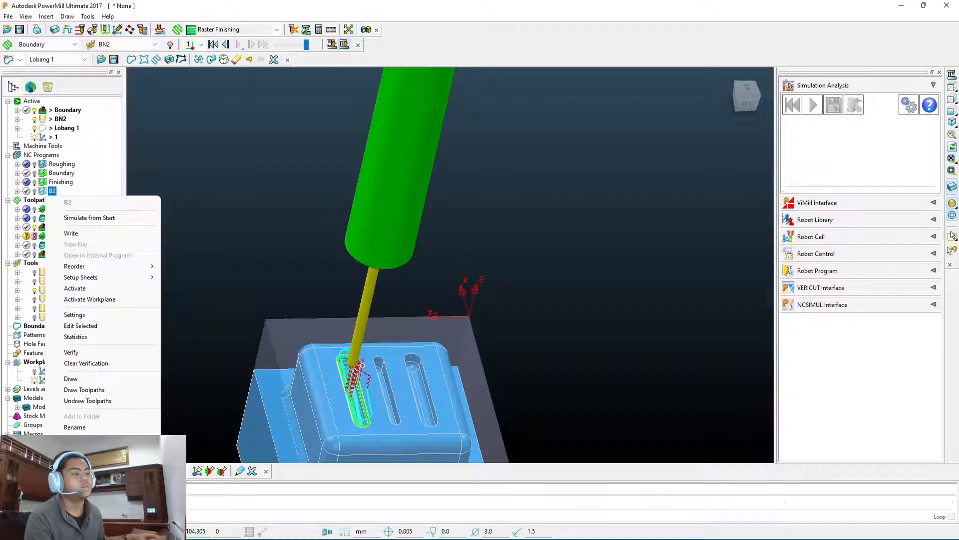
left_click(120, 233)
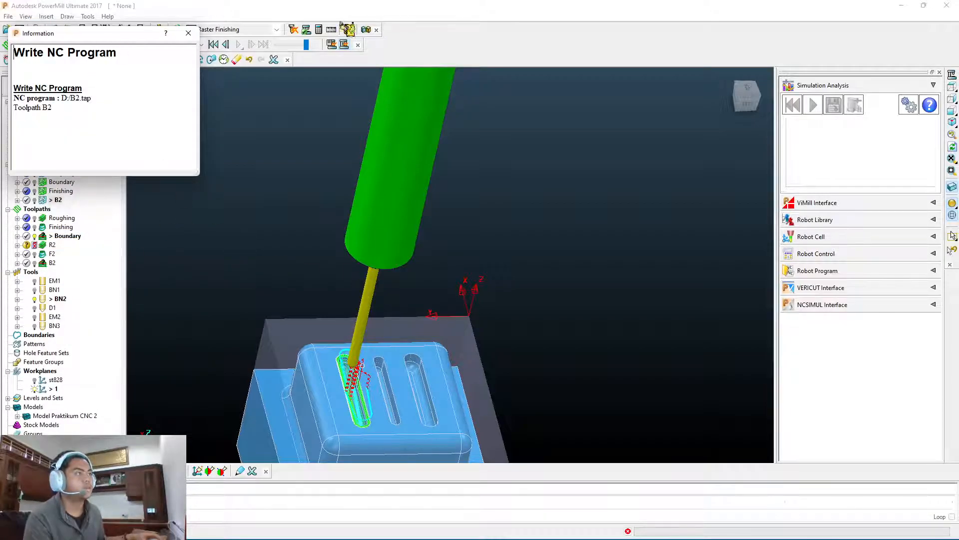
mouse_move(649, 524)
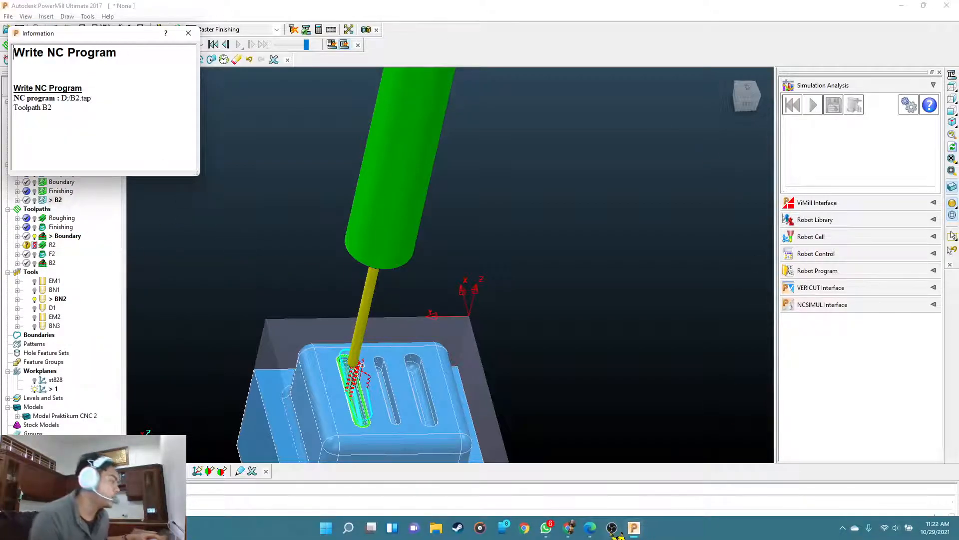
mouse_move(615, 534)
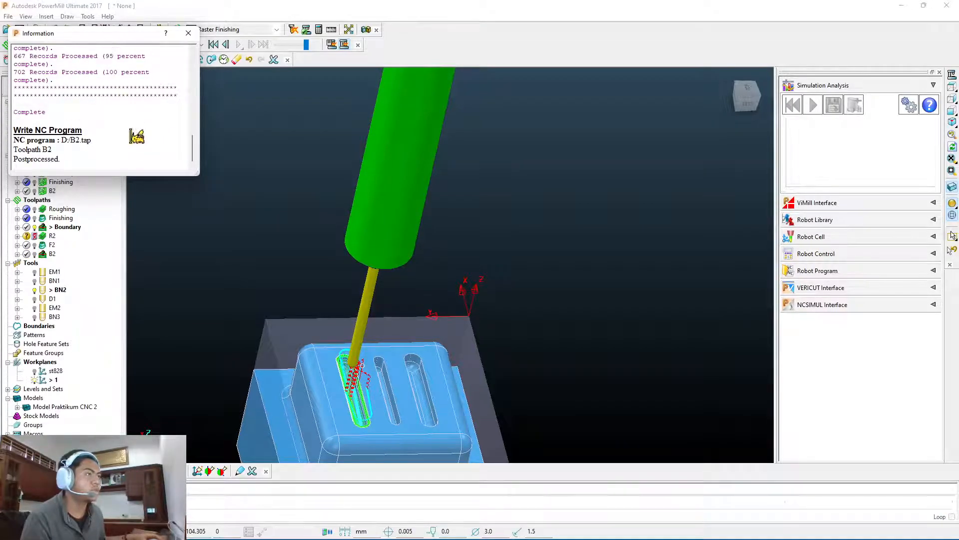
left_click(188, 33)
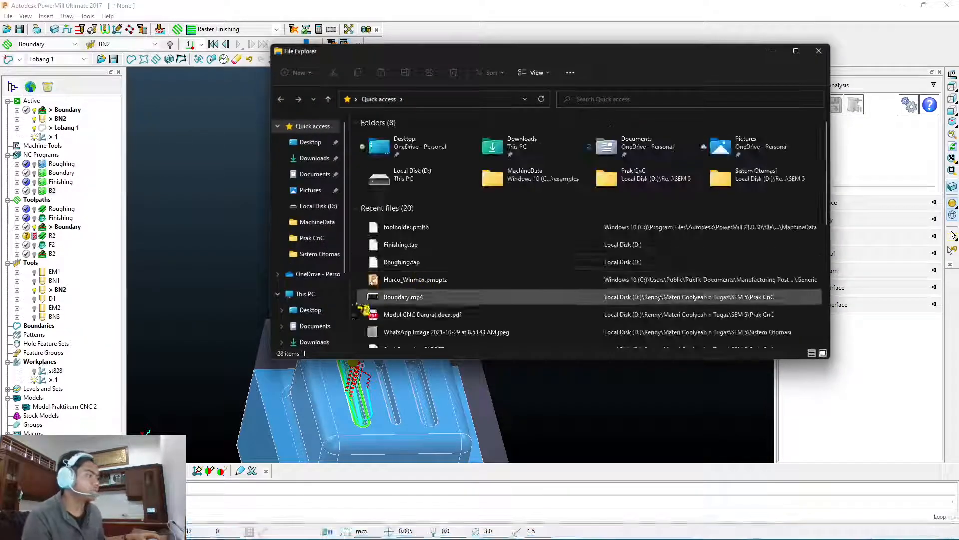
Step: In File Explorer, open B2.tap from Local Disk (D:) in Notepad, examine its G-code, and close both windows
scroll(327, 340, "down", 2)
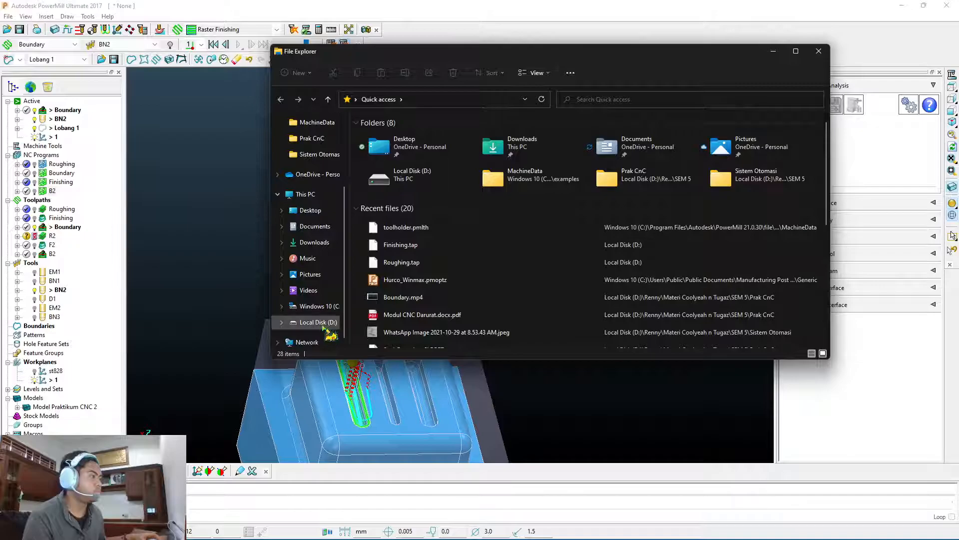
left_click(320, 323)
left_click(678, 221)
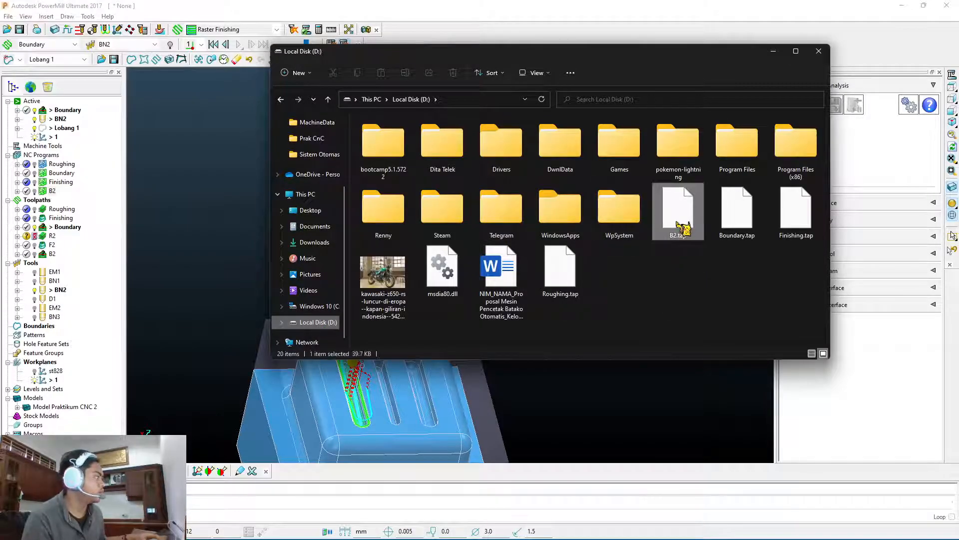
right_click(679, 223)
mouse_move(719, 254)
left_click(850, 254)
scroll(719, 279, "down", 20)
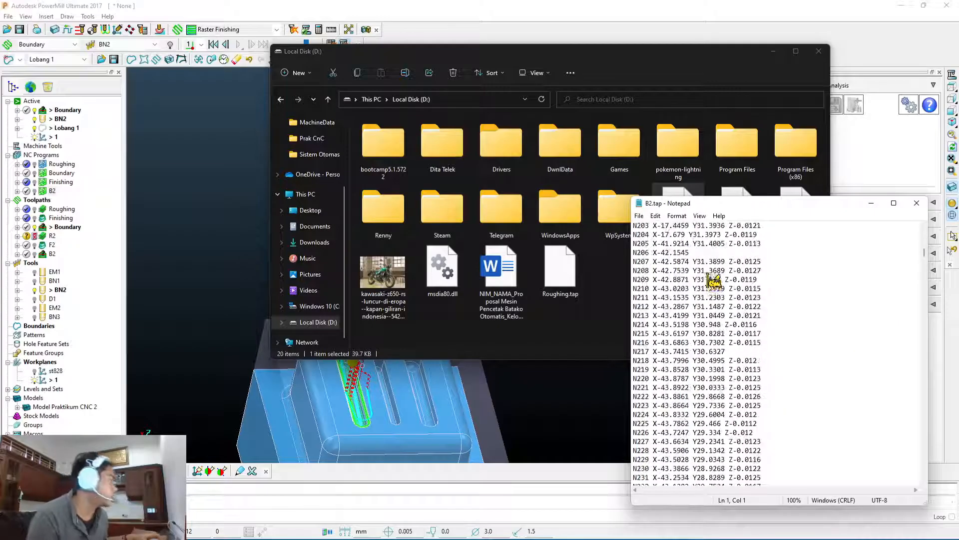
left_click(917, 203)
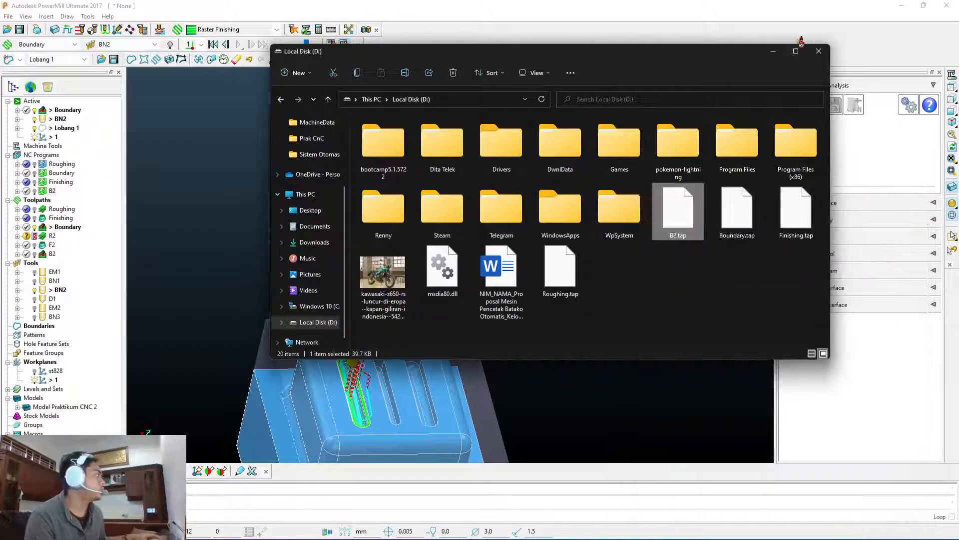
left_click(818, 51)
scroll(494, 323, "down", 5)
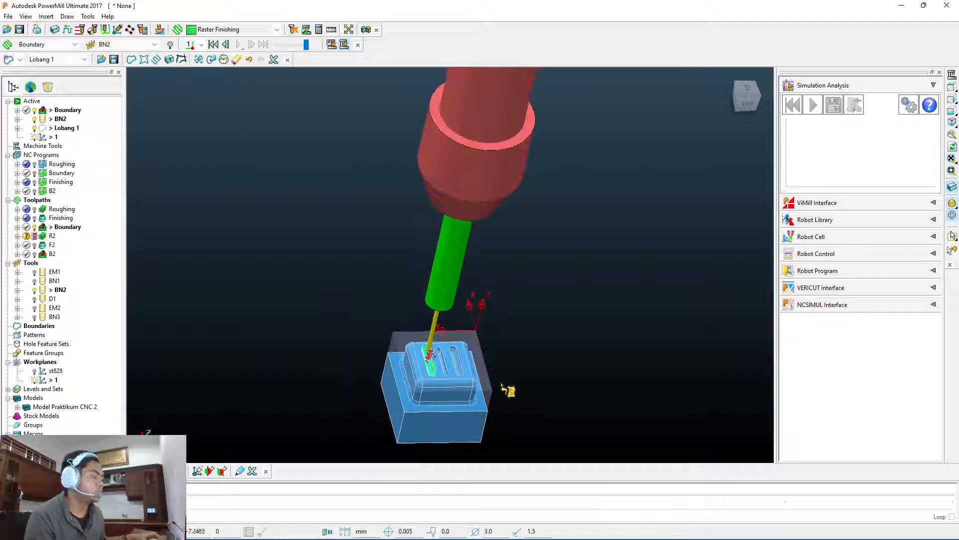
scroll(503, 384, "up", 3)
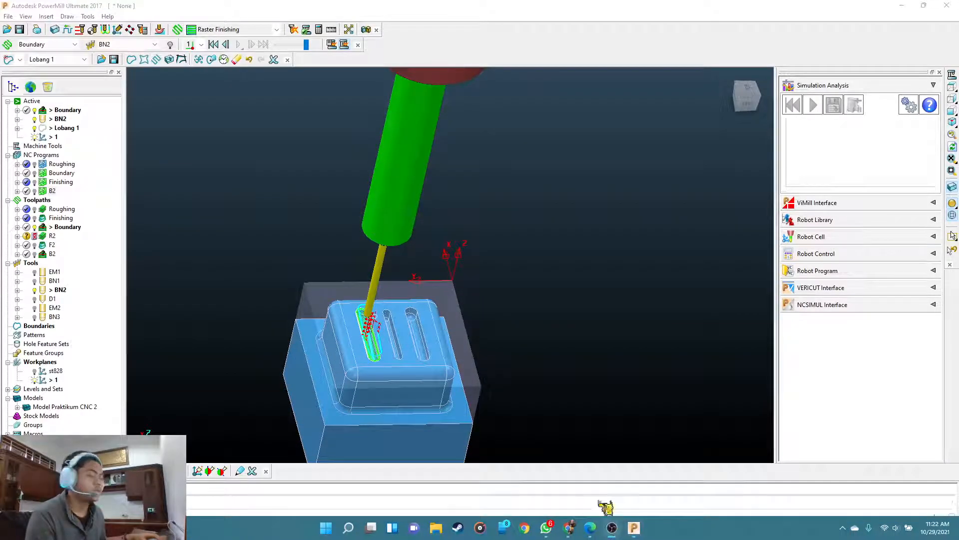